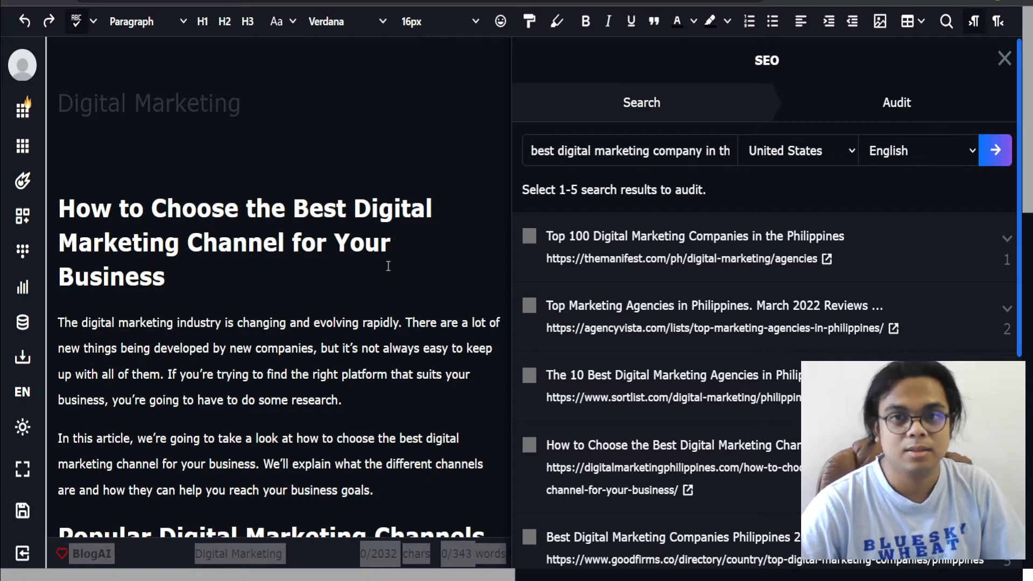
Step: Open the SEO audit for the search query about the best digital marketing company in the Philippines
{"action": "left_click", "coordinate": [666, 151]}
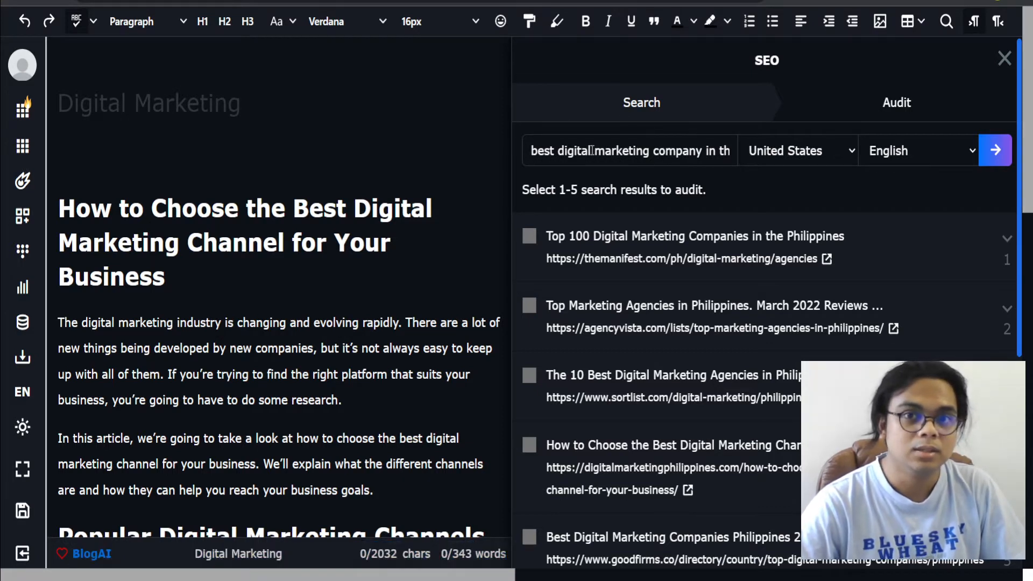
{"action": "left_click_drag", "start_coordinate": [683, 151], "coordinate": [744, 154]}
{"action": "left_click", "coordinate": [702, 154]}
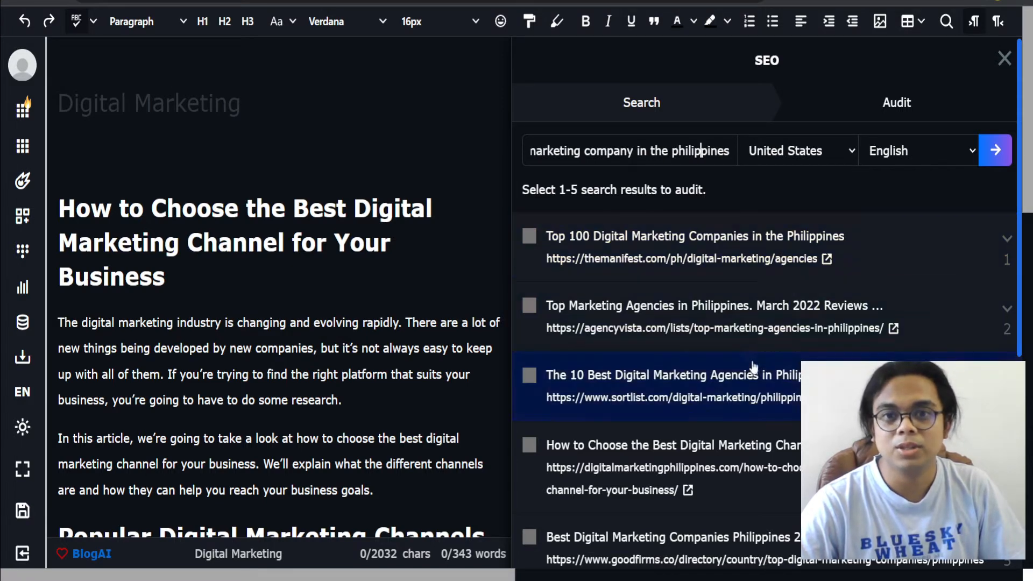
{"action": "scroll", "coordinate": [755, 367], "scroll_direction": "down", "scroll_amount": 5}
{"action": "scroll", "coordinate": [756, 367], "scroll_direction": "up", "scroll_amount": 5}
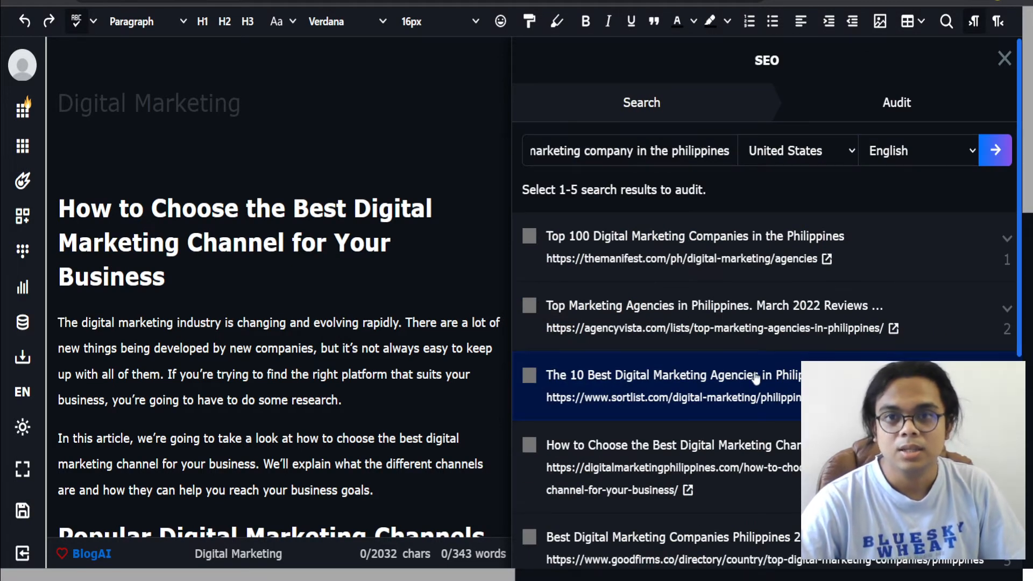
{"action": "scroll", "coordinate": [756, 376], "scroll_direction": "down", "scroll_amount": 5}
{"action": "scroll", "coordinate": [572, 404], "scroll_direction": "up", "scroll_amount": 5}
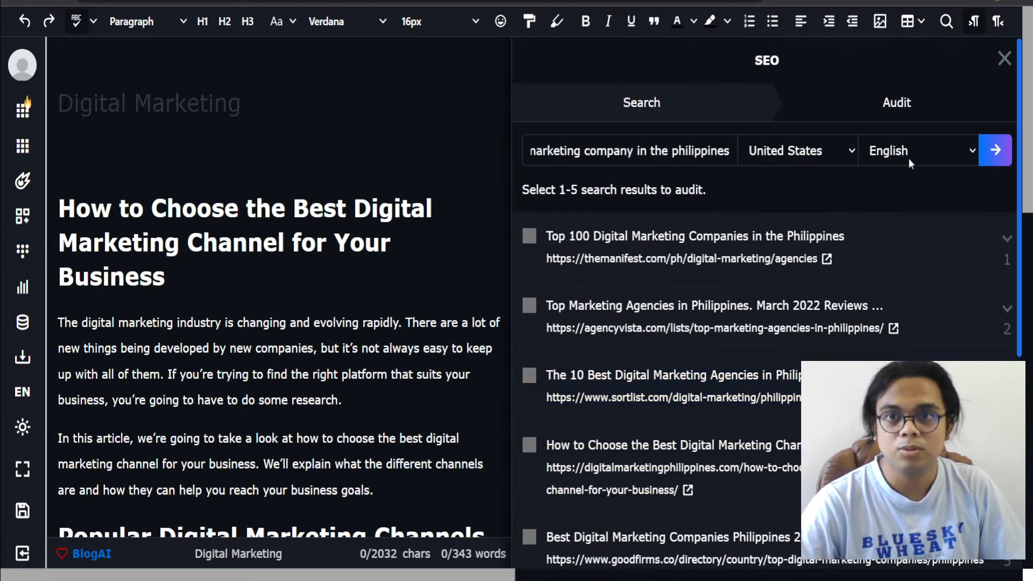
{"action": "left_click", "coordinate": [897, 106]}
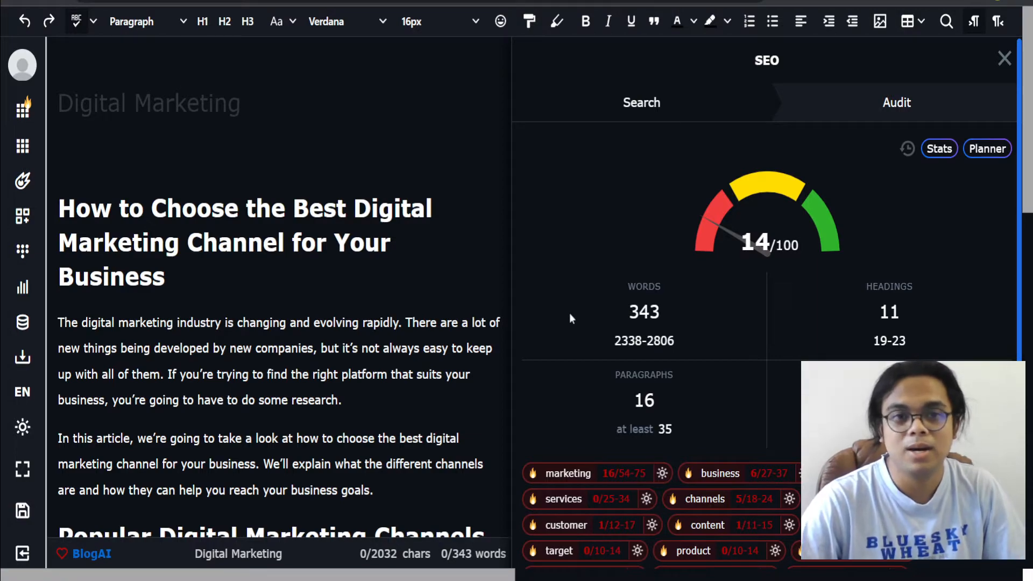
Step: Review the article's title and introduction alongside the audit score
{"action": "scroll", "coordinate": [196, 426], "scroll_direction": "down", "scroll_amount": 7}
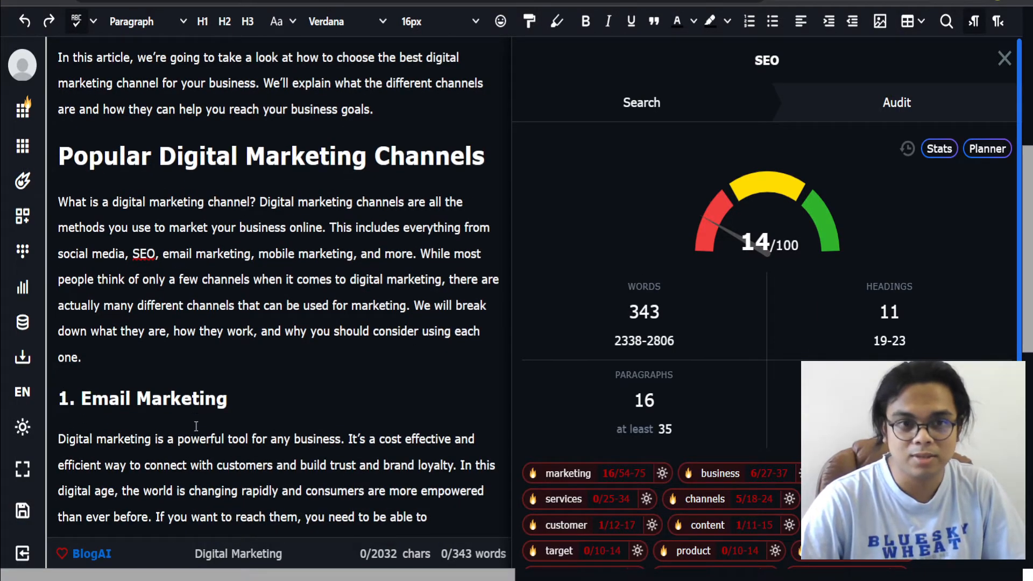
{"action": "scroll", "coordinate": [196, 426], "scroll_direction": "down", "scroll_amount": 11}
{"action": "scroll", "coordinate": [198, 432], "scroll_direction": "up", "scroll_amount": 6}
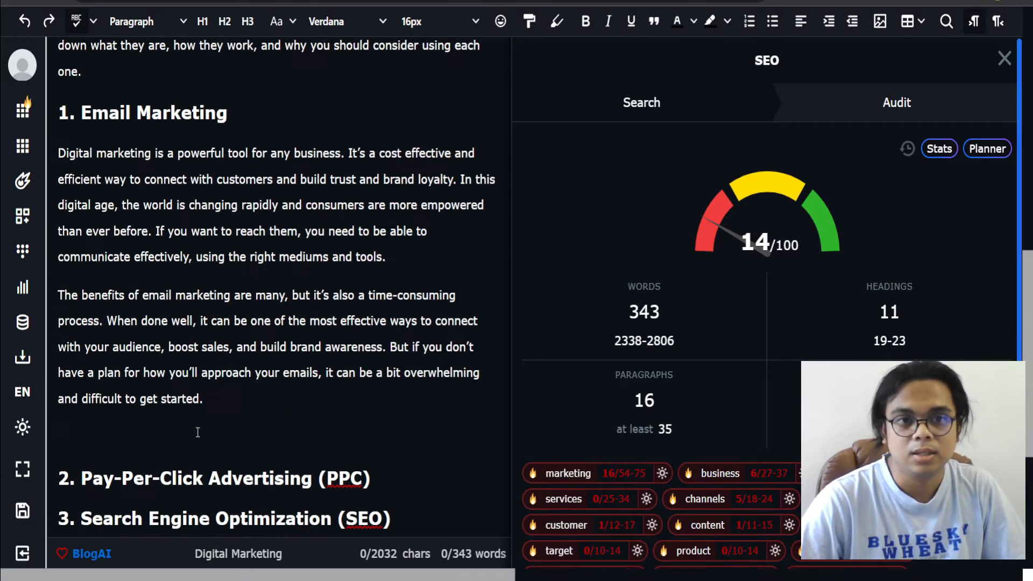
{"action": "scroll", "coordinate": [198, 432], "scroll_direction": "up", "scroll_amount": 12}
{"action": "left_click", "coordinate": [238, 269]}
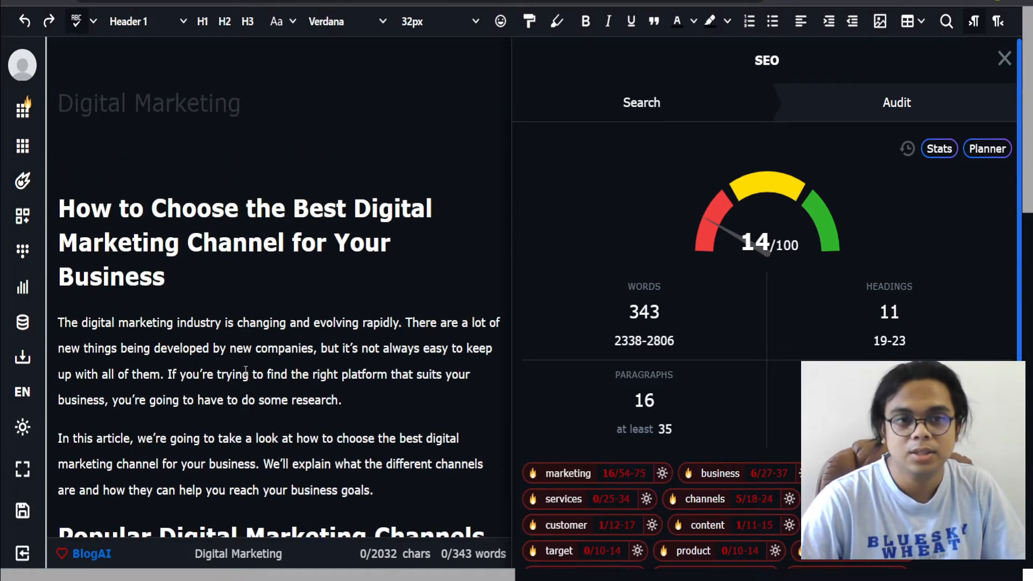
{"action": "scroll", "coordinate": [245, 371], "scroll_direction": "down", "scroll_amount": 1}
{"action": "left_click_drag", "start_coordinate": [384, 410], "coordinate": [58, 129]}
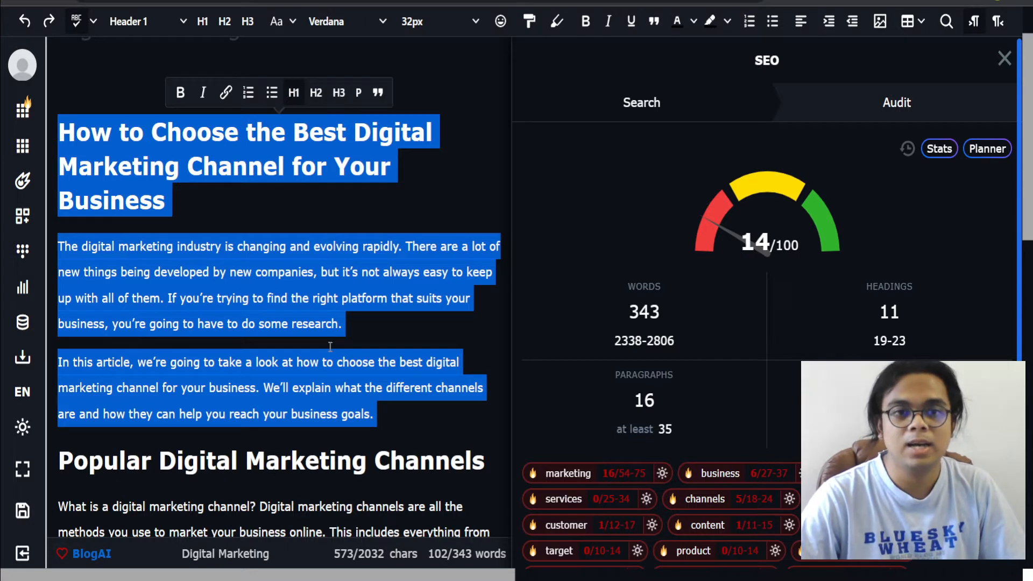
{"action": "left_click", "coordinate": [386, 418]}
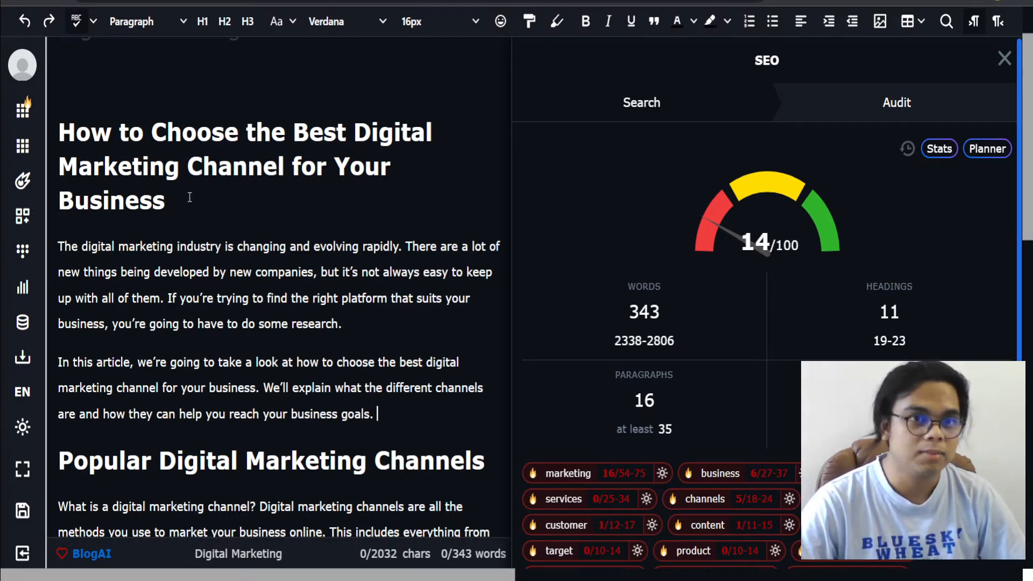
{"action": "left_click_drag", "start_coordinate": [188, 197], "coordinate": [56, 124]}
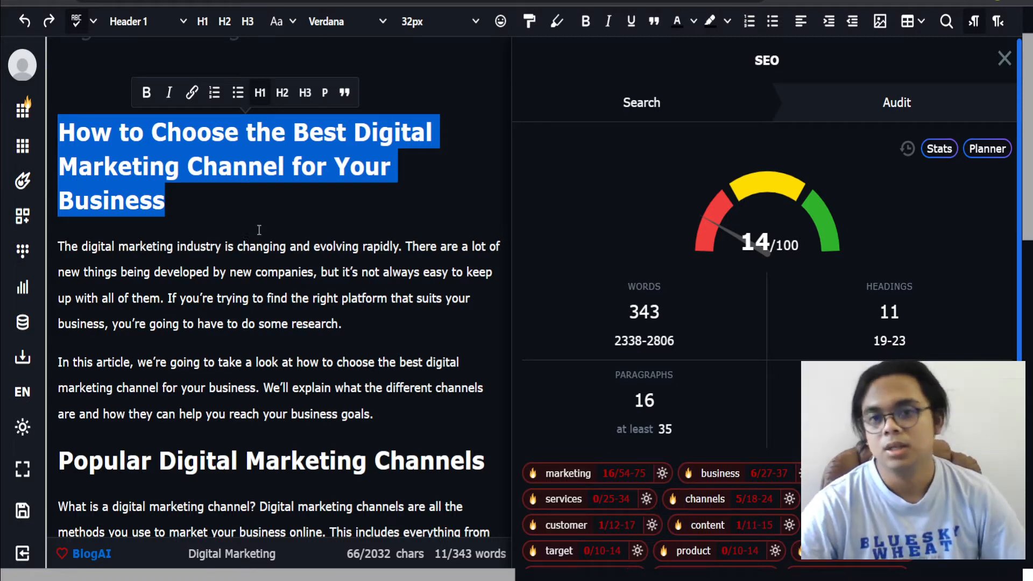
{"action": "scroll", "coordinate": [679, 403], "scroll_direction": "down", "scroll_amount": 1}
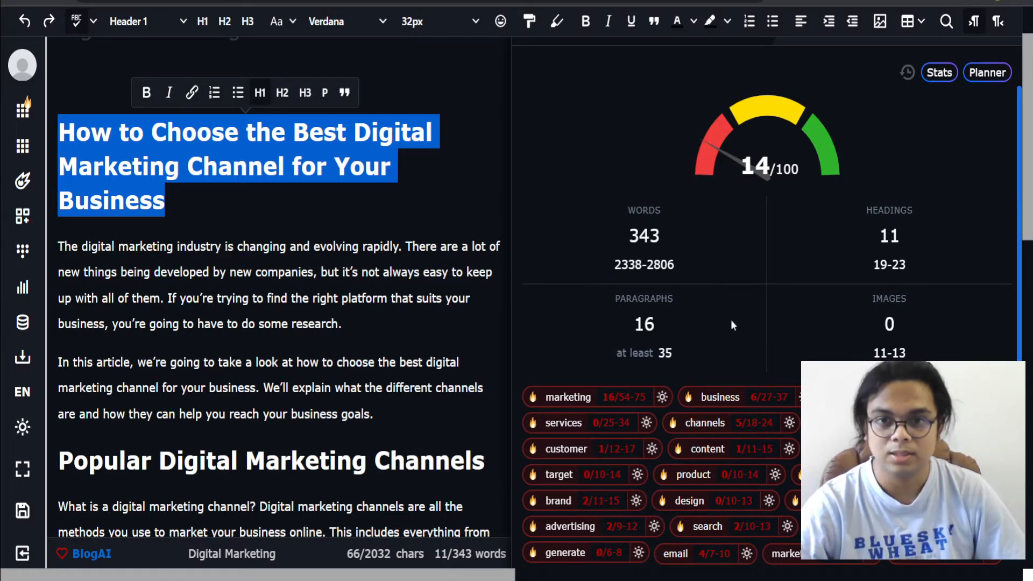
{"action": "scroll", "coordinate": [732, 329], "scroll_direction": "up", "scroll_amount": 1}
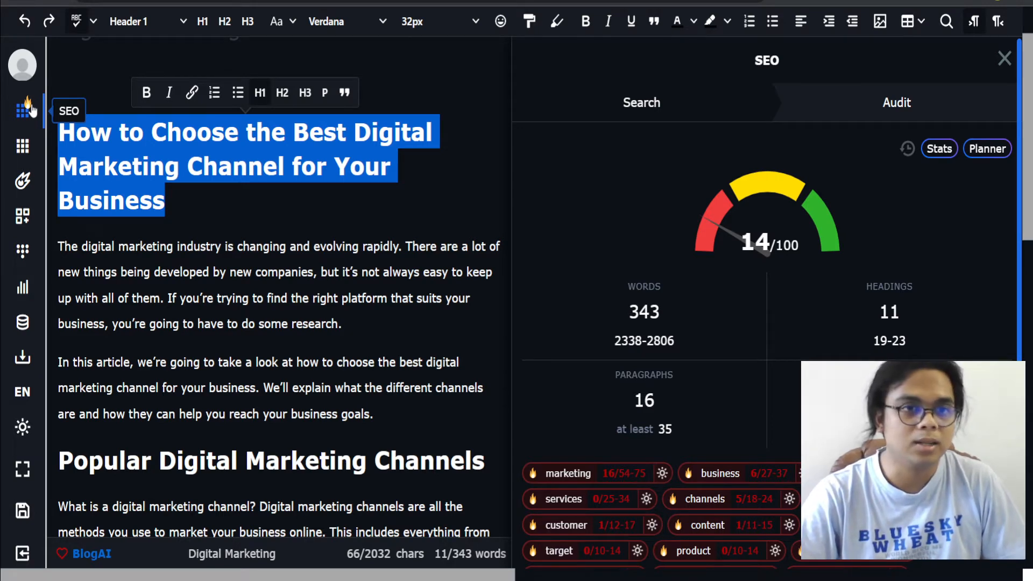
{"action": "left_click", "coordinate": [339, 414]}
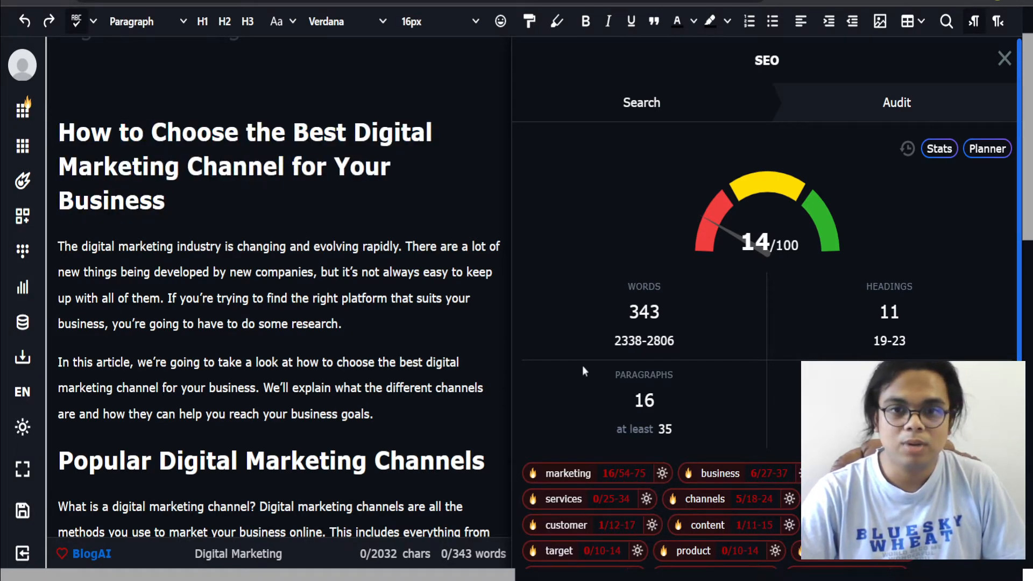
Step: Examine the audit's statistics and keyword usage targets in the SEO panel
{"action": "scroll", "coordinate": [591, 330], "scroll_direction": "down", "scroll_amount": 2}
{"action": "scroll", "coordinate": [692, 458], "scroll_direction": "up", "scroll_amount": 3}
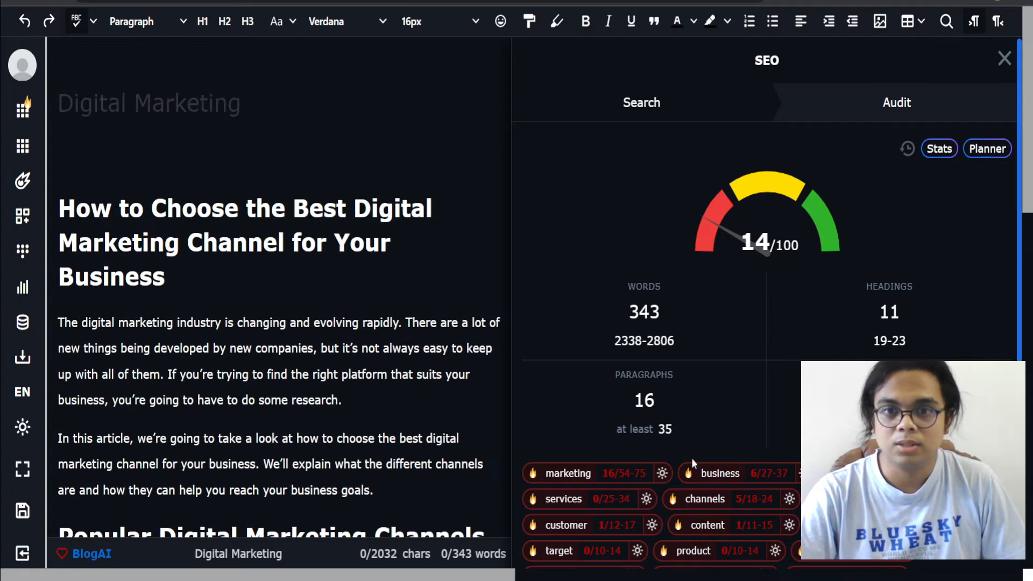
{"action": "scroll", "coordinate": [799, 441], "scroll_direction": "down", "scroll_amount": 5}
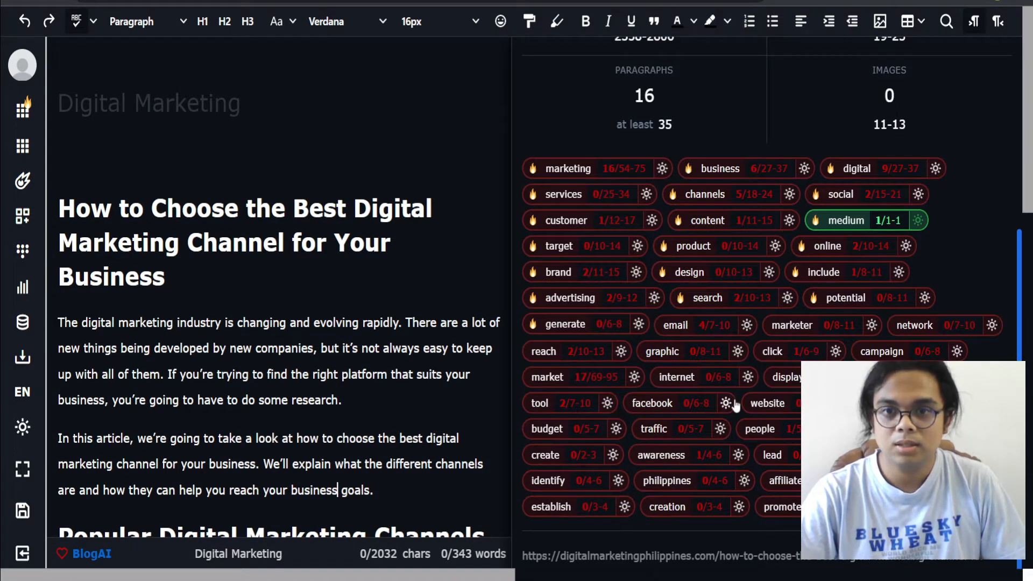
{"action": "scroll", "coordinate": [718, 351], "scroll_direction": "up", "scroll_amount": 5}
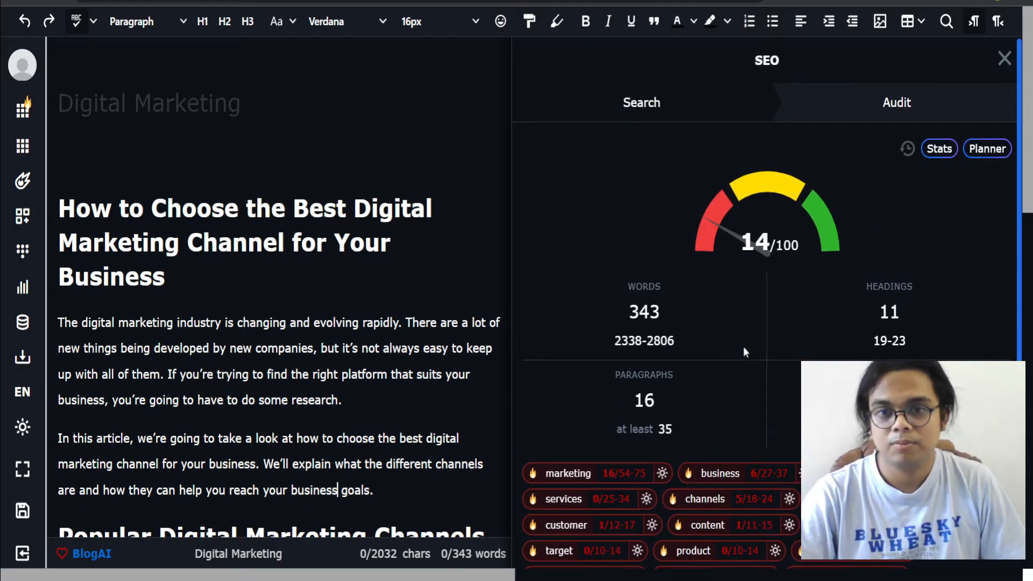
{"action": "scroll", "coordinate": [753, 353], "scroll_direction": "down", "scroll_amount": 1}
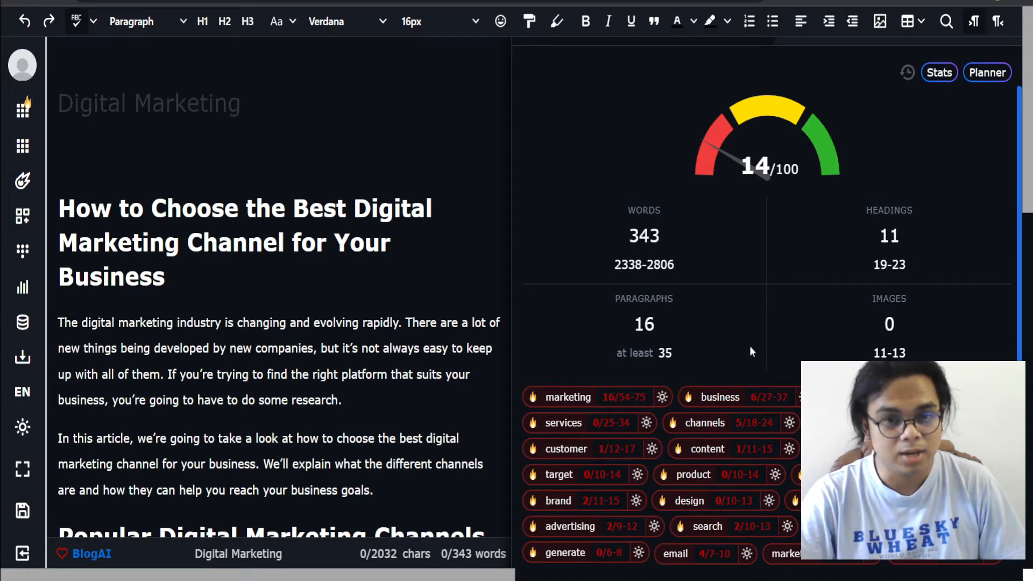
{"action": "left_click", "coordinate": [383, 487]}
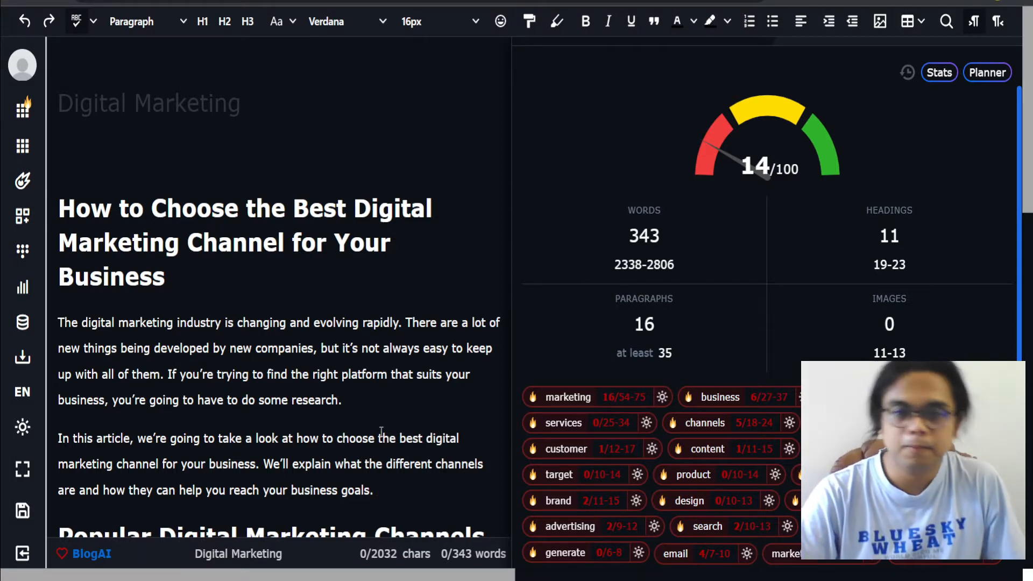
{"action": "scroll", "coordinate": [381, 432], "scroll_direction": "down", "scroll_amount": 5}
{"action": "scroll", "coordinate": [381, 431], "scroll_direction": "up", "scroll_amount": 5}
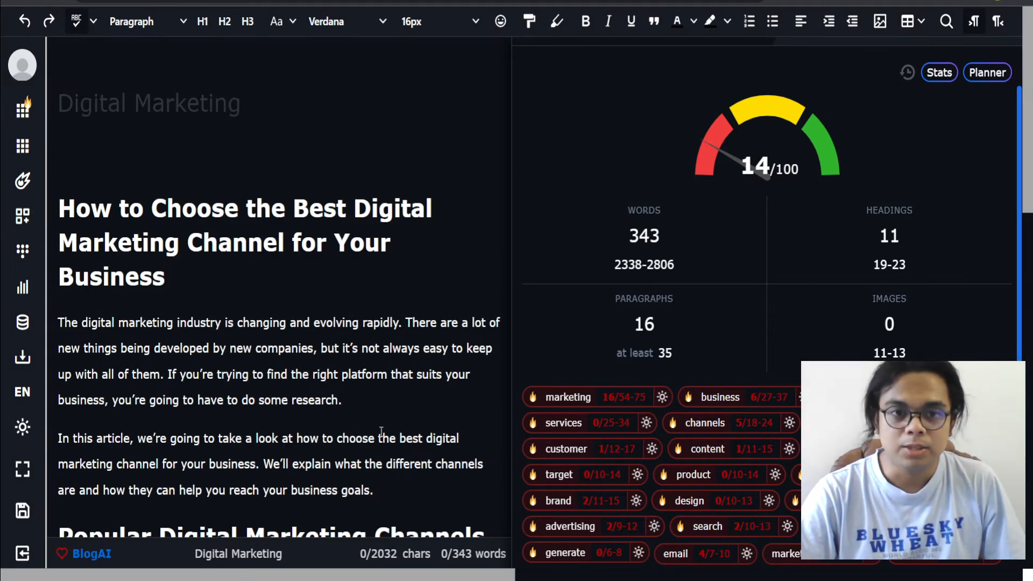
{"action": "scroll", "coordinate": [381, 432], "scroll_direction": "down", "scroll_amount": 6}
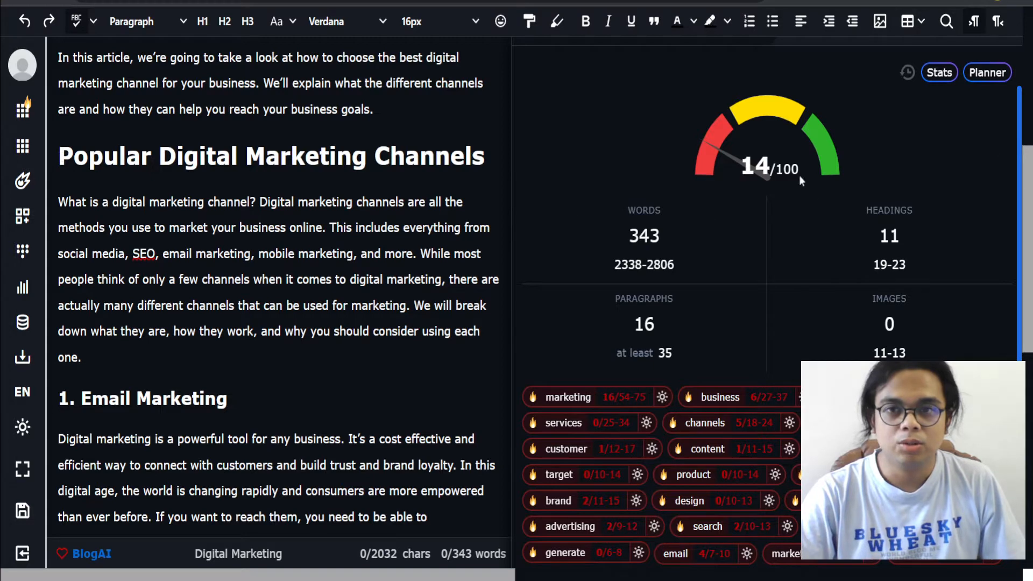
{"action": "scroll", "coordinate": [799, 180], "scroll_direction": "up", "scroll_amount": 2}
Step: Delete the paragraph under the Popular Digital Marketing Channels heading
{"action": "left_click_drag", "start_coordinate": [512, 283], "coordinate": [842, 286]}
{"action": "scroll", "coordinate": [398, 275], "scroll_direction": "up", "scroll_amount": 3}
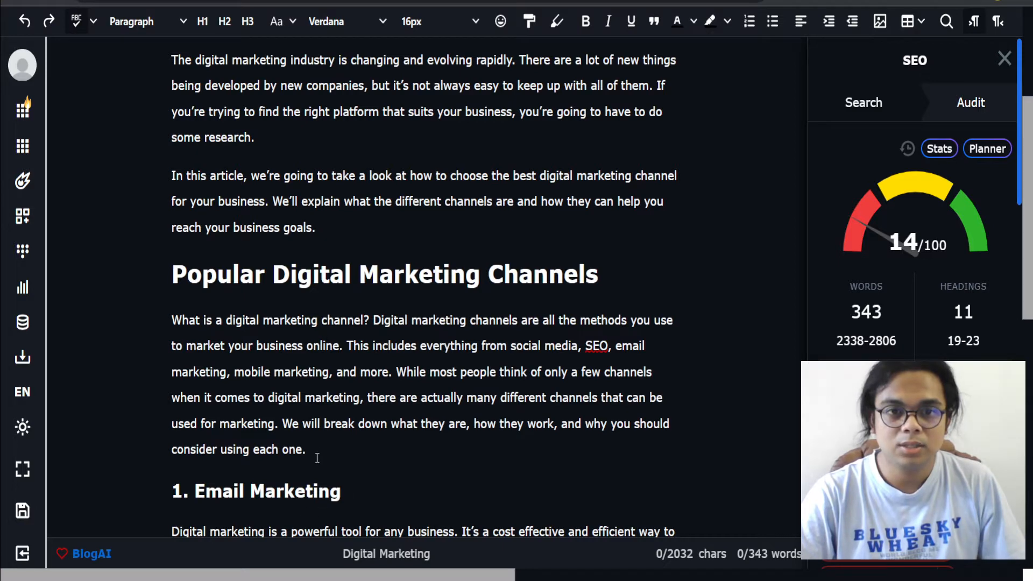
{"action": "left_click_drag", "start_coordinate": [325, 445], "coordinate": [146, 318]}
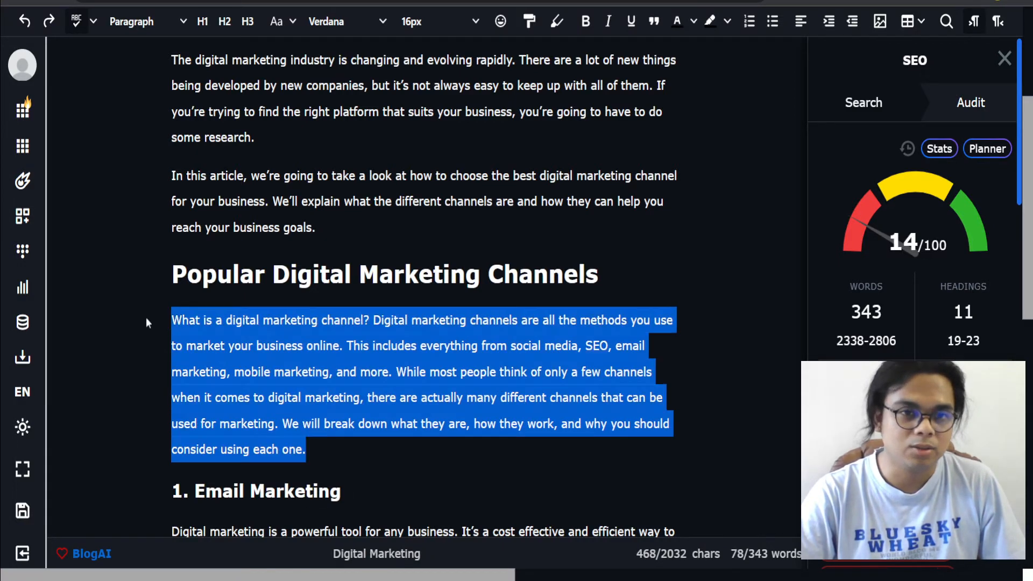
{"action": "key", "text": "BackSpace"}
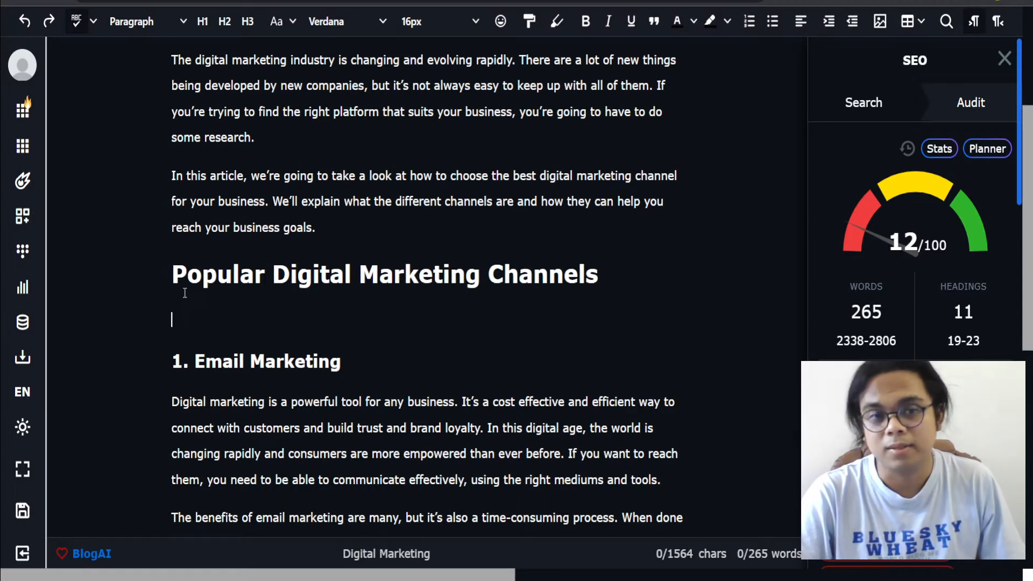
Step: Use AI Expand on the Popular Digital Marketing Channels heading to generate a new paragraph beneath it
{"action": "left_click_drag", "start_coordinate": [181, 307], "coordinate": [169, 285]}
{"action": "left_click", "coordinate": [569, 338]}
{"action": "left_click_drag", "start_coordinate": [621, 265], "coordinate": [124, 273]}
{"action": "right_click", "coordinate": [194, 284]}
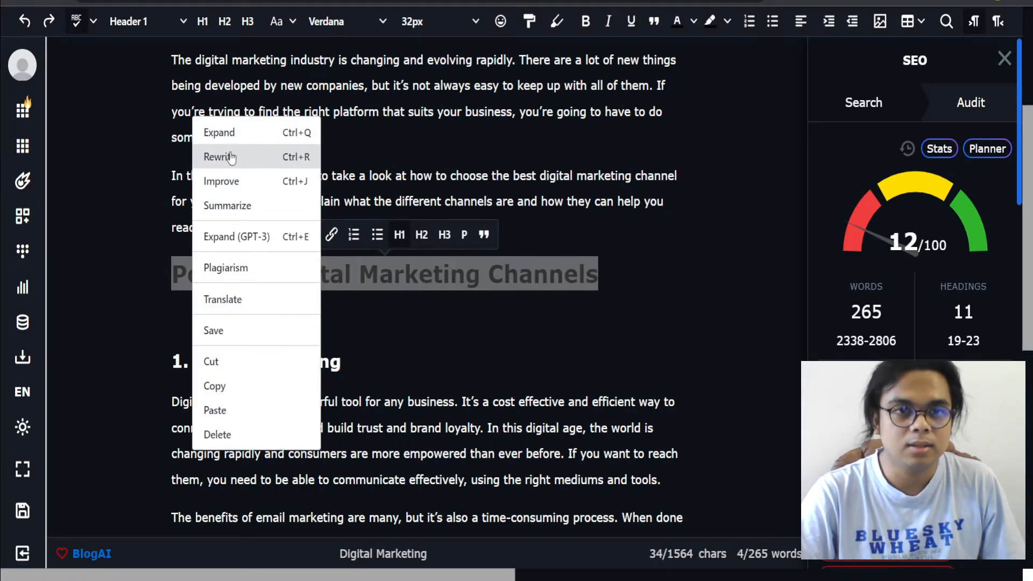
{"action": "left_click", "coordinate": [232, 133]}
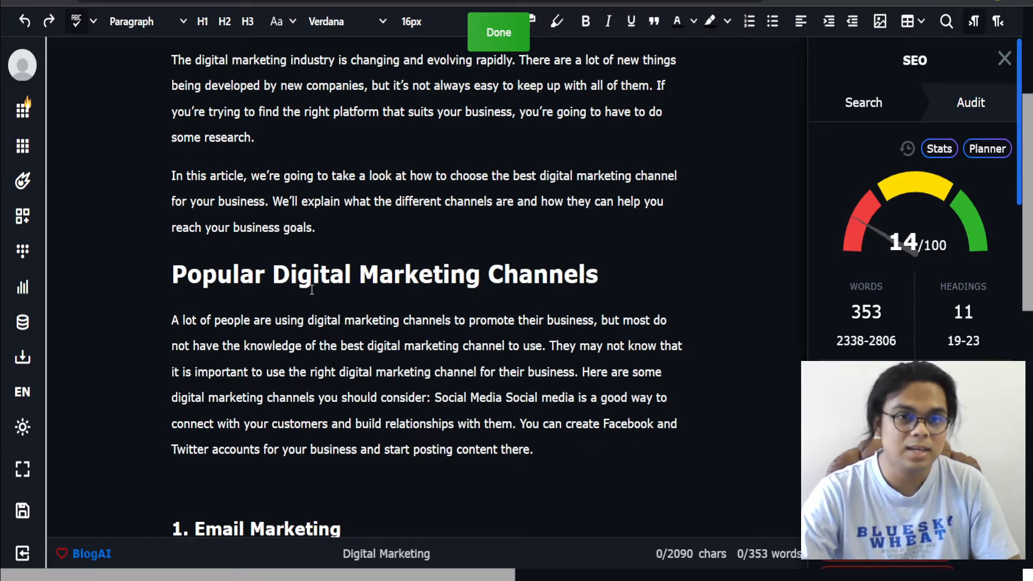
Step: Delete the generated paragraph's trailing sentences starting with 'Here are some digital marketing channels you should consider'
{"action": "scroll", "coordinate": [186, 309], "scroll_direction": "down", "scroll_amount": 1}
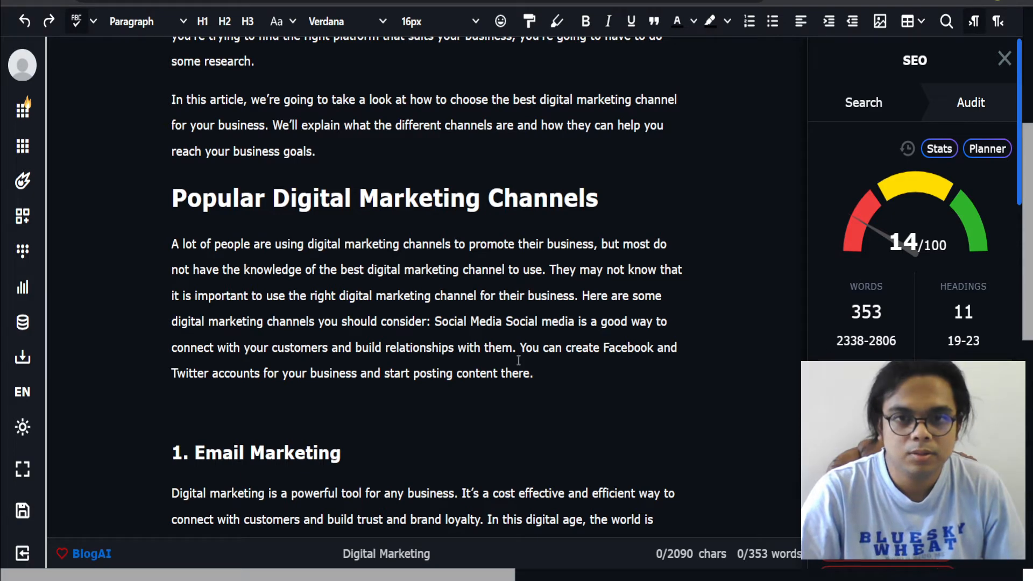
{"action": "left_click_drag", "start_coordinate": [591, 370], "coordinate": [583, 298]}
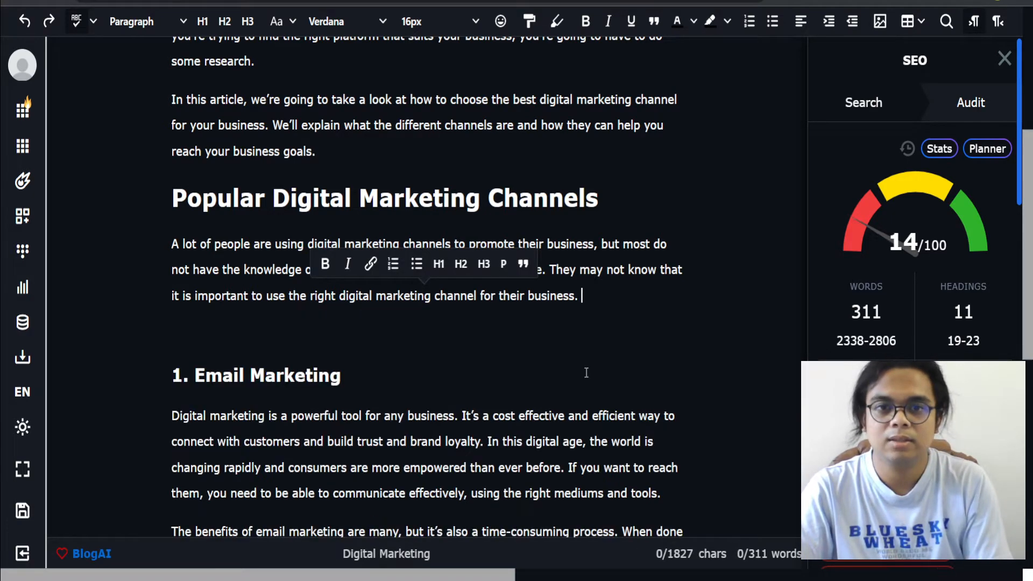
{"action": "key", "text": "BackSpace"}
Step: Select the generated paragraph and use AI Expand to add a follow-up paragraph
{"action": "left_click_drag", "start_coordinate": [593, 302], "coordinate": [186, 249]}
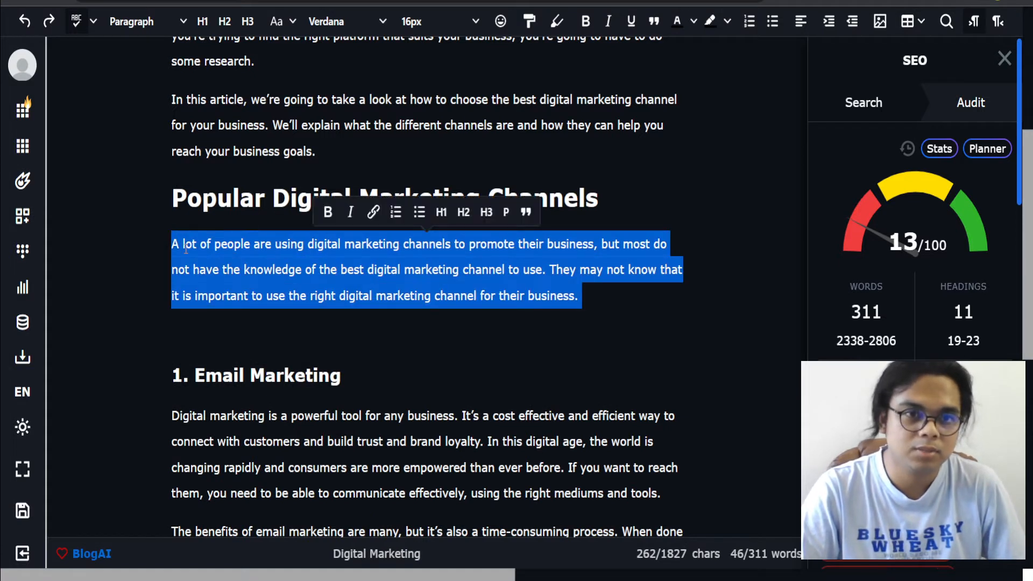
{"action": "right_click", "coordinate": [185, 249]}
{"action": "left_click", "coordinate": [207, 99]}
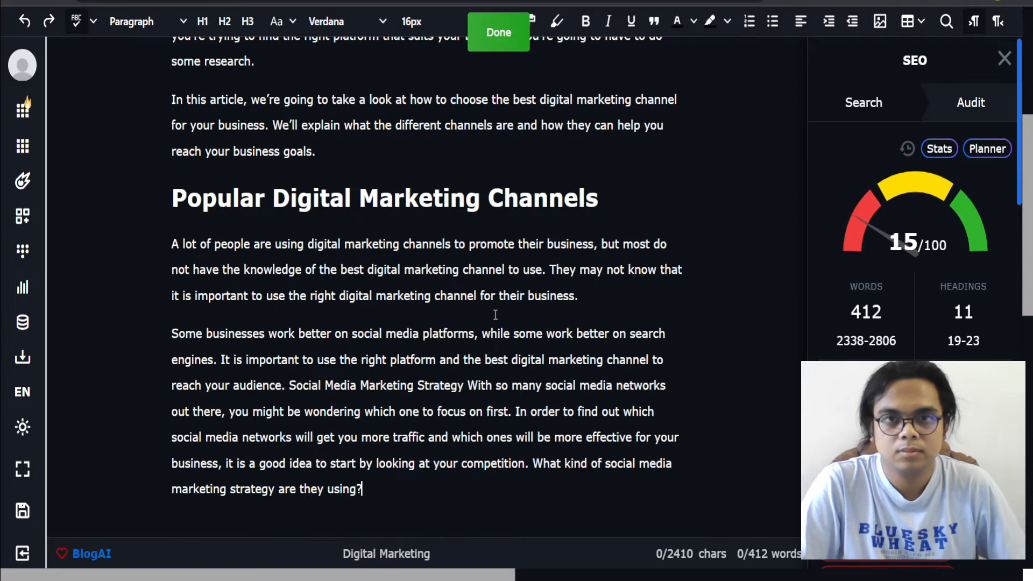
Step: Replace the text from 'Social Media Marketing Strategy' through 'business, it' with a capital 'I' so the sentence reads 'It is a good idea'
{"action": "scroll", "coordinate": [495, 314], "scroll_direction": "down", "scroll_amount": 1}
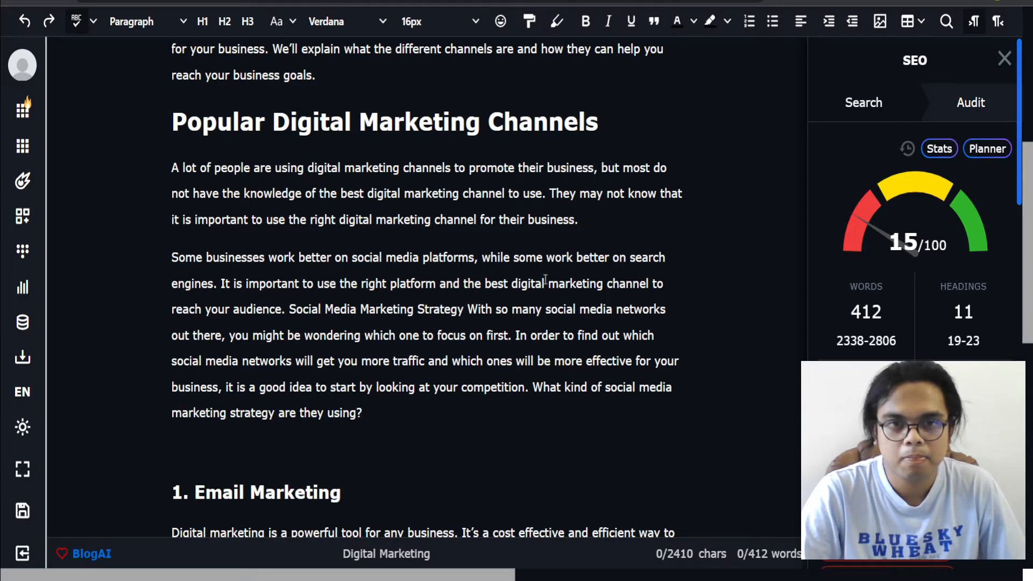
{"action": "left_click_drag", "start_coordinate": [290, 310], "coordinate": [226, 384]}
{"action": "type", "text": "I"}
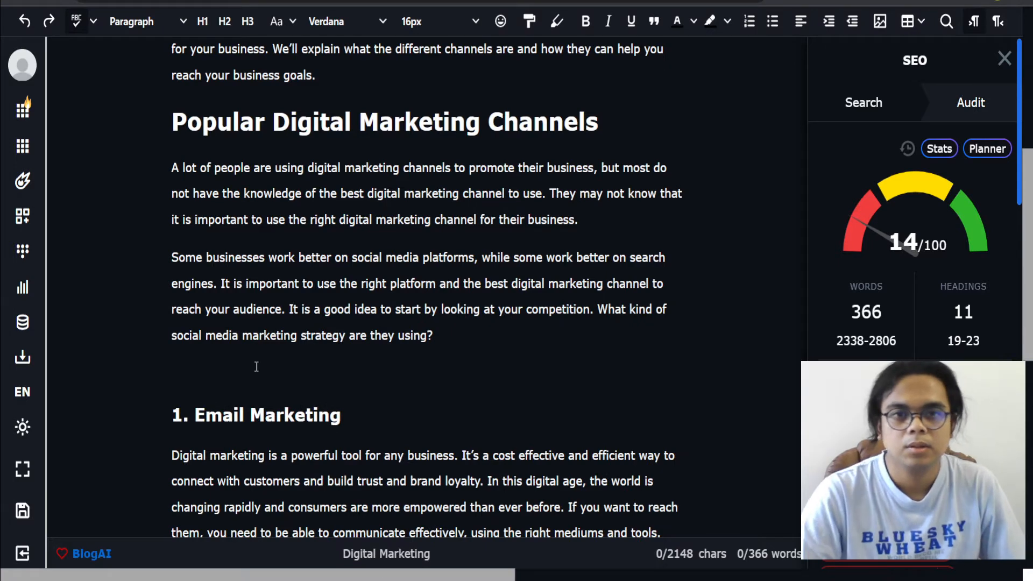
Step: Delete the closing question 'What kind of social media marketing strategy are they using?' from the paragraph
{"action": "left_click", "coordinate": [479, 337]}
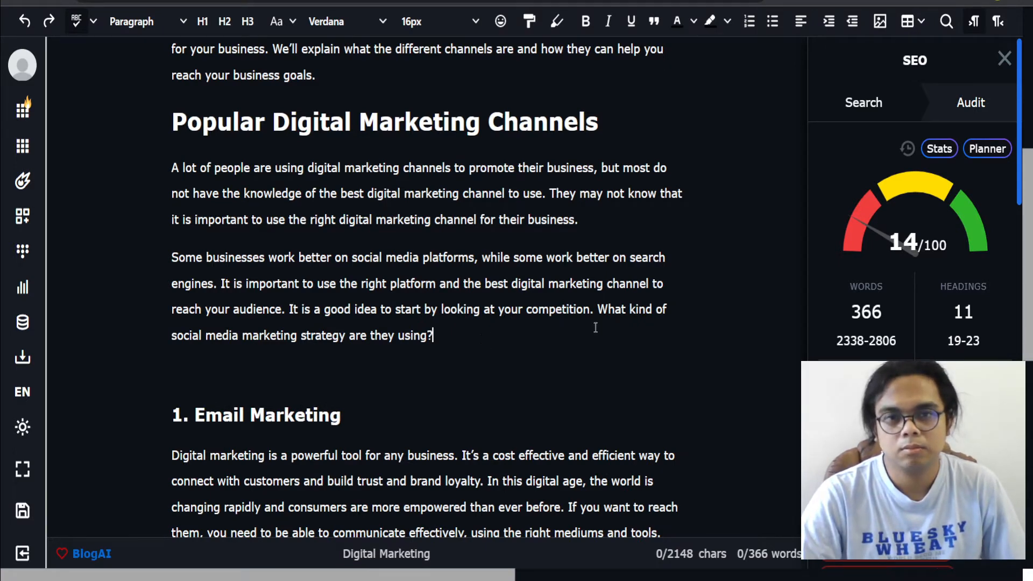
{"action": "left_click", "coordinate": [598, 309], "text": "shift"}
{"action": "key", "text": "BackSpace"}
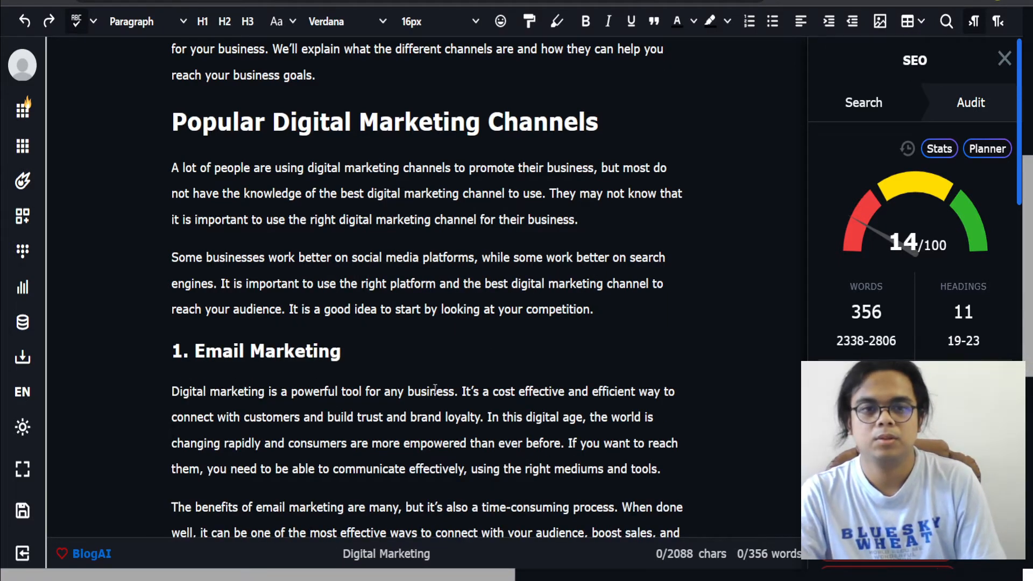
Step: Remove the '1. ' numbering from the Email Marketing heading and delete the first paragraph beneath it
{"action": "scroll", "coordinate": [600, 316], "scroll_direction": "down", "scroll_amount": 3}
{"action": "left_click_drag", "start_coordinate": [194, 199], "coordinate": [141, 199]}
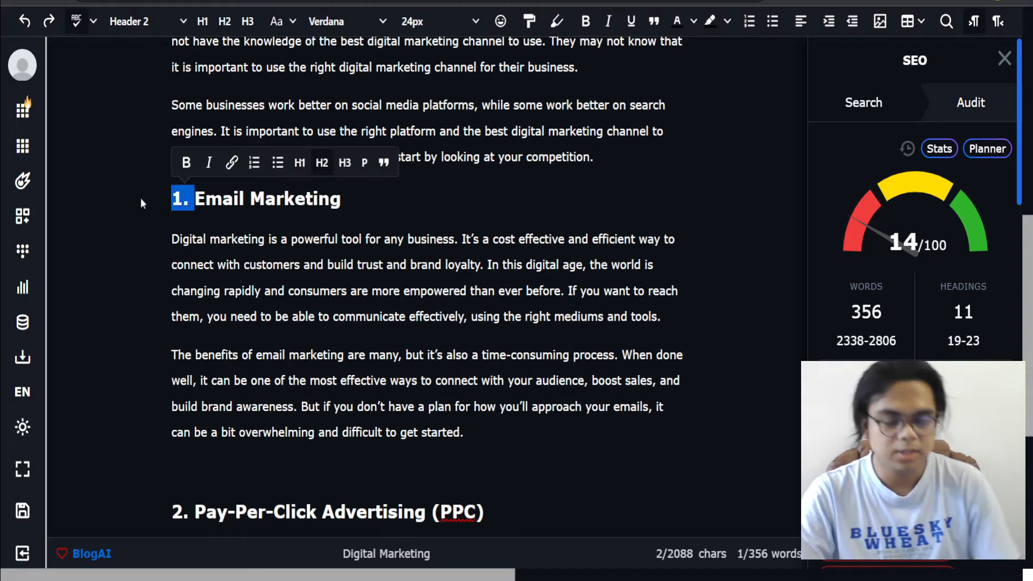
{"action": "key", "text": "BackSpace"}
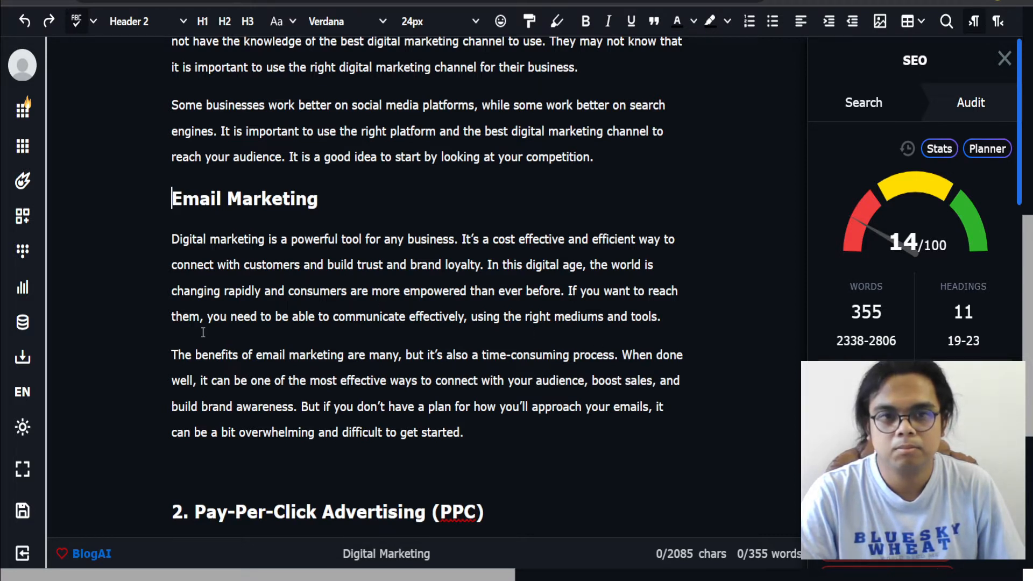
{"action": "left_click_drag", "start_coordinate": [670, 323], "coordinate": [127, 247]}
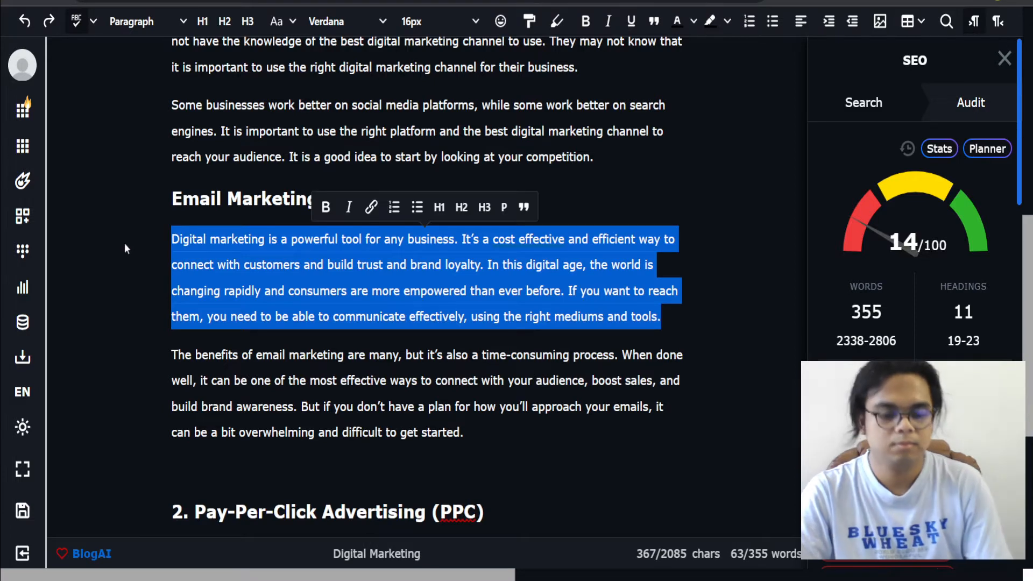
{"action": "key", "text": "BackSpace"}
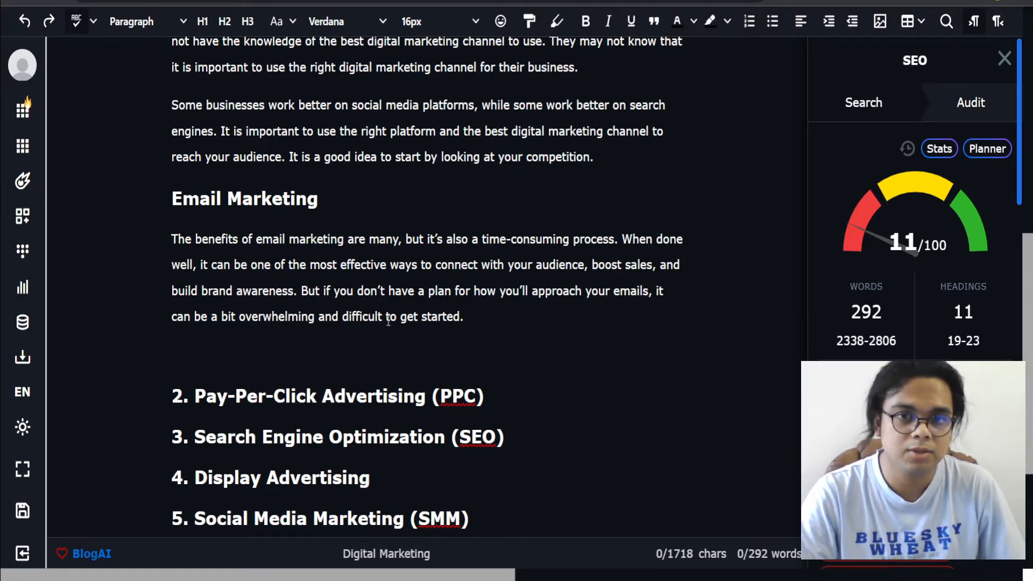
Step: Select the remaining Email Marketing paragraph and use AI Expand to generate a follow-up paragraph
{"action": "left_click_drag", "start_coordinate": [486, 319], "coordinate": [163, 246]}
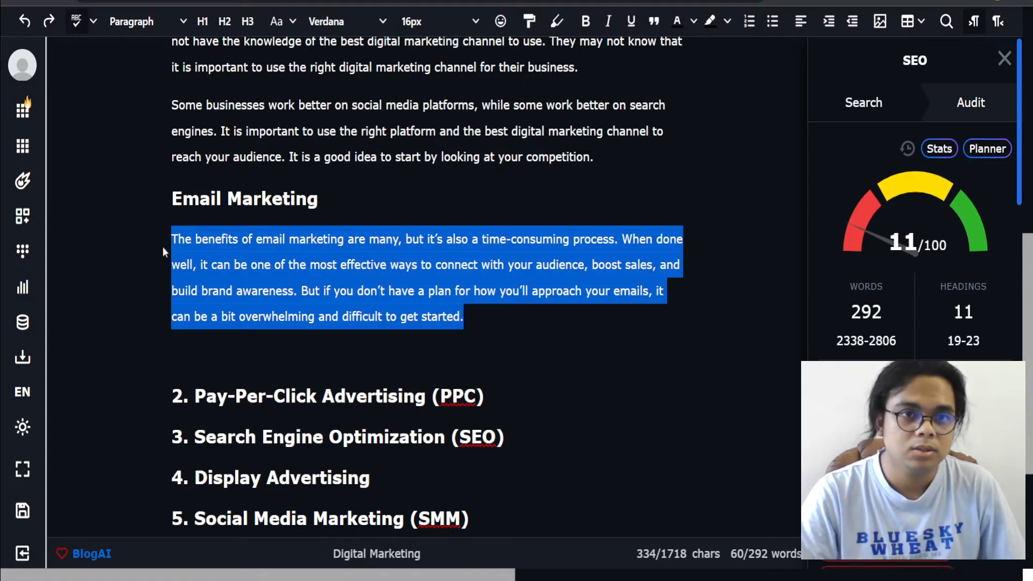
{"action": "right_click", "coordinate": [255, 274]}
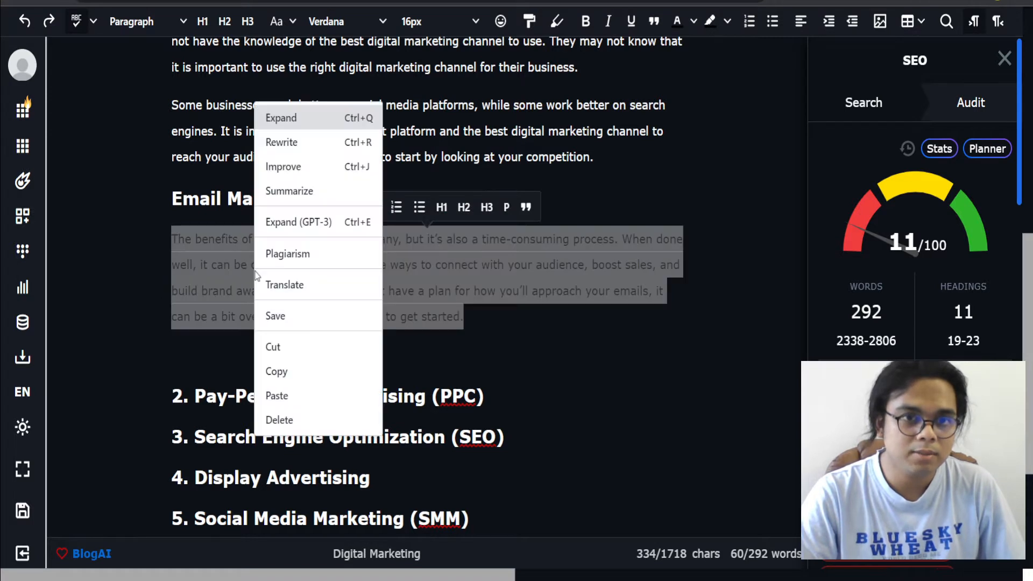
{"action": "left_click", "coordinate": [289, 124]}
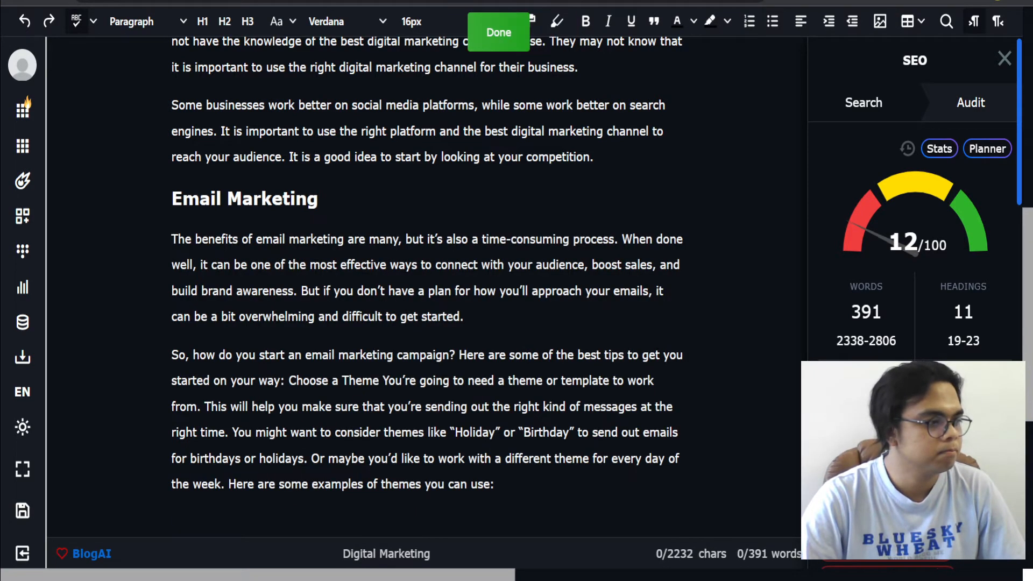
Step: Split 'Choose a Theme' out of the generated paragraph onto its own line
{"action": "scroll", "coordinate": [268, 353], "scroll_direction": "down", "scroll_amount": 2}
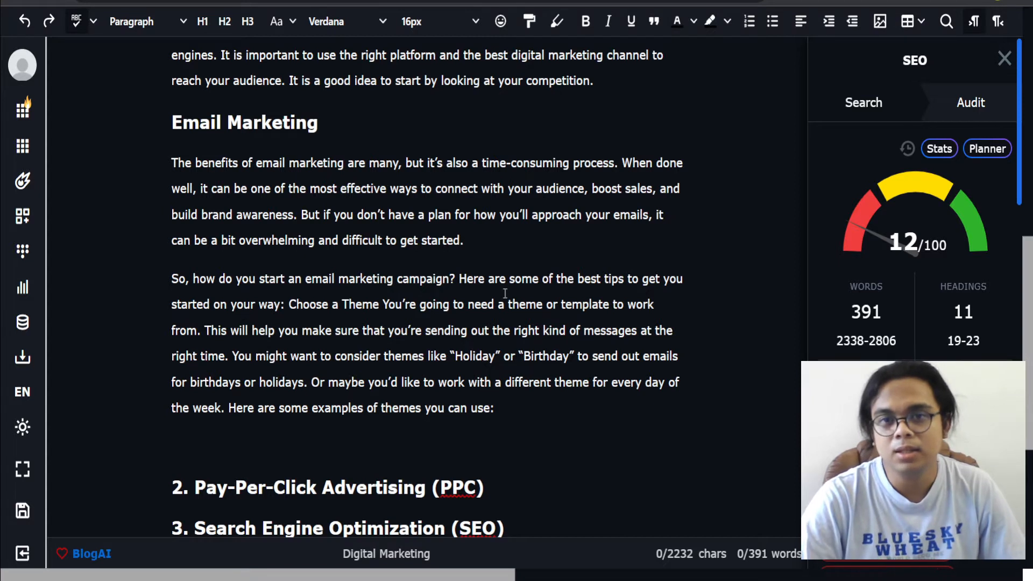
{"action": "left_click", "coordinate": [289, 305]}
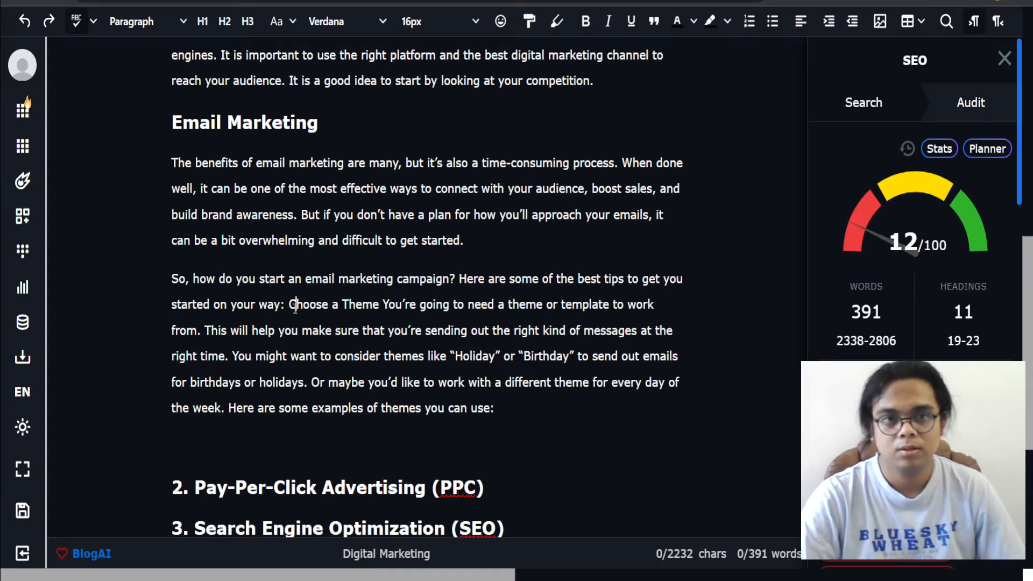
{"action": "key", "text": "Return"}
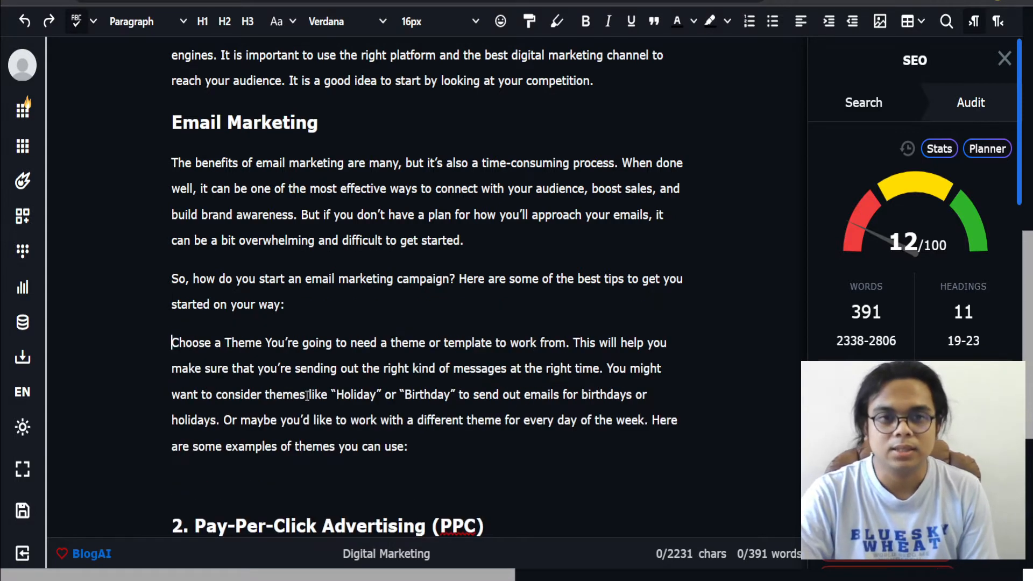
{"action": "left_click", "coordinate": [266, 343]}
{"action": "key", "text": "BackSpace"}
{"action": "key", "text": "Return"}
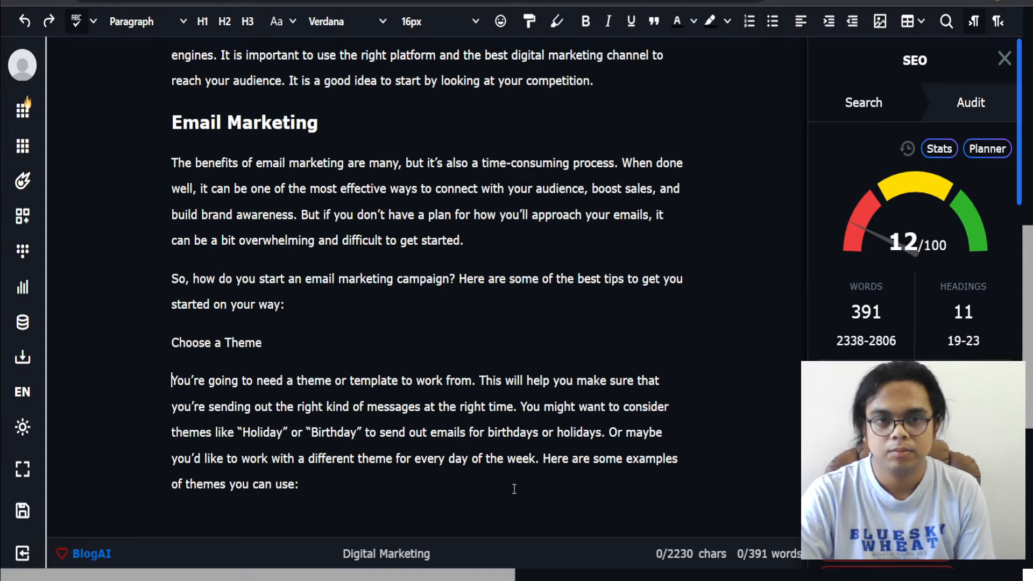
Step: Delete the sentences 'Here are some examples of themes you can use:' and 'Here are some of the best tips to get you started on your way:'
{"action": "left_click", "coordinate": [553, 463], "text": "shift"}
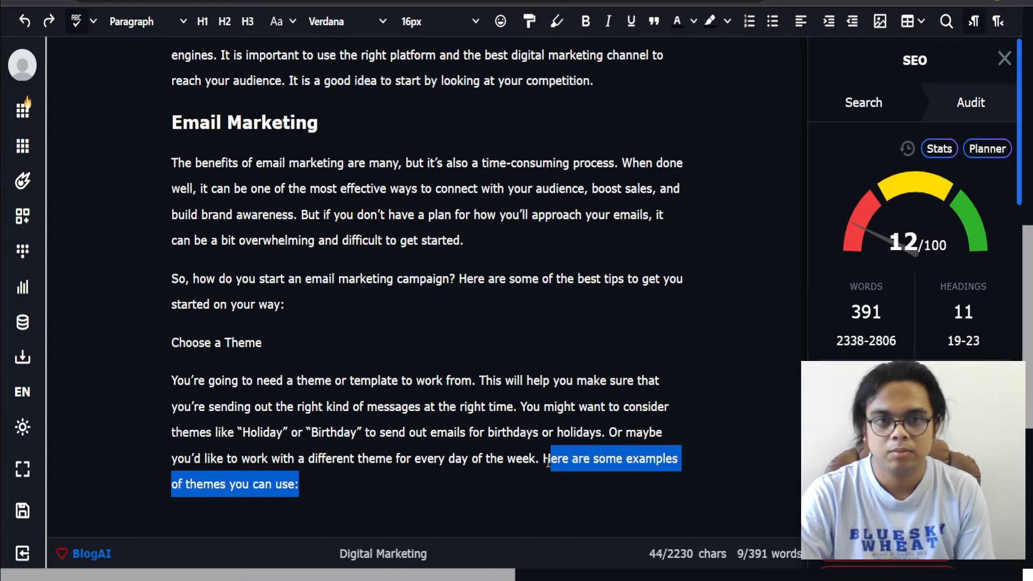
{"action": "key", "text": "BackSpace"}
{"action": "key", "text": "BackSpace"}
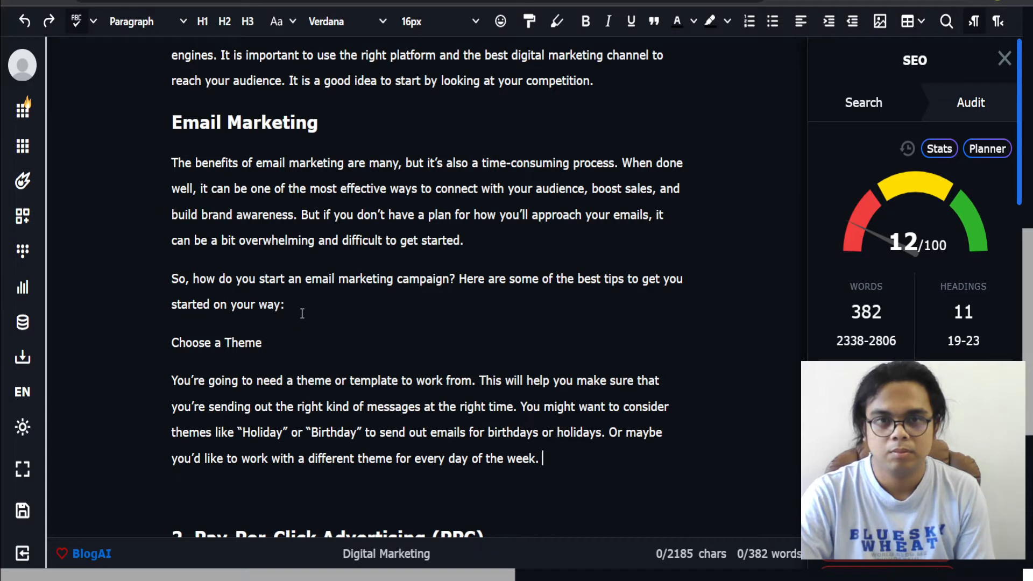
{"action": "left_click_drag", "start_coordinate": [355, 307], "coordinate": [457, 280]}
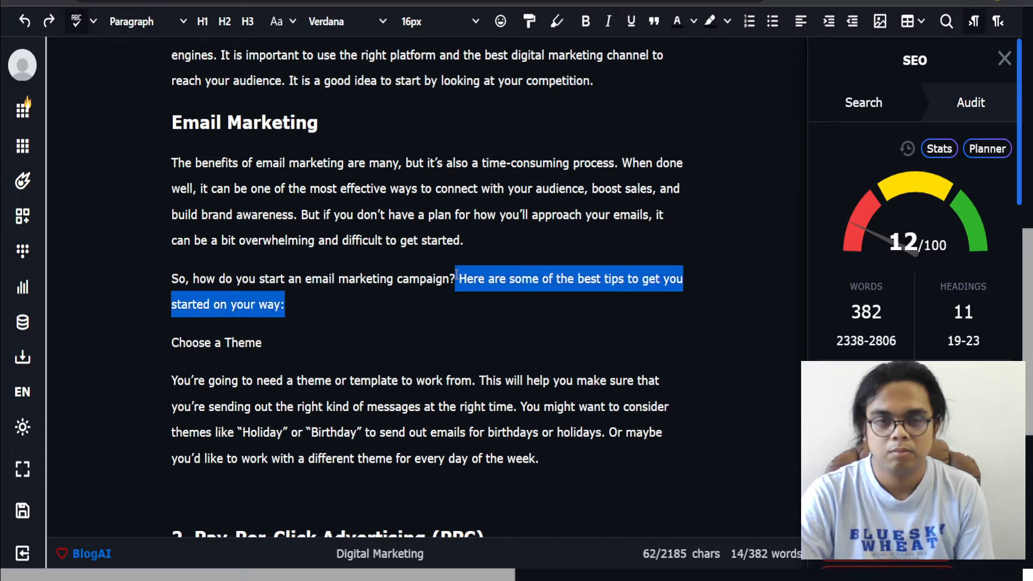
{"action": "key", "text": "BackSpace"}
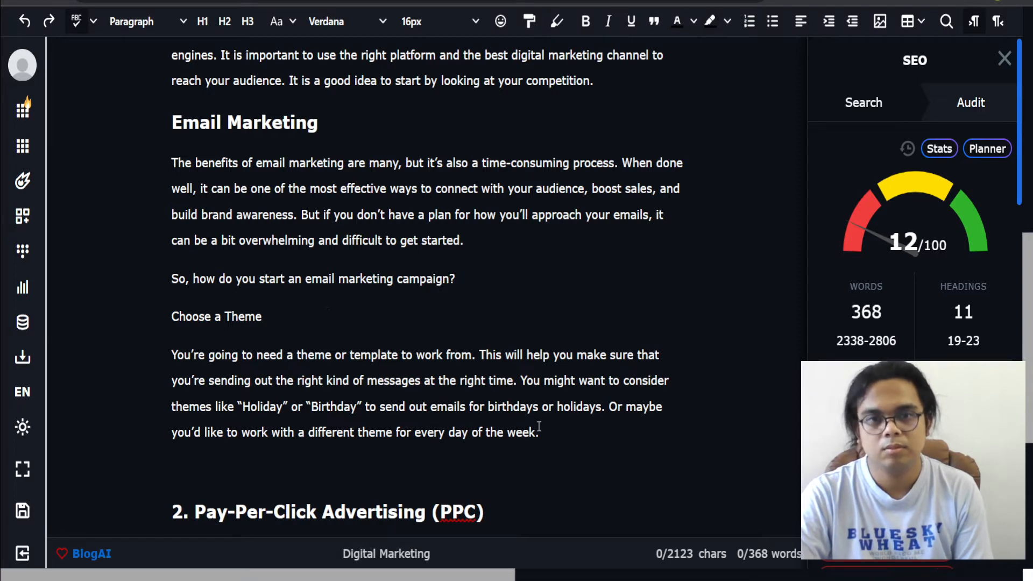
Step: Format the 'Choose a Theme' line as a Heading 3
{"action": "left_click_drag", "start_coordinate": [262, 316], "coordinate": [171, 317]}
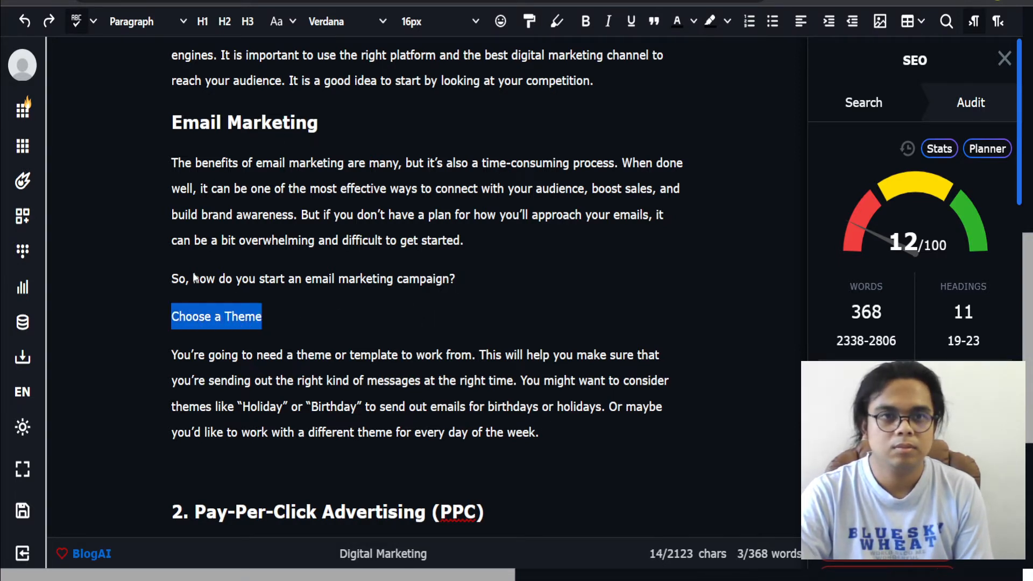
{"action": "left_click", "coordinate": [248, 22]}
{"action": "left_click", "coordinate": [323, 322]}
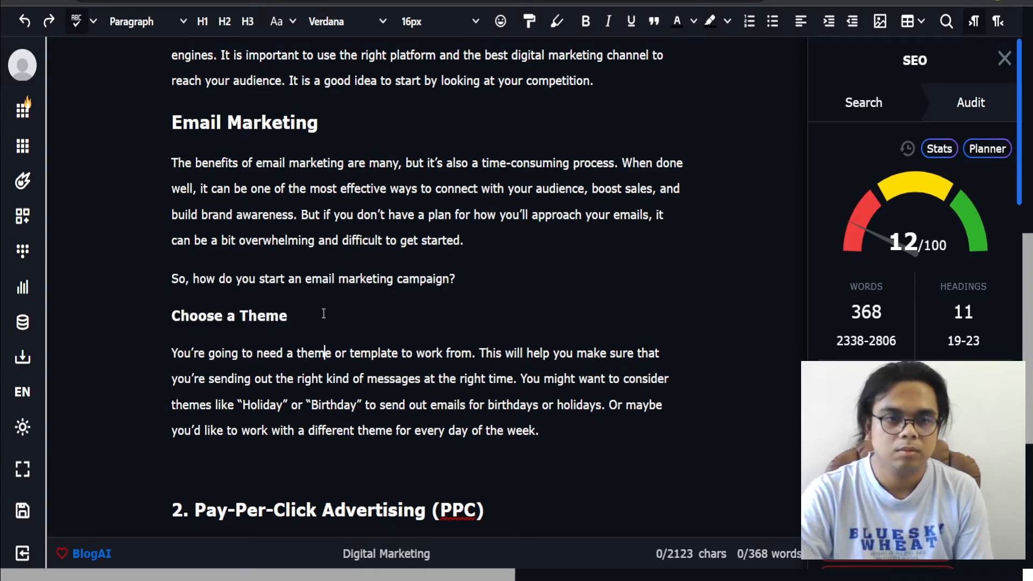
Step: Delete the 'Choose a Theme' heading together with its paragraph
{"action": "scroll", "coordinate": [323, 313], "scroll_direction": "down", "scroll_amount": 3}
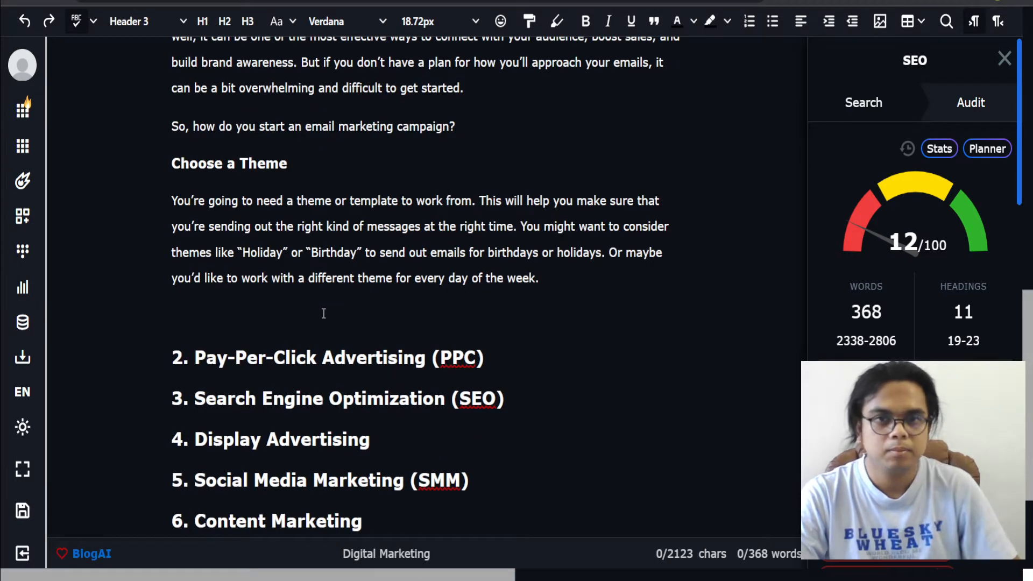
{"action": "left_click", "coordinate": [471, 306]}
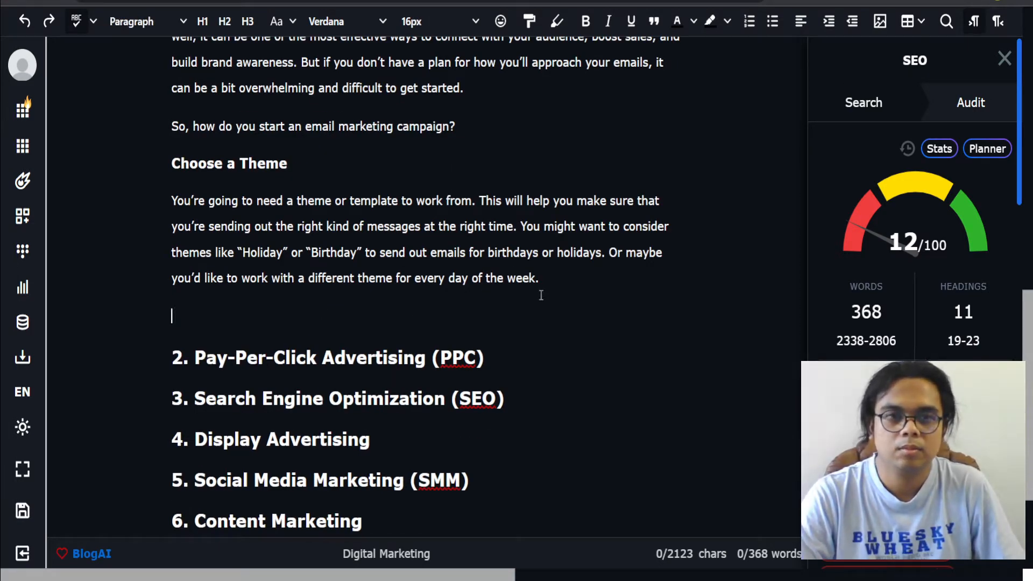
{"action": "left_click_drag", "start_coordinate": [272, 313], "coordinate": [132, 153]}
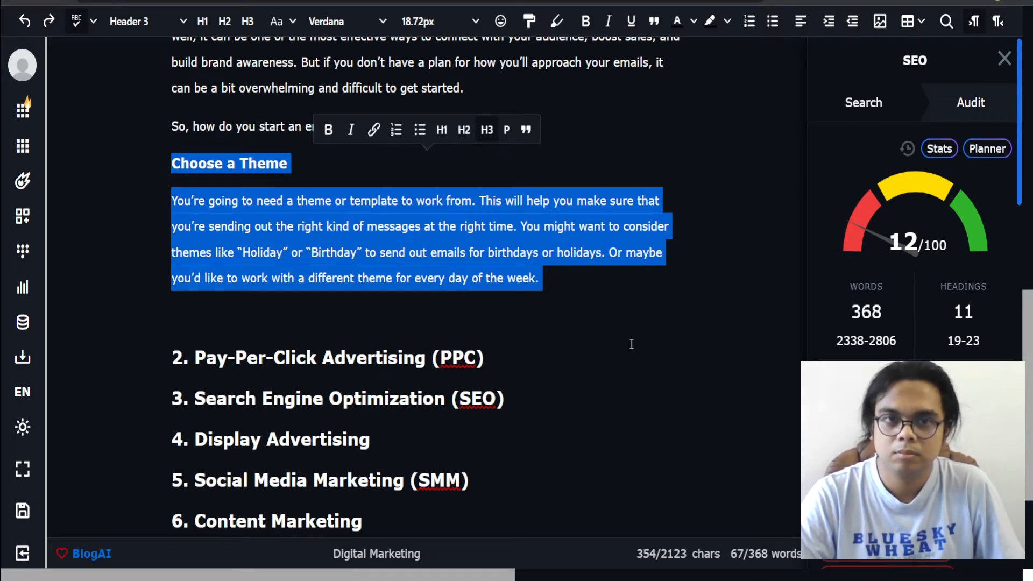
{"action": "left_click", "coordinate": [515, 316]}
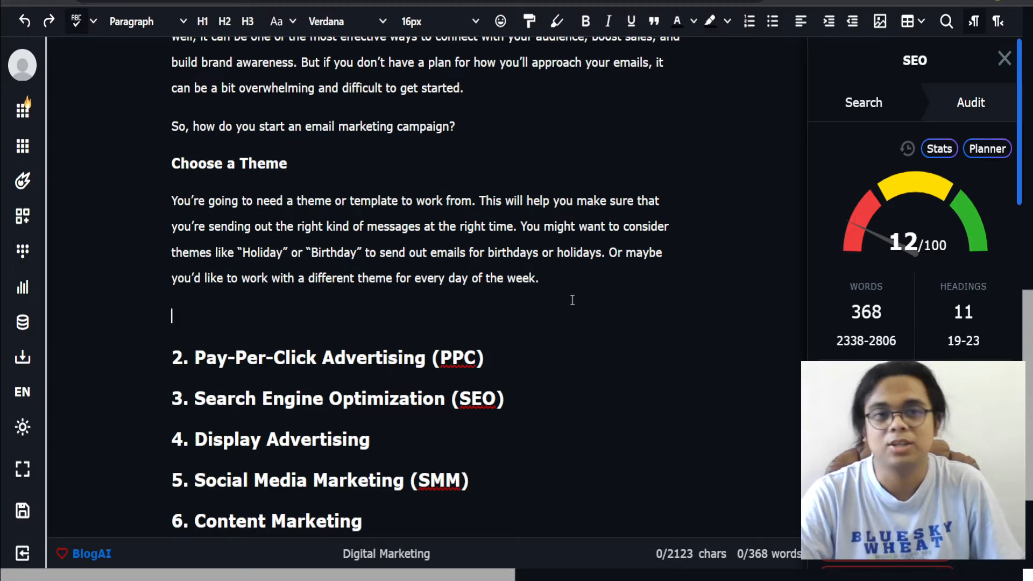
{"action": "left_click_drag", "start_coordinate": [573, 300], "coordinate": [158, 150]}
{"action": "key", "text": "Delete"}
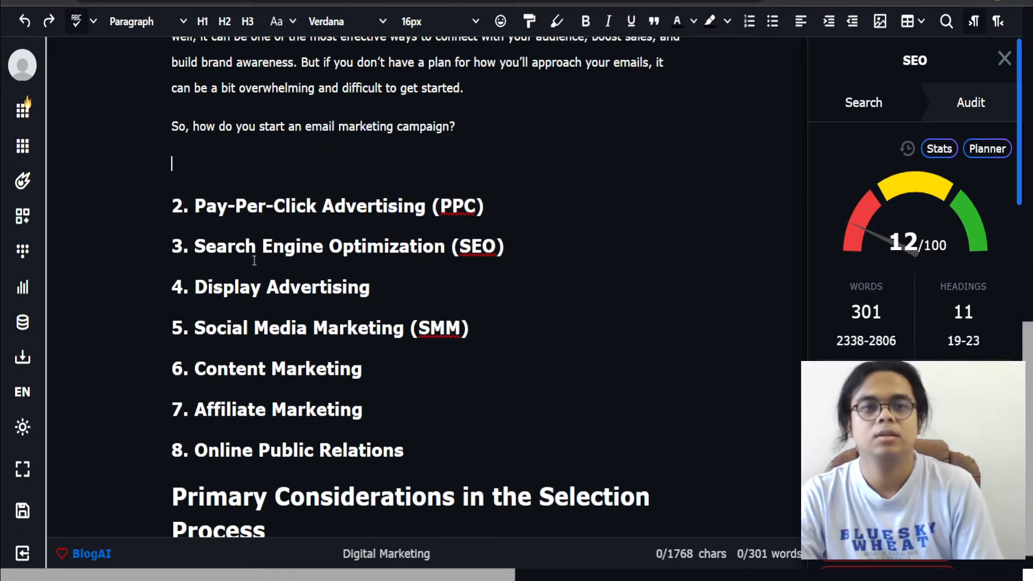
Step: Select both Email Marketing paragraphs and run Expand (GPT-3) to generate more text
{"action": "scroll", "coordinate": [254, 260], "scroll_direction": "up", "scroll_amount": 3}
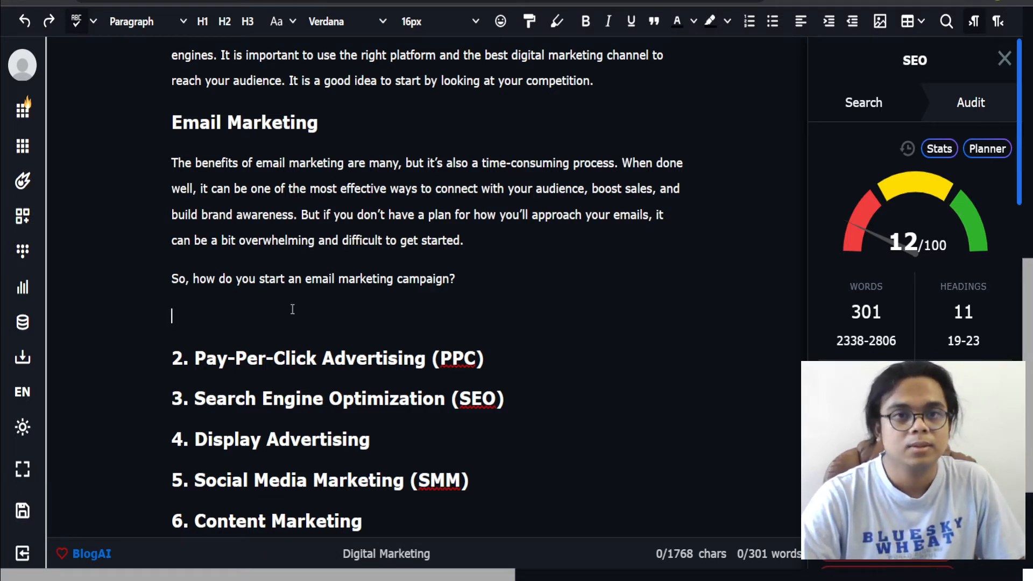
{"action": "left_click_drag", "start_coordinate": [292, 309], "coordinate": [136, 171]}
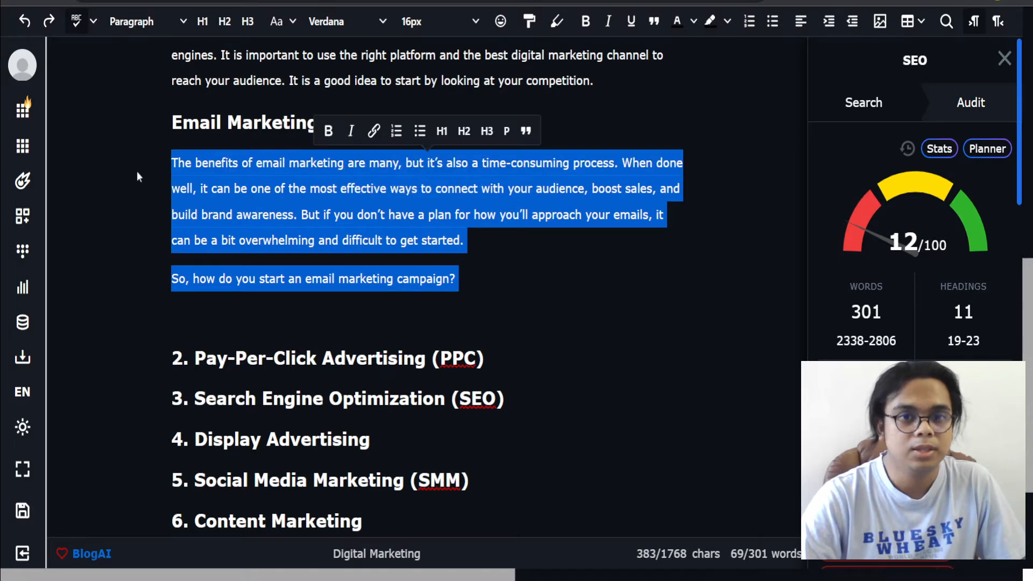
{"action": "key", "text": "ctrl+e"}
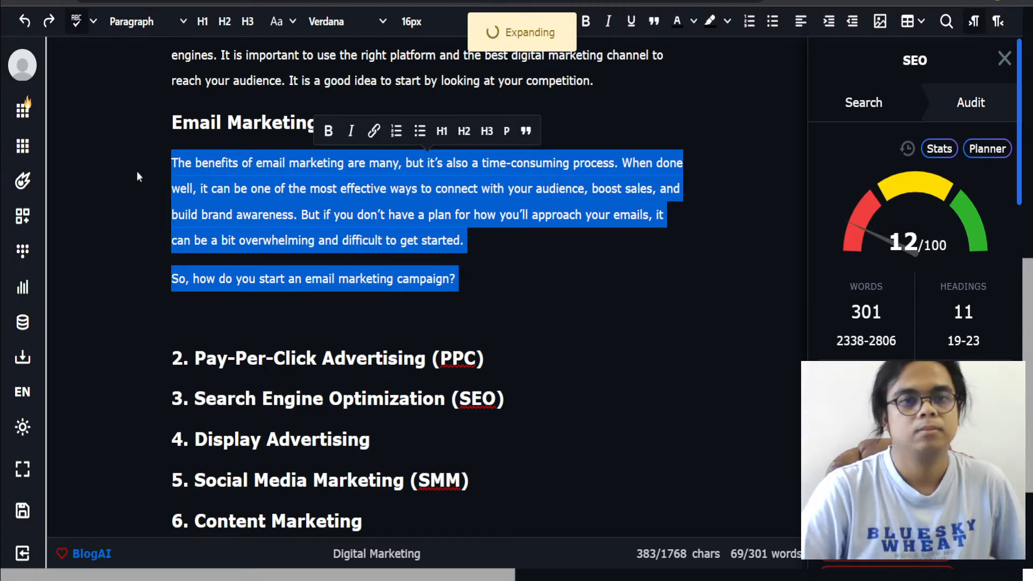
Step: Delete the 'Here's how: Step 1:' prefix from the generated paragraph
{"action": "scroll", "coordinate": [252, 382], "scroll_direction": "down", "scroll_amount": 1}
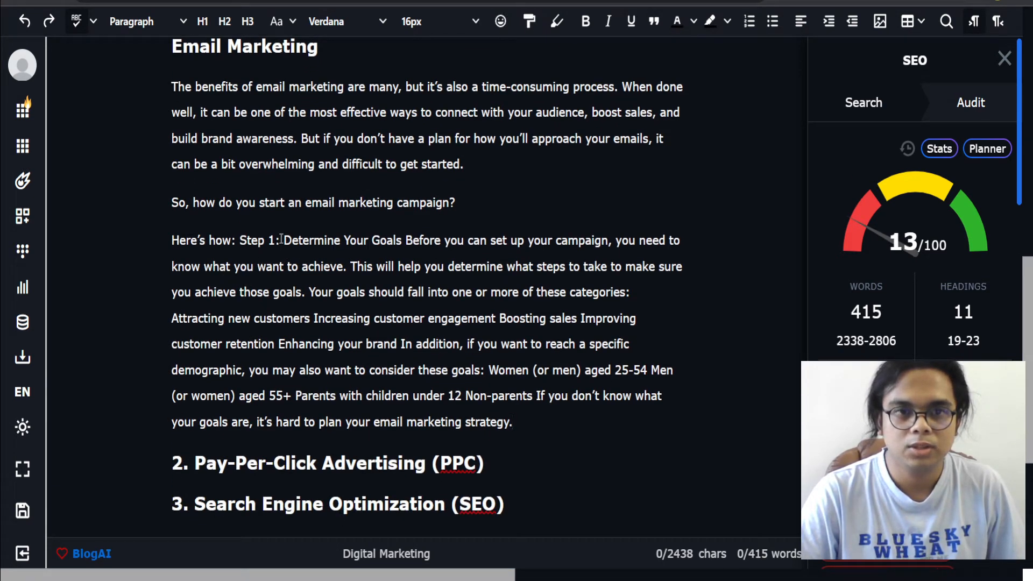
{"action": "left_click_drag", "start_coordinate": [284, 240], "coordinate": [170, 241]}
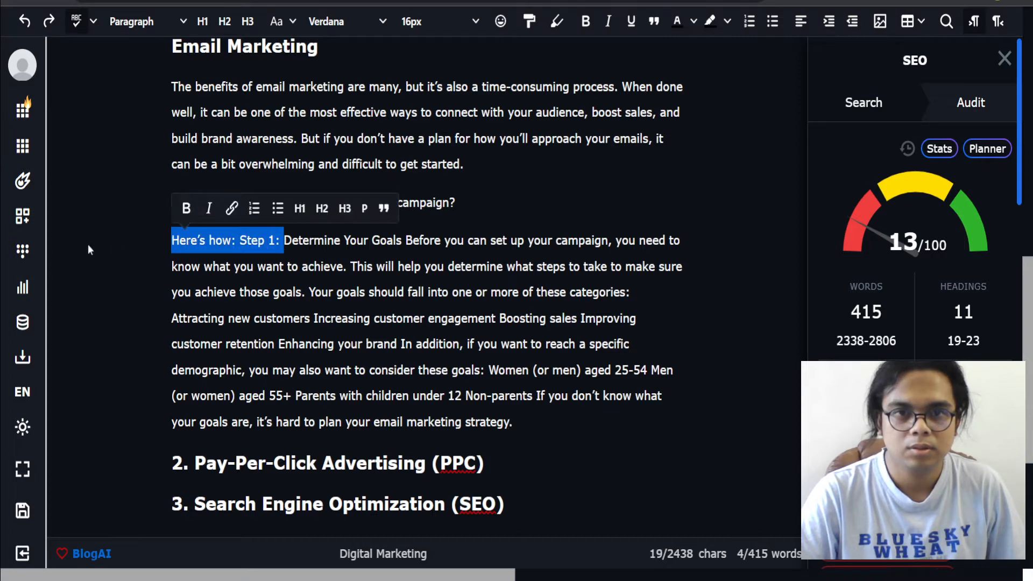
{"action": "key", "text": "BackSpace"}
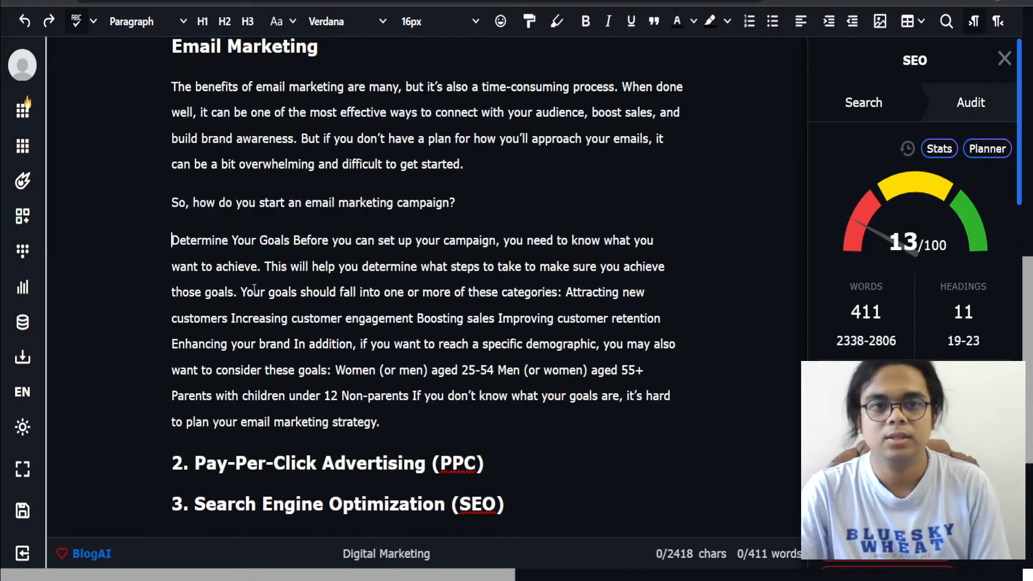
Step: Split 'Determine Your Goals' onto its own line and format it as a Heading 3
{"action": "left_click", "coordinate": [295, 240]}
{"action": "key", "text": "Return"}
{"action": "left_click_drag", "start_coordinate": [296, 240], "coordinate": [102, 242]}
{"action": "left_click", "coordinate": [247, 21]}
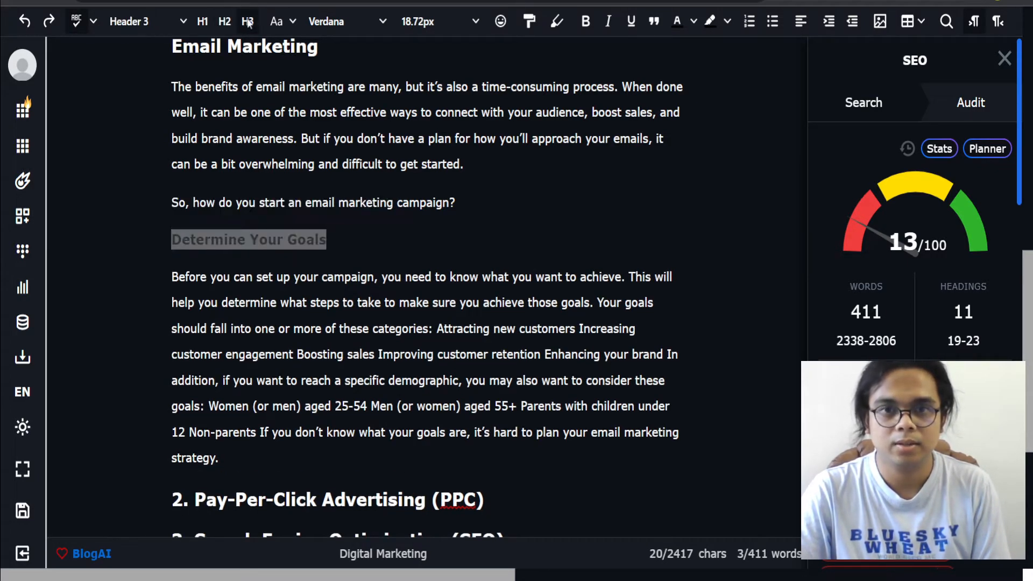
Step: Punctuate the goal categories list with commas after 'Attracting new customers', 'customer engagement' and 'boosting sales', lowercasing the following items
{"action": "left_click", "coordinate": [567, 279]}
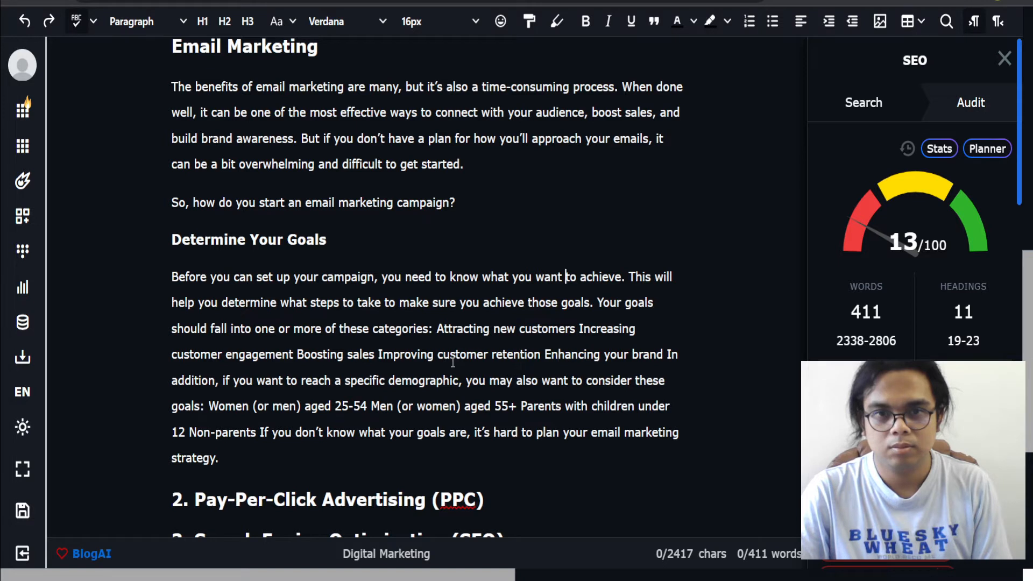
{"action": "left_click", "coordinate": [577, 329]}
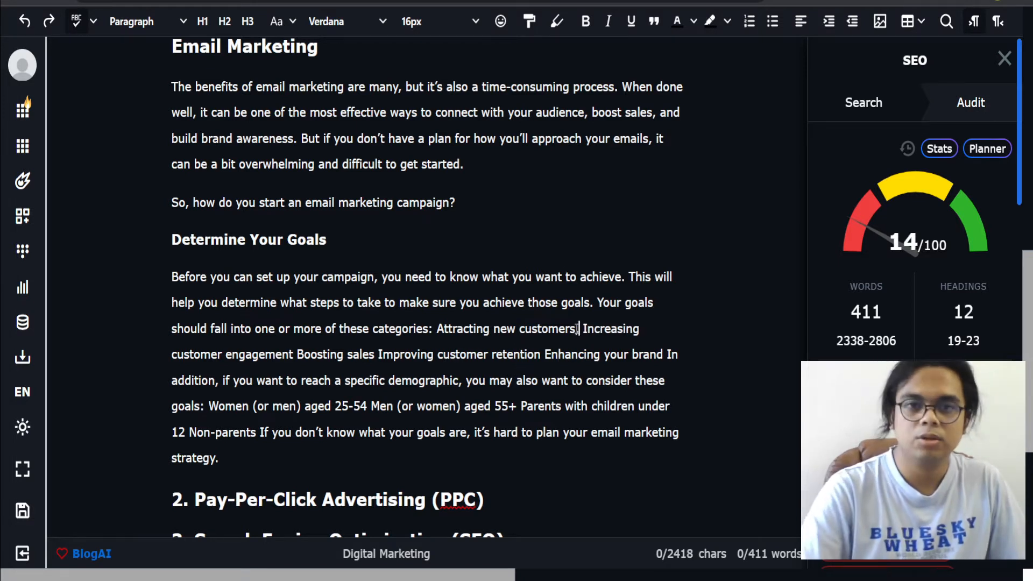
{"action": "key", "text": "Right"}
{"action": "key", "text": "Right"}
{"action": "key", "text": "Right"}
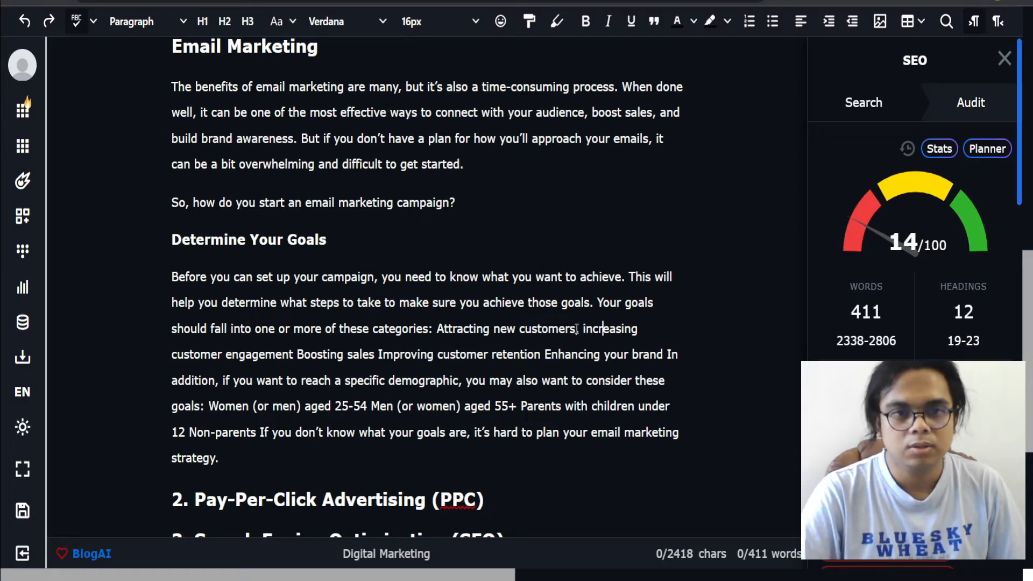
{"action": "key", "text": "Right"}
{"action": "key", "text": "Right"}
{"action": "key", "text": "Right"}
{"action": "key", "text": "Right"}
{"action": "key", "text": "Right"}
{"action": "key", "text": "Right"}
{"action": "key", "text": "Right"}
{"action": "key", "text": "Right"}
{"action": "key", "text": "Right"}
{"action": "key", "text": "Right"}
{"action": "key", "text": "Right"}
{"action": "key", "text": "Right"}
{"action": "key", "text": "Right"}
{"action": "key", "text": "Right"}
{"action": "key", "text": "Right"}
{"action": "key", "text": "Right"}
{"action": "key", "text": "Right"}
{"action": "key", "text": "Right"}
{"action": "key", "text": "Right"}
{"action": "key", "text": "Right"}
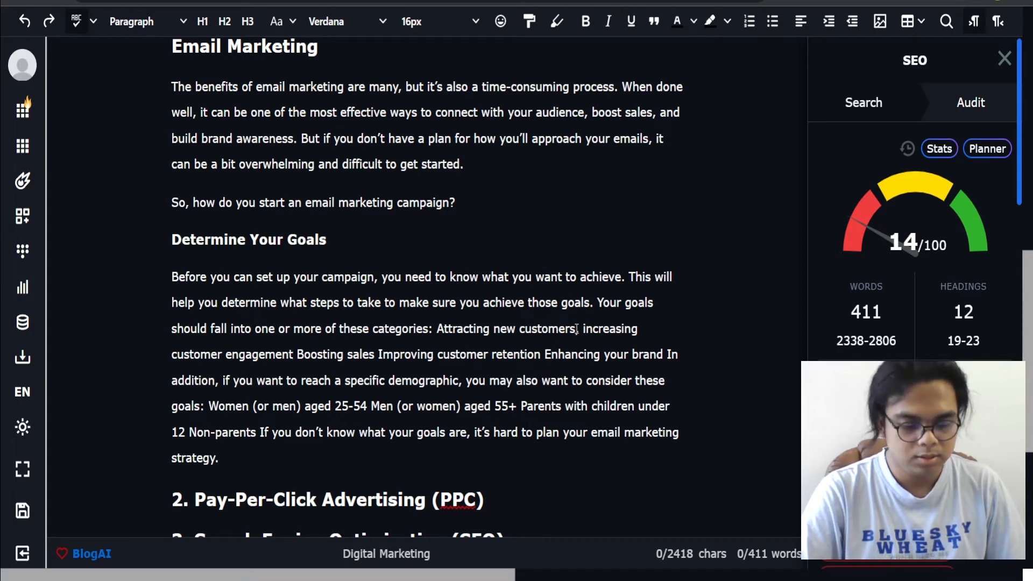
{"action": "type", "text": ","}
{"action": "key", "text": "Right"}
{"action": "key", "text": "Delete"}
{"action": "type", "text": "b"}
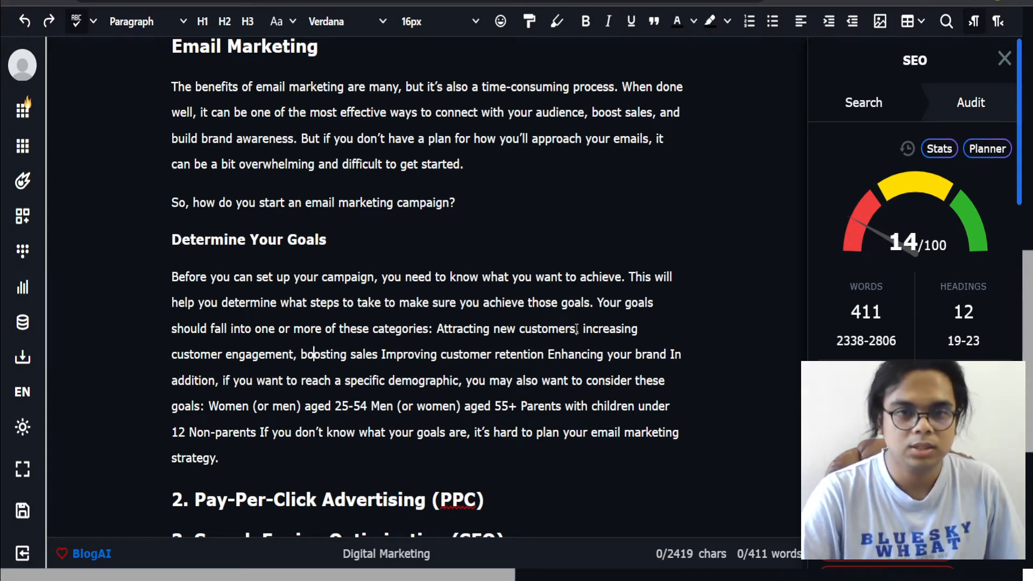
{"action": "key", "text": "Right"}
{"action": "key", "text": "Right"}
{"action": "key", "text": "Right"}
{"action": "key", "text": "Right"}
{"action": "key", "text": "Right"}
{"action": "key", "text": "Right"}
{"action": "key", "text": "Right"}
{"action": "key", "text": "Right"}
{"action": "key", "text": "Right"}
{"action": "key", "text": "Right"}
{"action": "key", "text": "Right"}
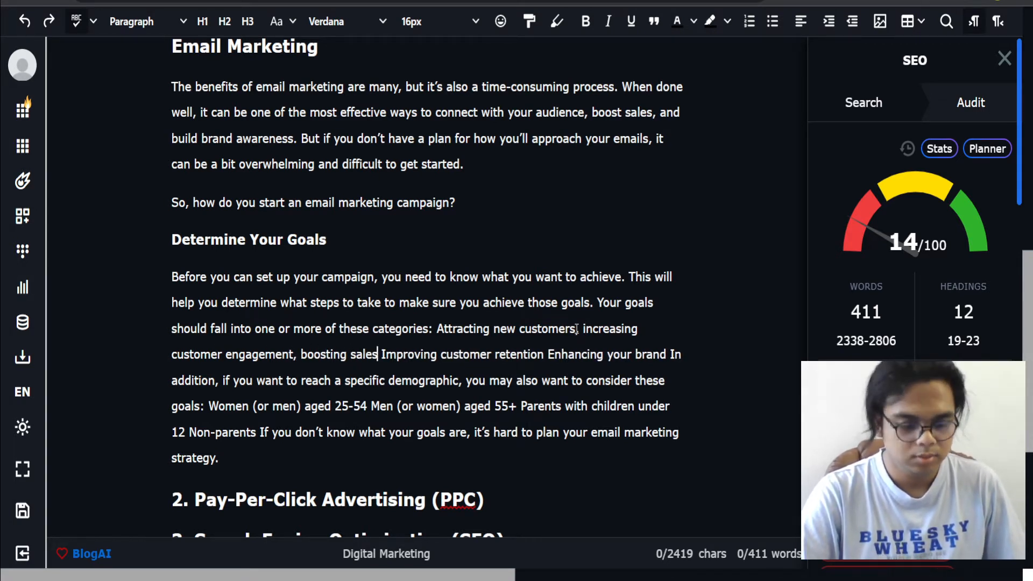
{"action": "type", "text": ","}
{"action": "key", "text": "Right"}
{"action": "key", "text": "Delete"}
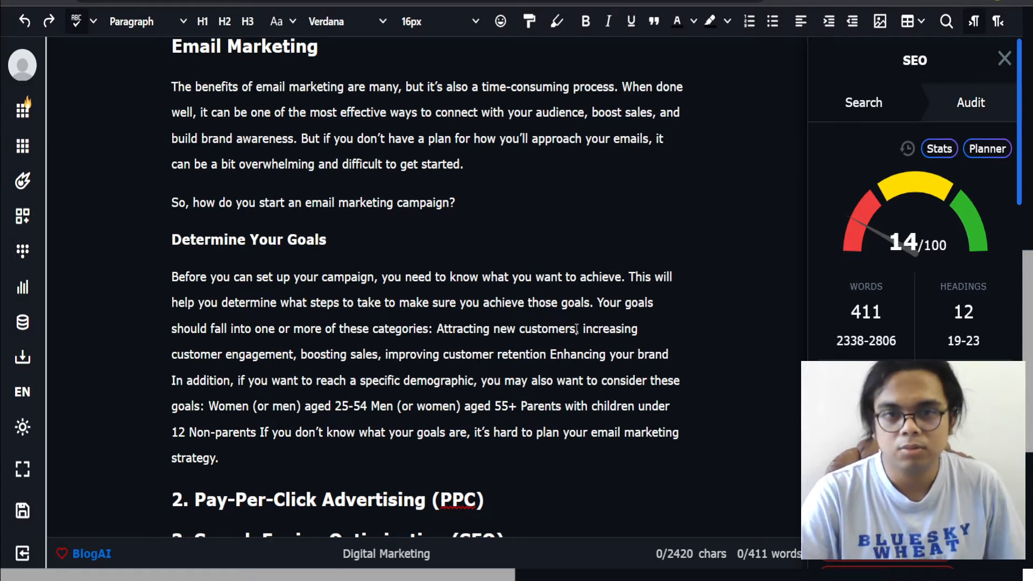
Step: Add a comma after 'improving customer retention', end the list with ', and many more.' and start a new paragraph at 'In addition'
{"action": "key", "text": "Right"}
{"action": "key", "text": "Right"}
{"action": "key", "text": "Right"}
{"action": "key", "text": "Right"}
{"action": "key", "text": "Right"}
{"action": "key", "text": "Right"}
{"action": "key", "text": "Right"}
{"action": "key", "text": "Right"}
{"action": "key", "text": "Right"}
{"action": "key", "text": "Right"}
{"action": "key", "text": "Right"}
{"action": "key", "text": "Right"}
{"action": "key", "text": "Right"}
{"action": "key", "text": "Right"}
{"action": "key", "text": "Right"}
{"action": "key", "text": "Right"}
{"action": "key", "text": "Right"}
{"action": "key", "text": "Right"}
{"action": "key", "text": "Right"}
{"action": "key", "text": "Right"}
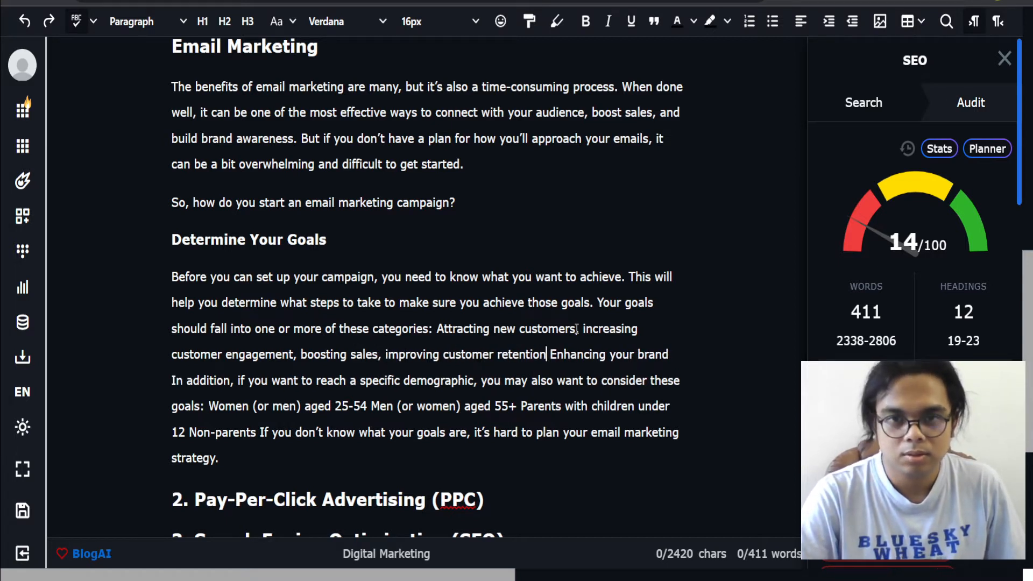
{"action": "type", "text": ","}
{"action": "key", "text": "Right"}
{"action": "type", "text": "e"}
{"action": "key", "text": "Delete"}
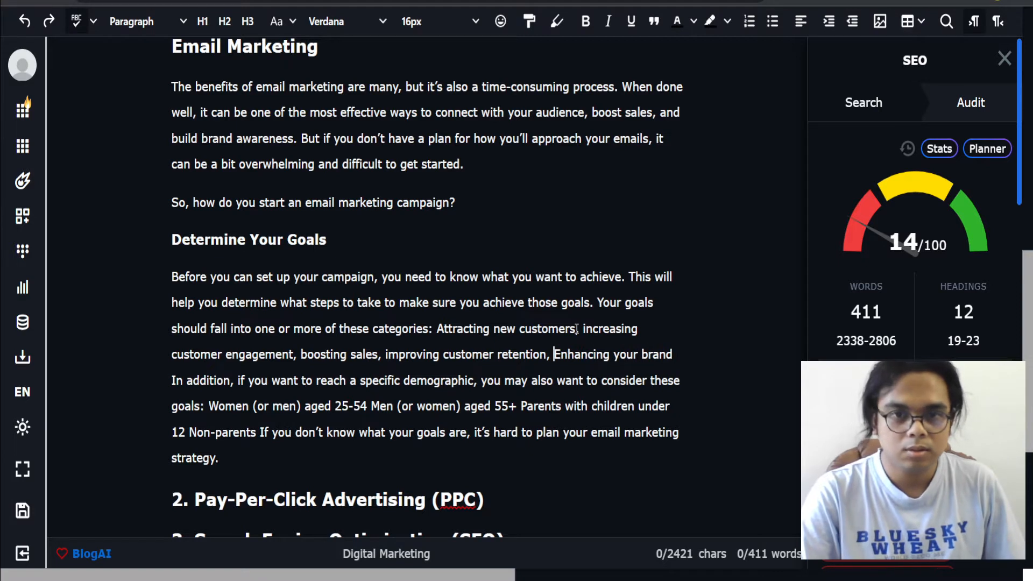
{"action": "key", "text": "Right"}
{"action": "key", "text": "Right"}
{"action": "key", "text": "Right"}
{"action": "key", "text": "Right"}
{"action": "key", "text": "Right"}
{"action": "key", "text": "Right"}
{"action": "key", "text": "Right"}
{"action": "key", "text": "Right"}
{"action": "key", "text": "Right"}
{"action": "key", "text": "Right"}
{"action": "key", "text": "Right"}
{"action": "key", "text": "Right"}
{"action": "key", "text": "Right"}
{"action": "key", "text": "Right"}
{"action": "key", "text": "Right"}
{"action": "key", "text": "Right"}
{"action": "key", "text": "Right"}
{"action": "key", "text": "Right"}
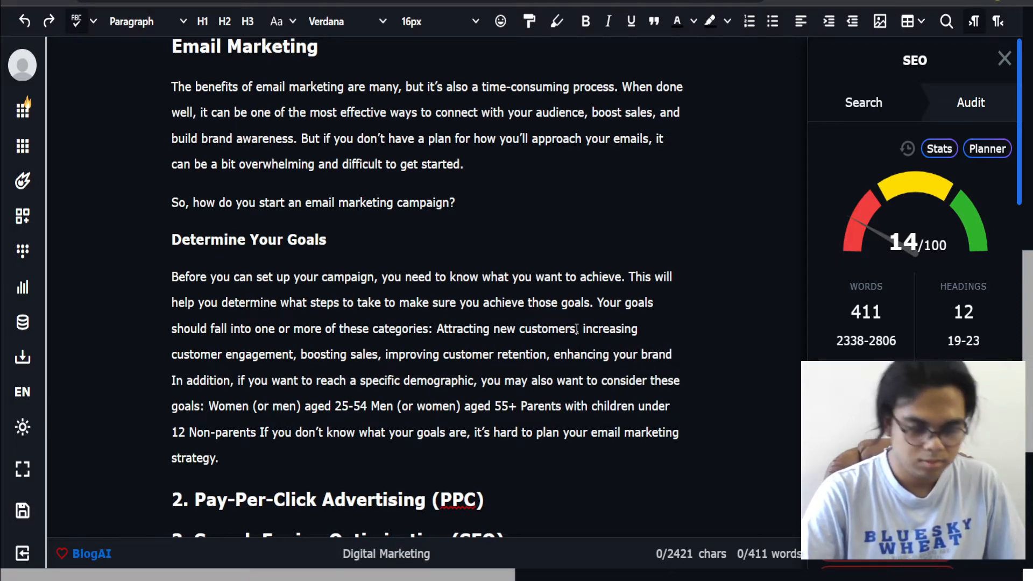
{"action": "type", "text": ", and many more."}
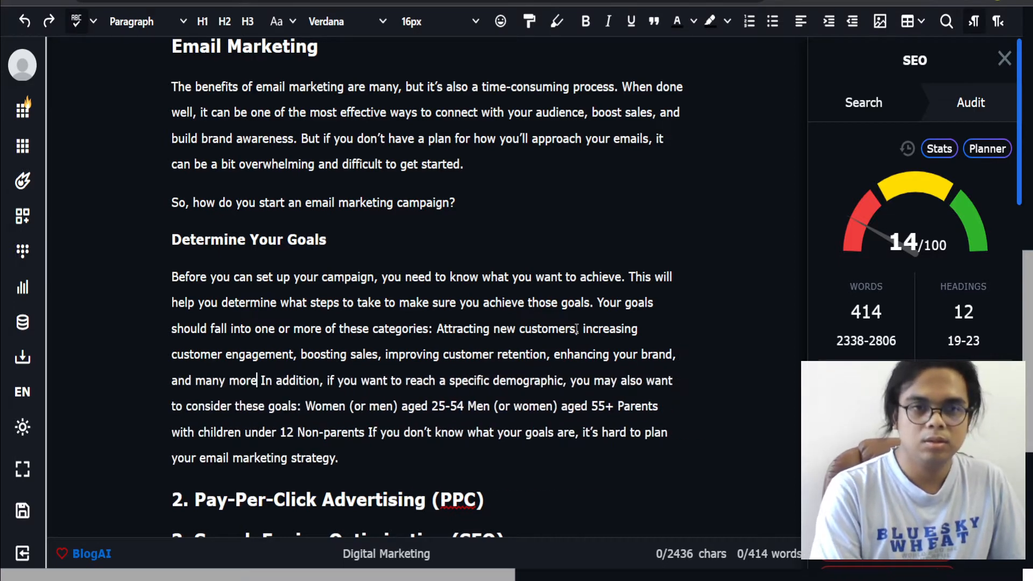
{"action": "key", "text": "Return"}
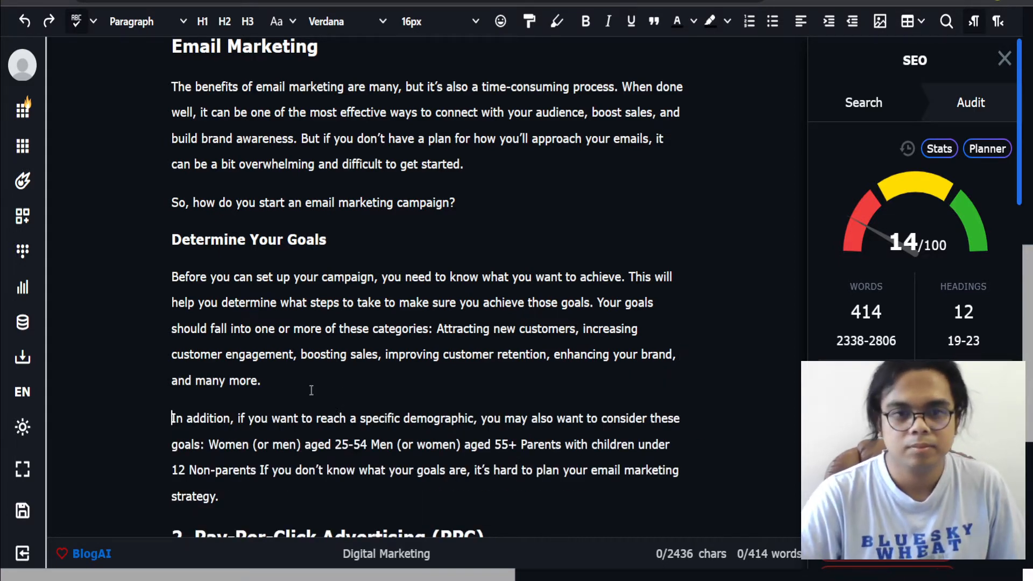
Step: Select the closing sentence of the 'In addition' paragraph and run Expand to generate a following paragraph
{"action": "scroll", "coordinate": [230, 464], "scroll_direction": "down", "scroll_amount": 3}
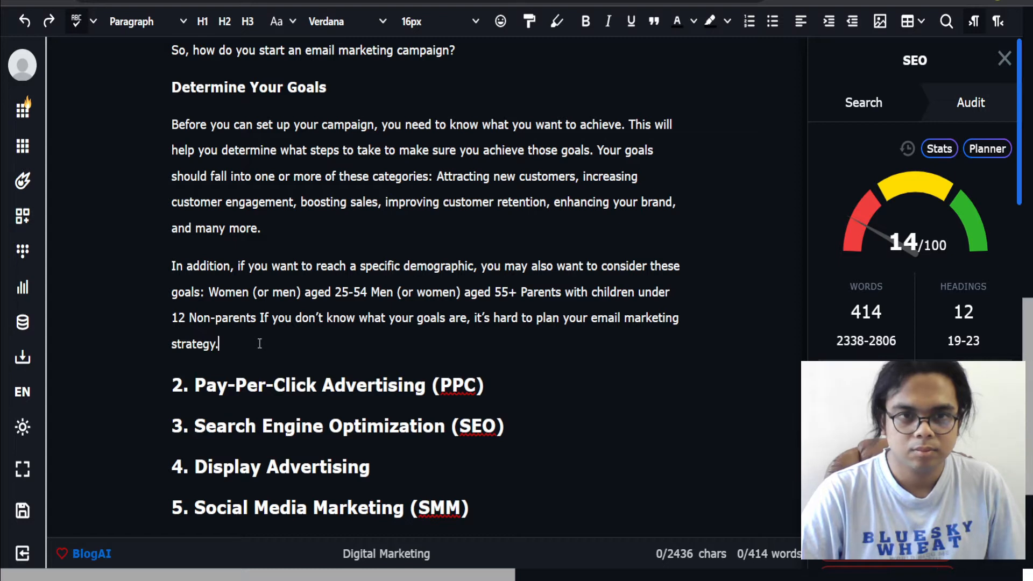
{"action": "left_click_drag", "start_coordinate": [260, 344], "coordinate": [474, 329]}
{"action": "key", "text": "ctrl+e"}
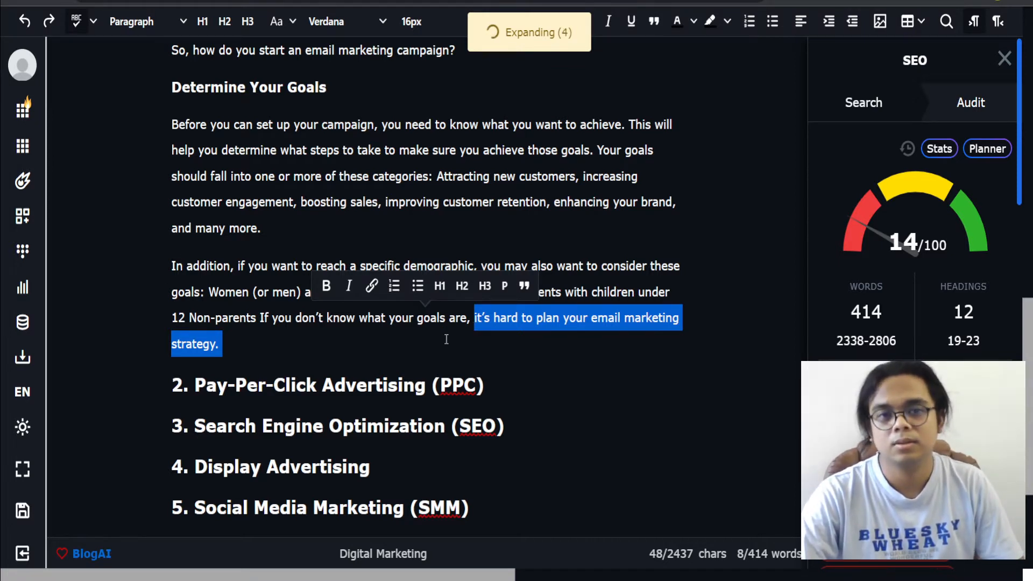
{"action": "key", "text": "Right"}
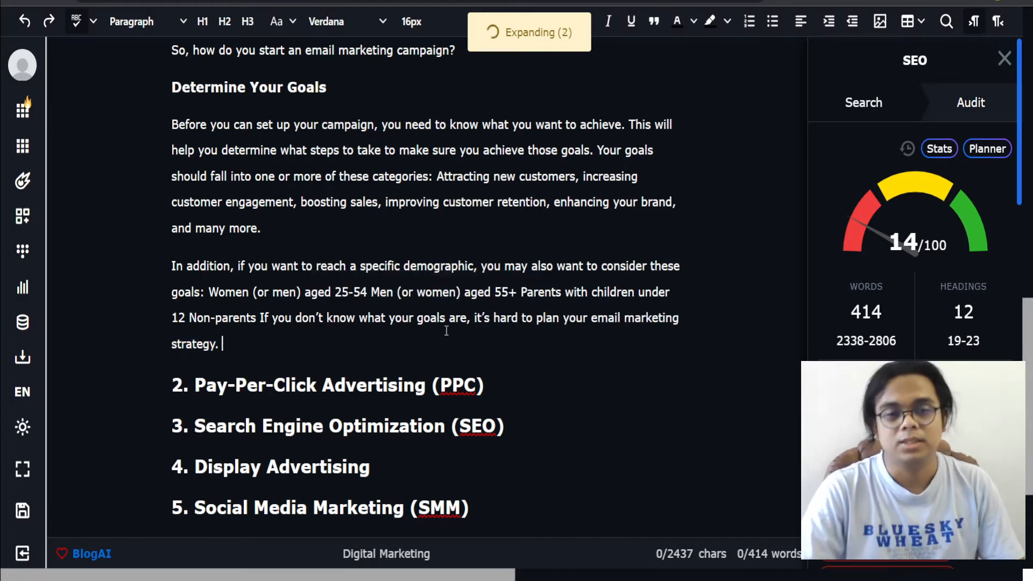
Step: Scroll through the Email Marketing section to review the newly generated paragraph
{"action": "scroll", "coordinate": [447, 331], "scroll_direction": "down", "scroll_amount": 4}
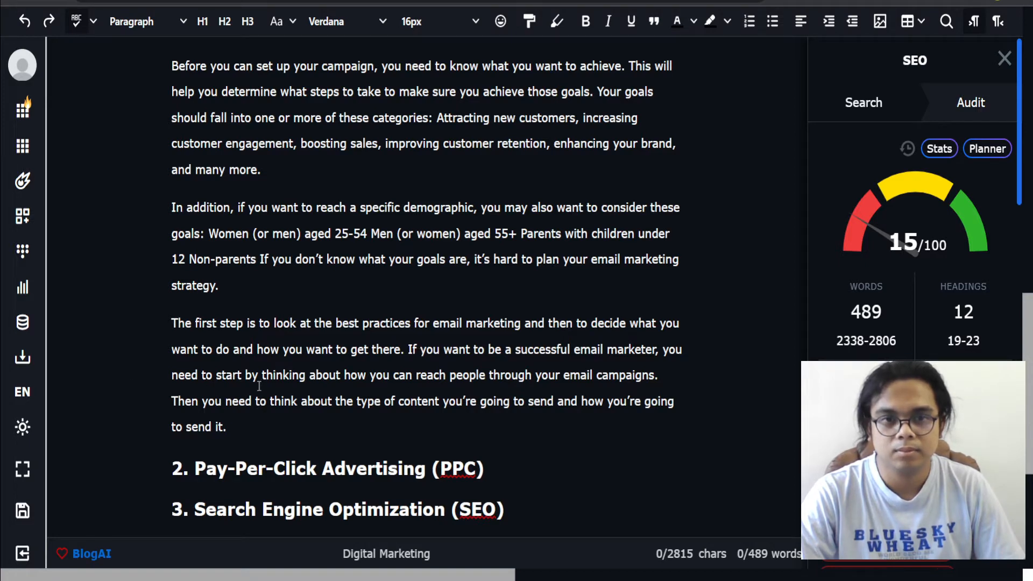
{"action": "scroll", "coordinate": [250, 367], "scroll_direction": "down", "scroll_amount": 1}
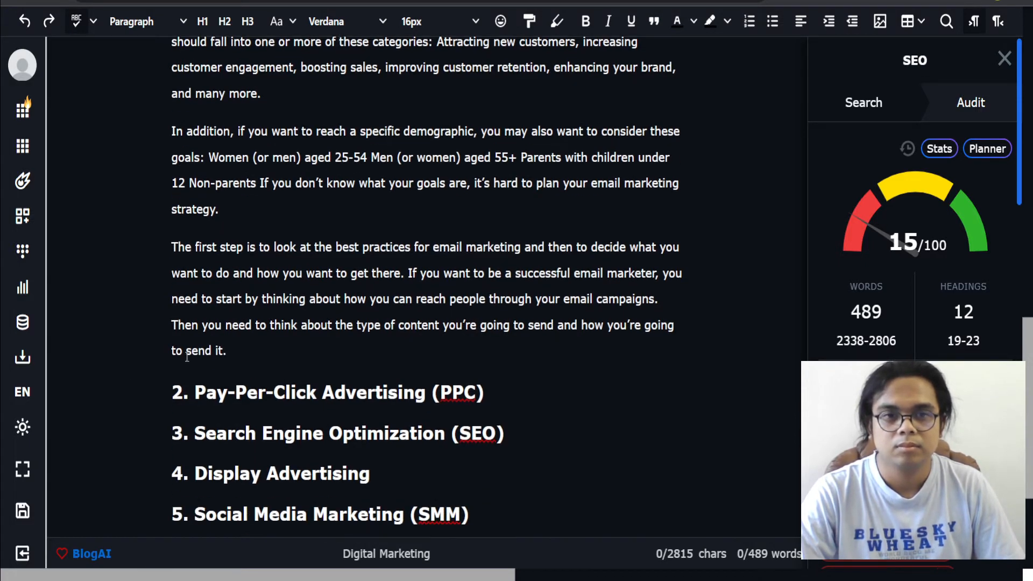
{"action": "scroll", "coordinate": [250, 347], "scroll_direction": "down", "scroll_amount": 1}
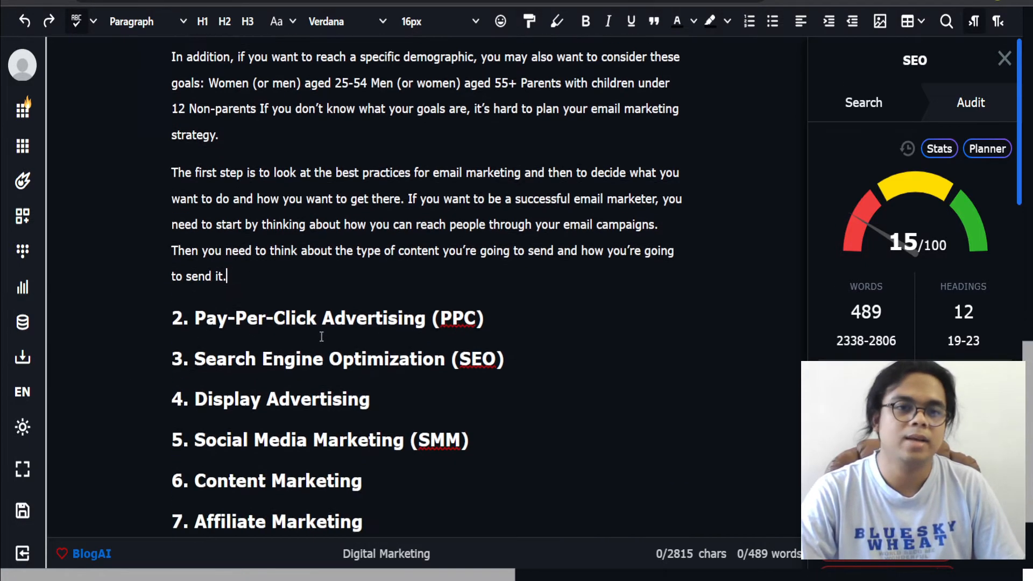
{"action": "scroll", "coordinate": [334, 318], "scroll_direction": "up", "scroll_amount": 2}
{"action": "scroll", "coordinate": [336, 315], "scroll_direction": "up", "scroll_amount": 3}
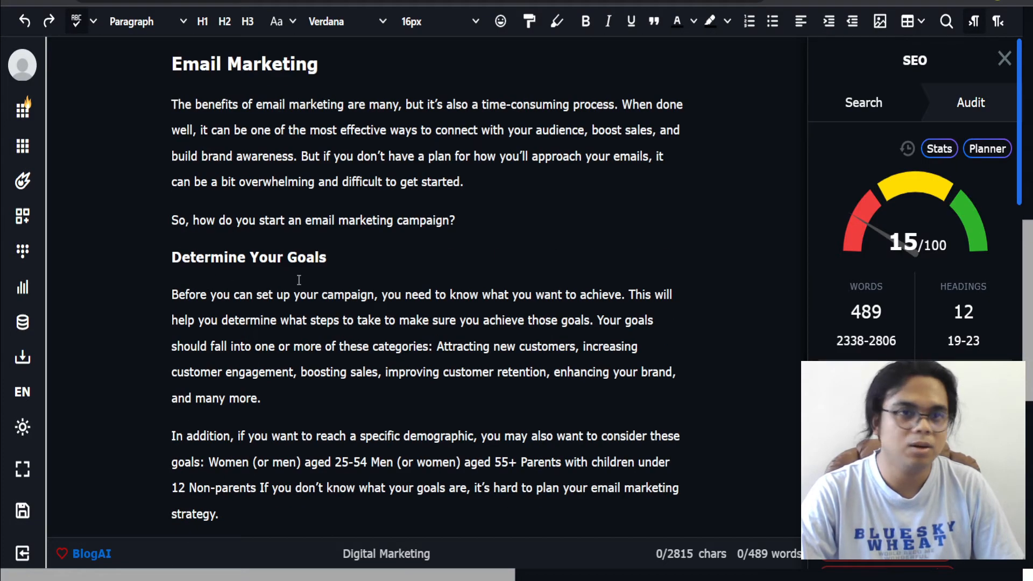
{"action": "scroll", "coordinate": [295, 286], "scroll_direction": "up", "scroll_amount": 2}
{"action": "scroll", "coordinate": [161, 178], "scroll_direction": "down", "scroll_amount": 3}
{"action": "scroll", "coordinate": [230, 355], "scroll_direction": "down", "scroll_amount": 4}
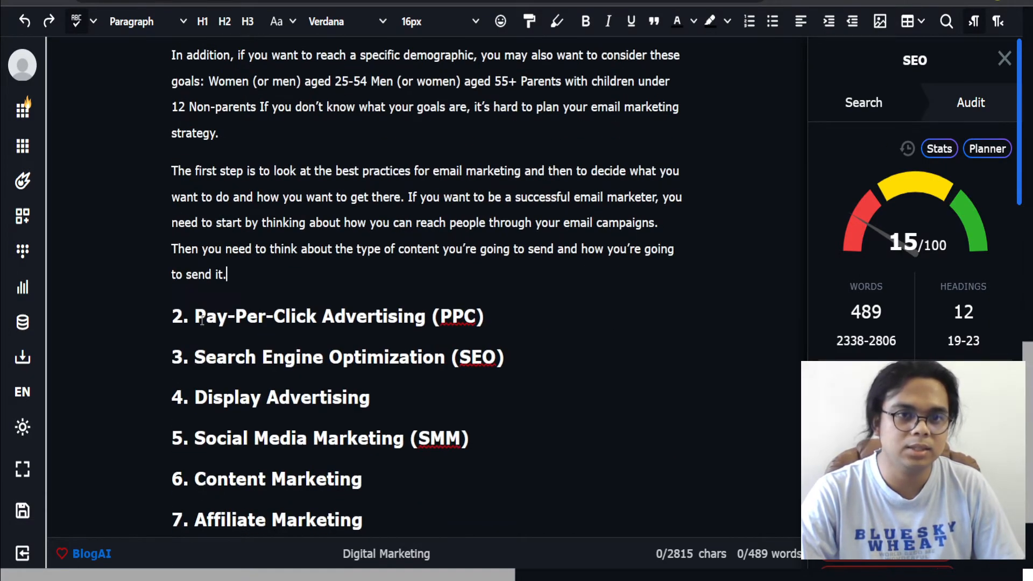
Step: Remove the '2. ' number from the Pay-Per-Click Advertising (PPC) heading and expand the heading into a paragraph
{"action": "left_click_drag", "start_coordinate": [195, 318], "coordinate": [124, 323]}
{"action": "key", "text": "BackSpace"}
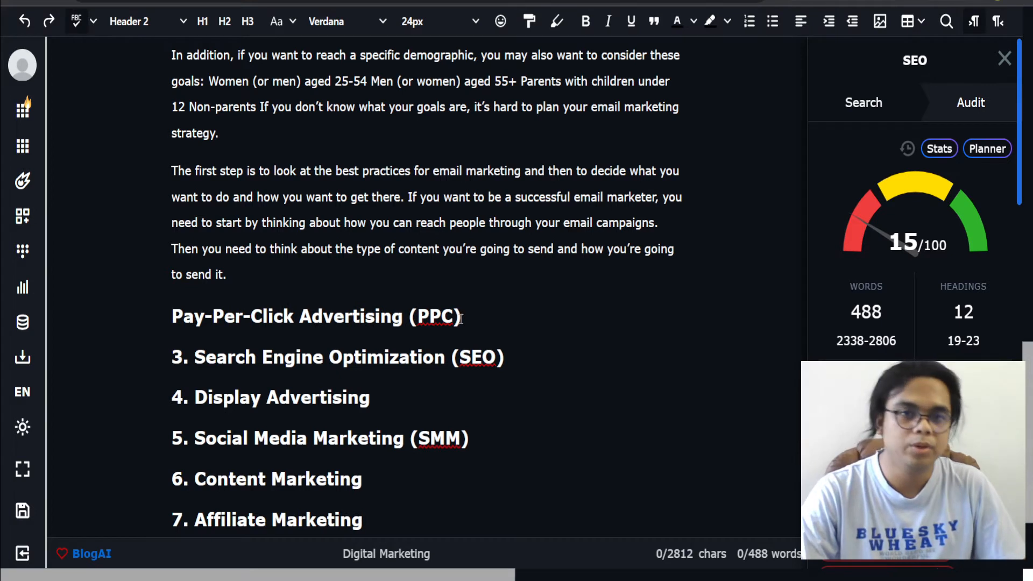
{"action": "left_click_drag", "start_coordinate": [459, 319], "coordinate": [99, 318]}
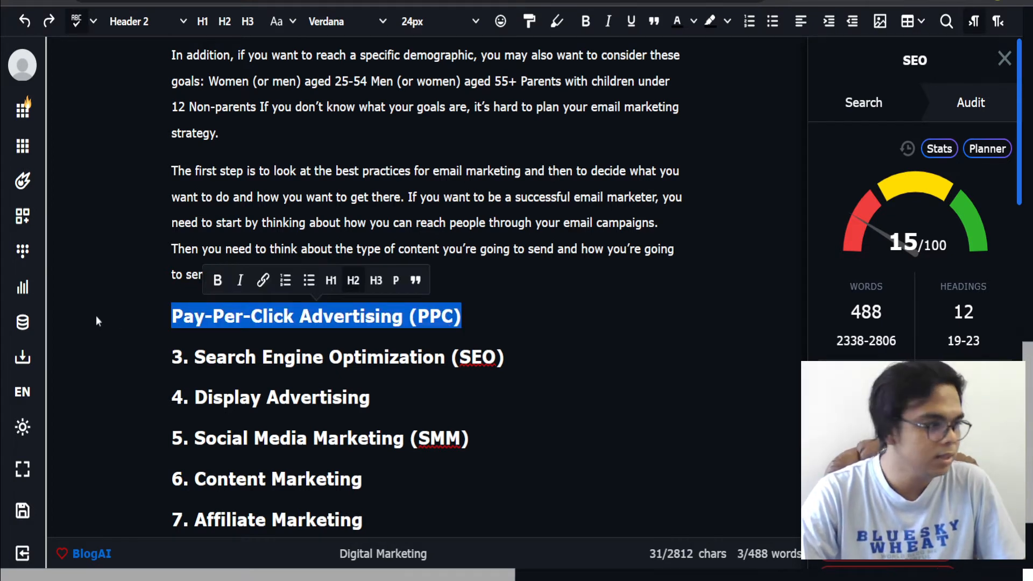
{"action": "right_click", "coordinate": [438, 321]}
{"action": "left_click", "coordinate": [479, 68]}
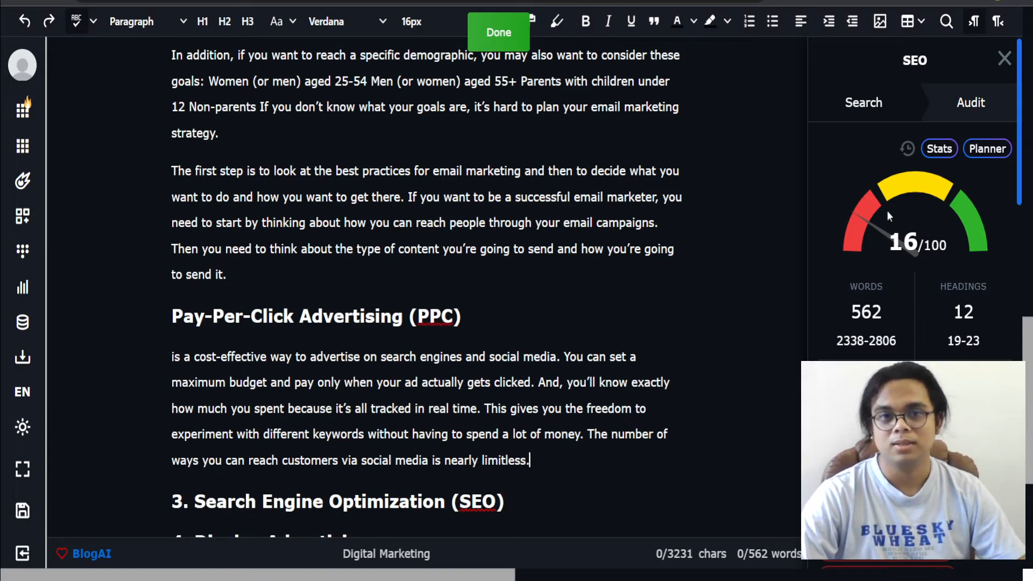
Step: Start the generated paragraph under the PPC heading with the word 'PPC'
{"action": "left_click", "coordinate": [173, 357]}
{"action": "type", "text": "PPC"}
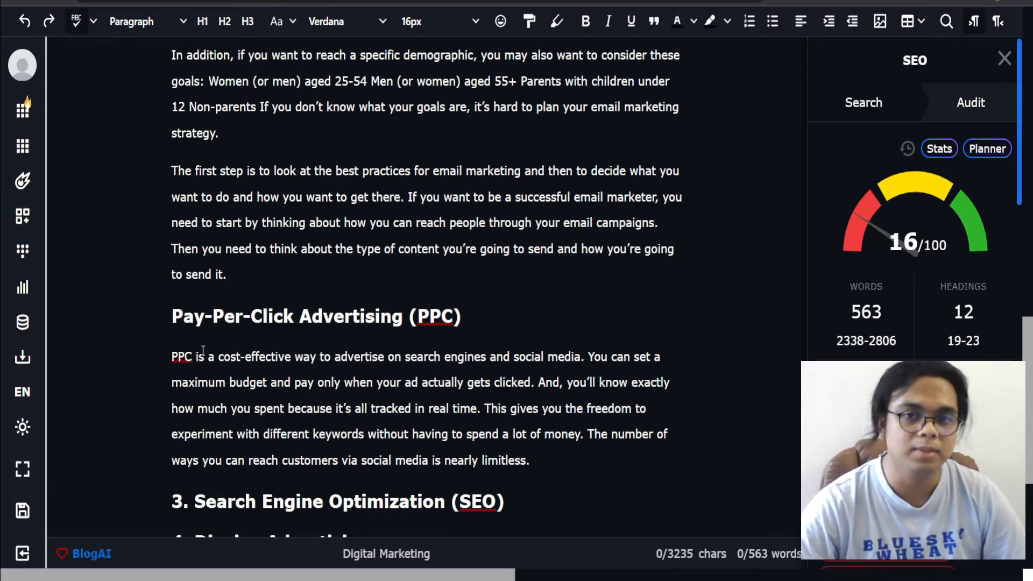
Step: Remove the '3. ' number from the Search Engine Optimization (SEO) heading
{"action": "scroll", "coordinate": [203, 350], "scroll_direction": "down", "scroll_amount": 1}
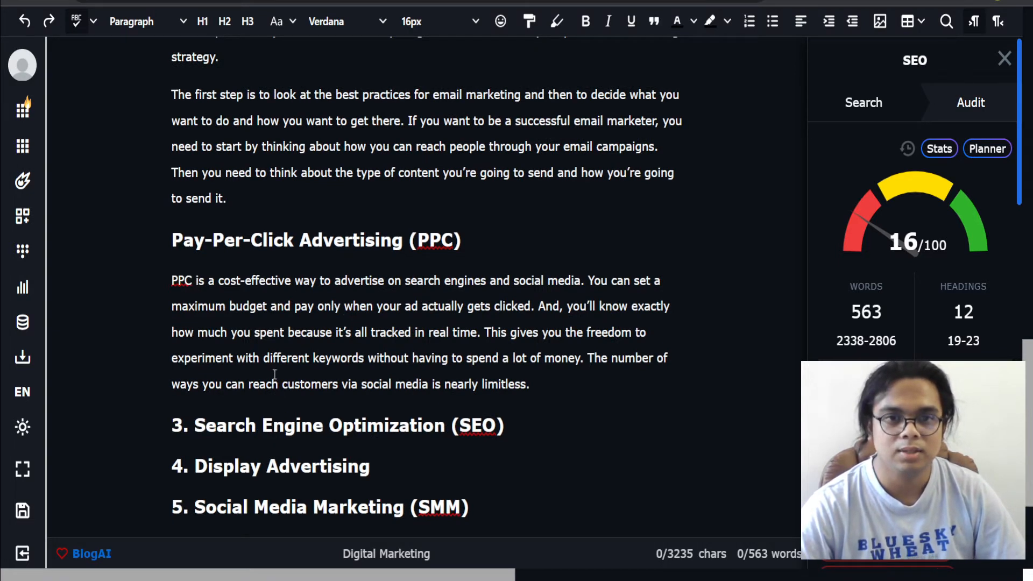
{"action": "left_click", "coordinate": [553, 387]}
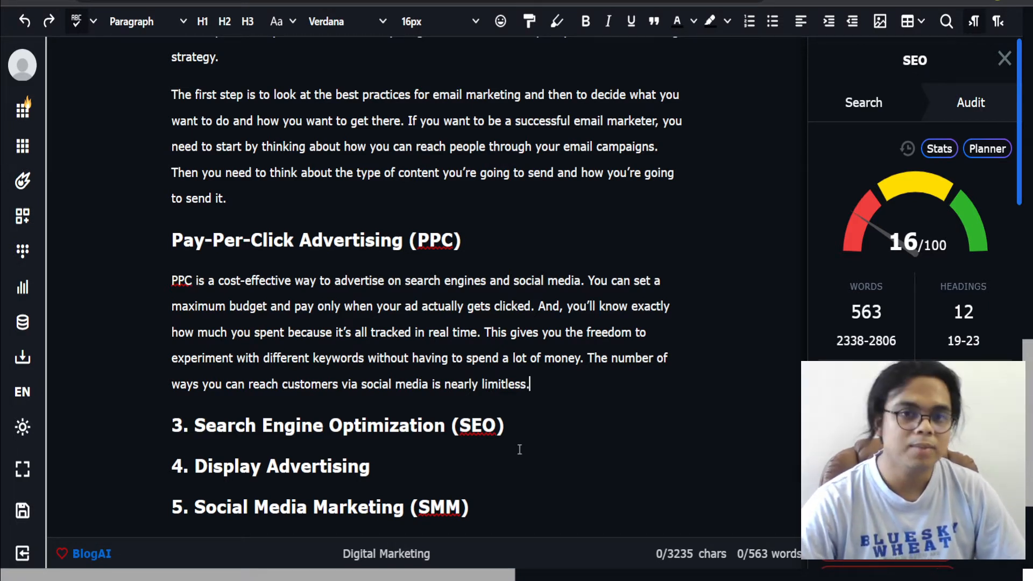
{"action": "left_click", "coordinate": [192, 431]}
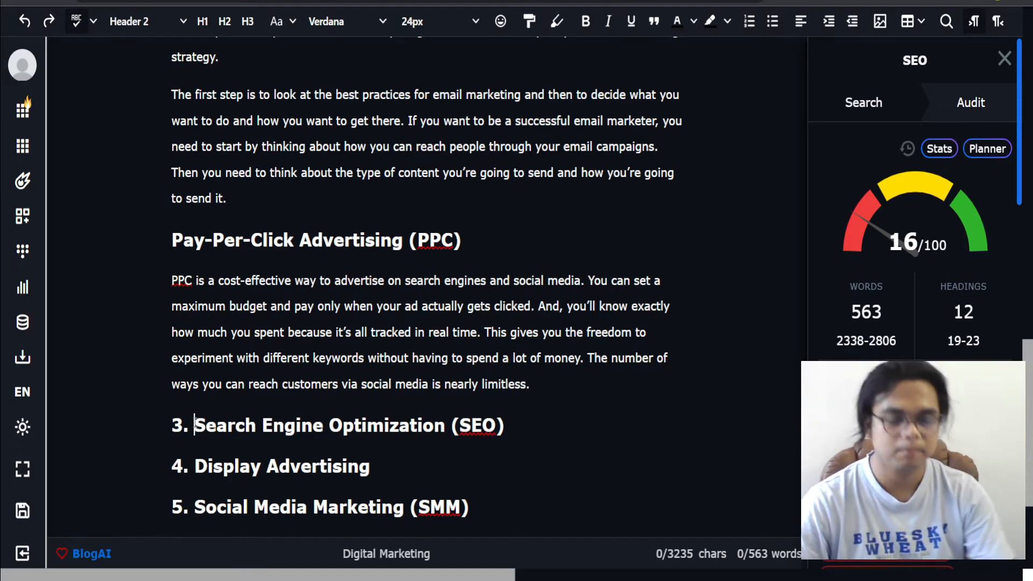
{"action": "key", "text": "BackSpace"}
{"action": "key", "text": "BackSpace"}
{"action": "key", "text": "BackSpace"}
Step: Expand the Search Engine Optimization (SEO) heading into a paragraph and start that paragraph with 'SEO'
{"action": "scroll", "coordinate": [508, 285], "scroll_direction": "down", "scroll_amount": 3}
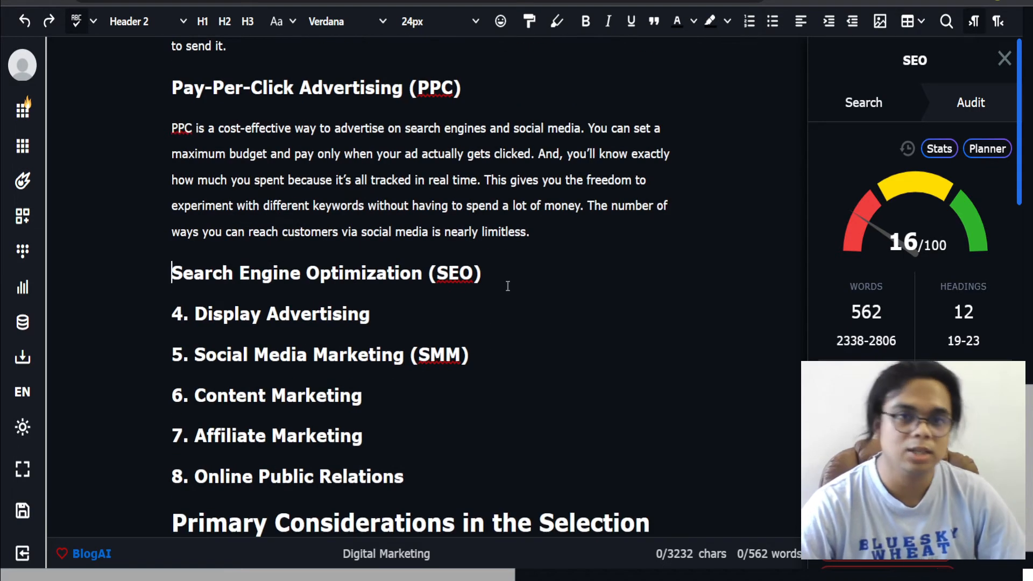
{"action": "left_click_drag", "start_coordinate": [504, 282], "coordinate": [157, 275]}
{"action": "key", "text": "ctrl+e"}
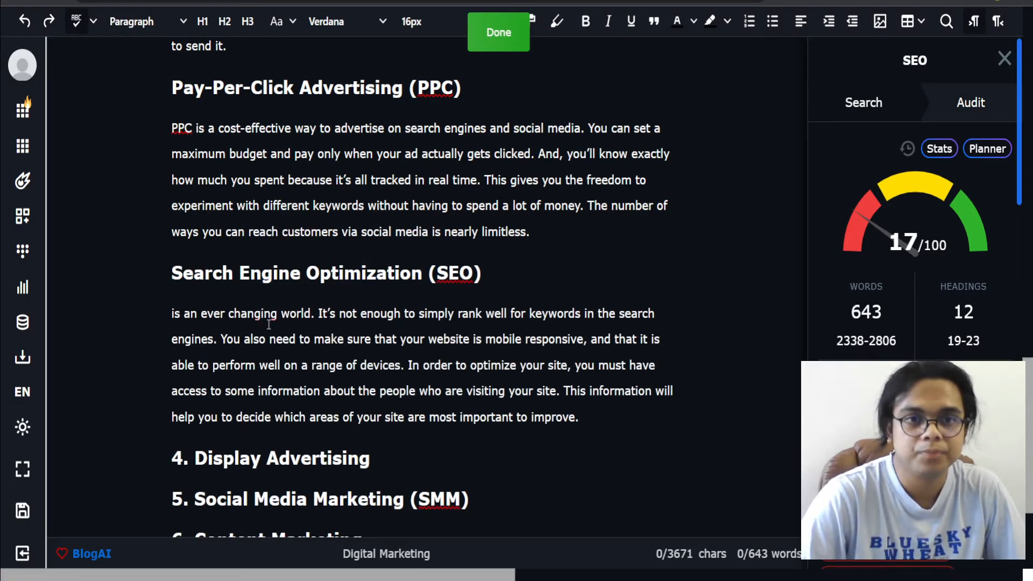
{"action": "left_click", "coordinate": [174, 314]}
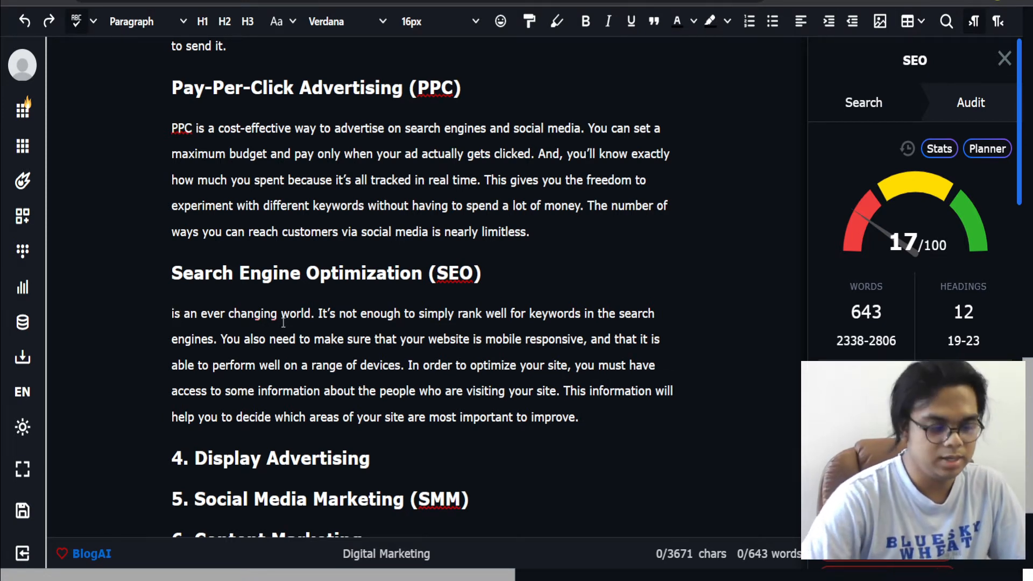
{"action": "type", "text": "SEO"}
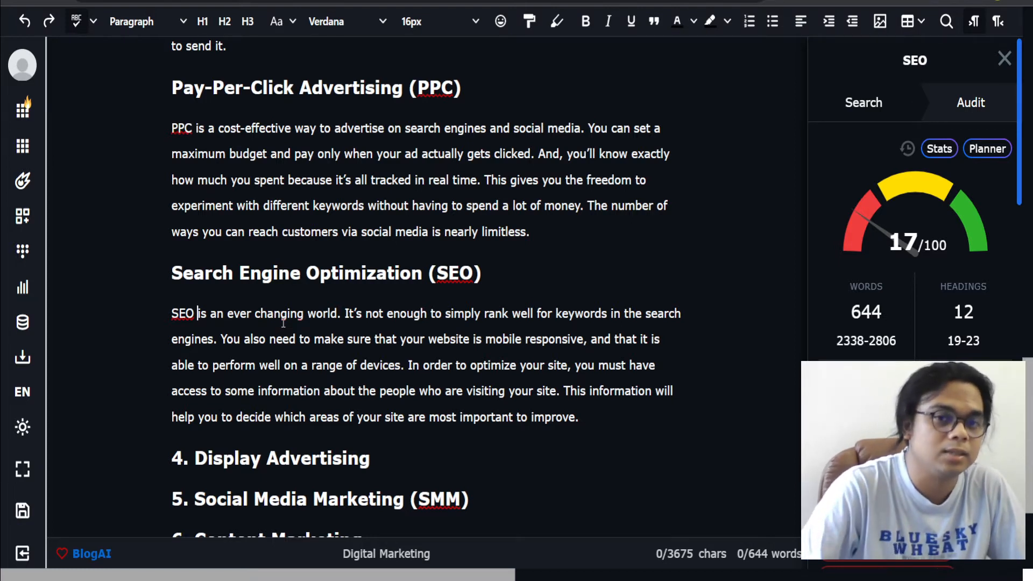
Step: Add a new paragraph below the SEO paragraph: 'There are lots of approach when it comes to SEO, and there are hundreds of SEO signals that you should consider.'
{"action": "left_click", "coordinate": [500, 361]}
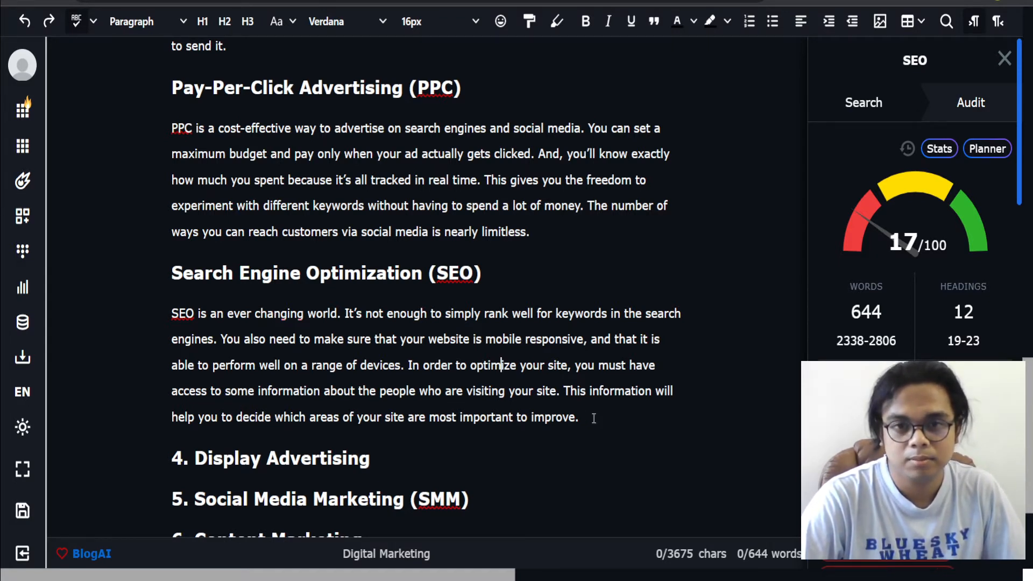
{"action": "key", "text": "Return"}
{"action": "type", "text": "There are lot"}
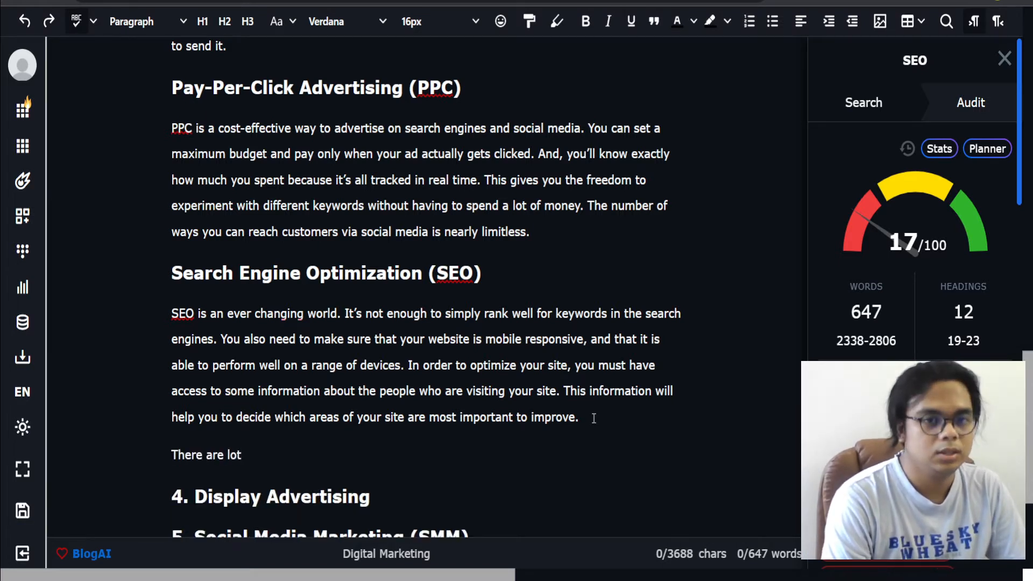
{"action": "type", "text": "s of approach "}
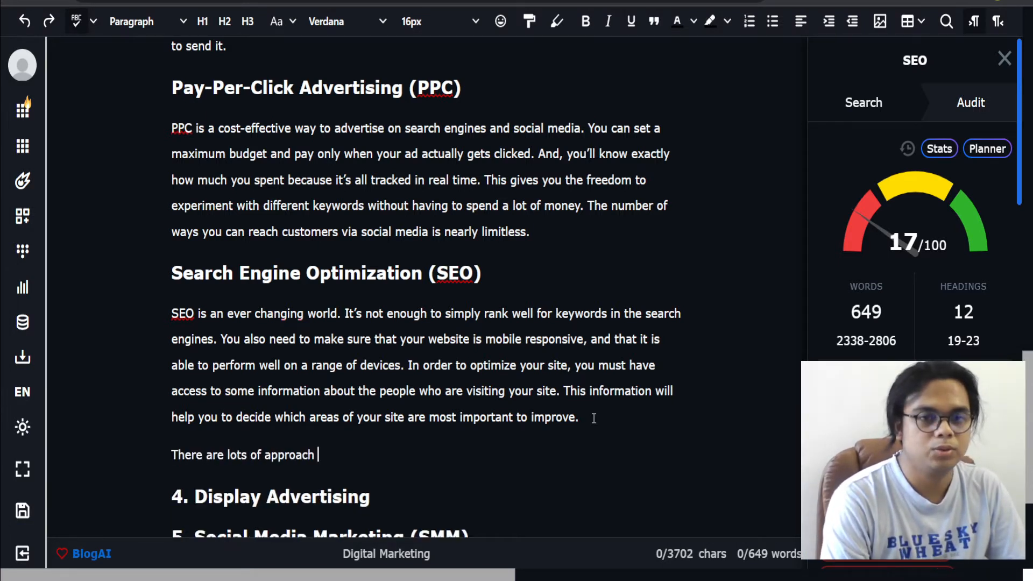
{"action": "type", "text": "when it comes to S"}
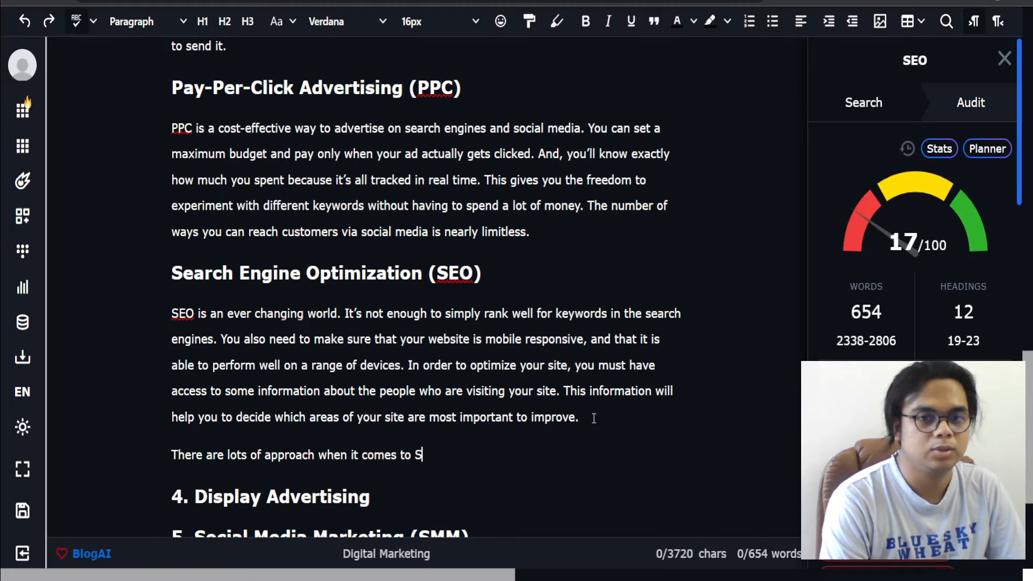
{"action": "type", "text": "EO, and there are "}
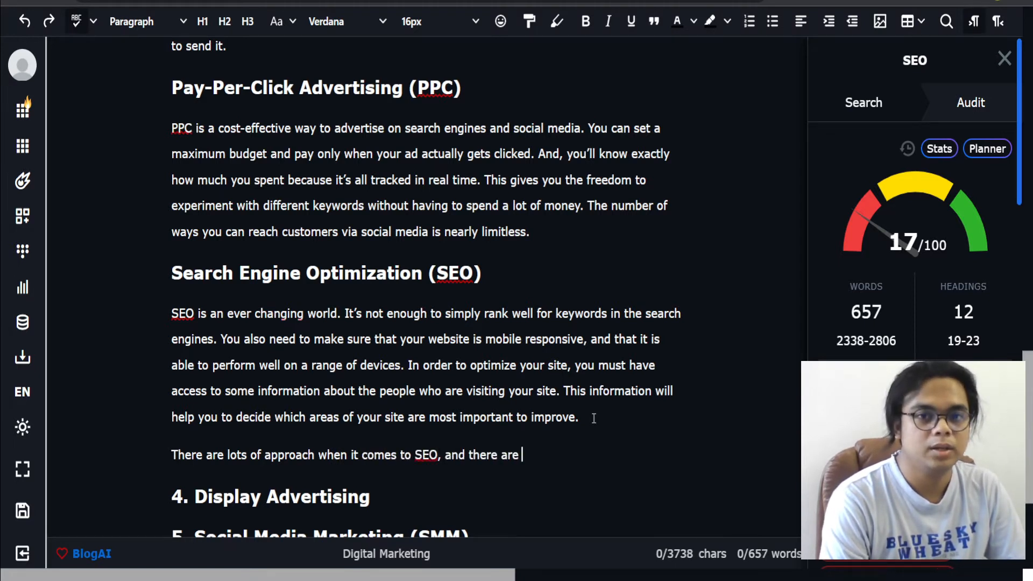
{"action": "type", "text": "hundreds of "}
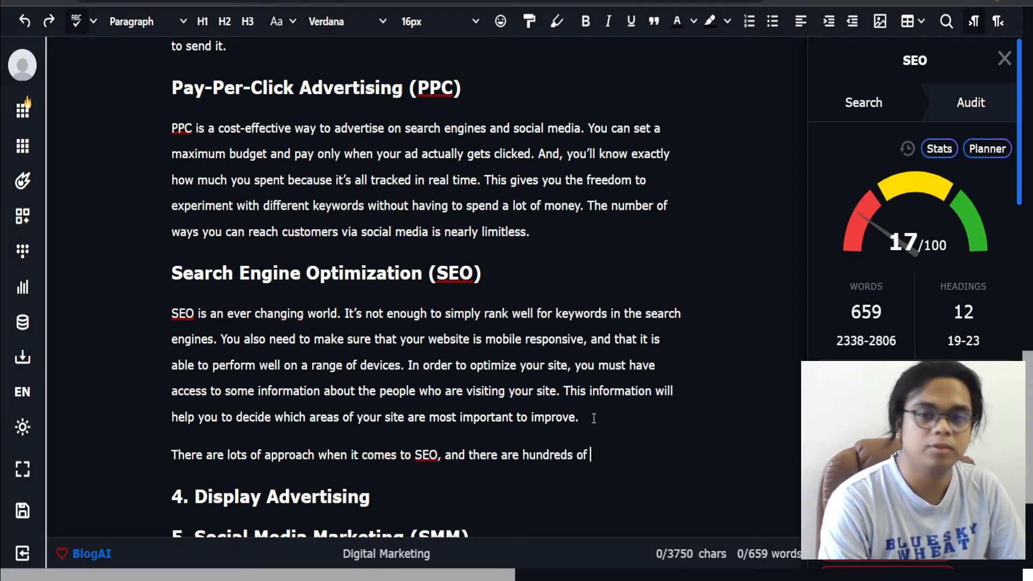
{"action": "type", "text": "SEO signals"}
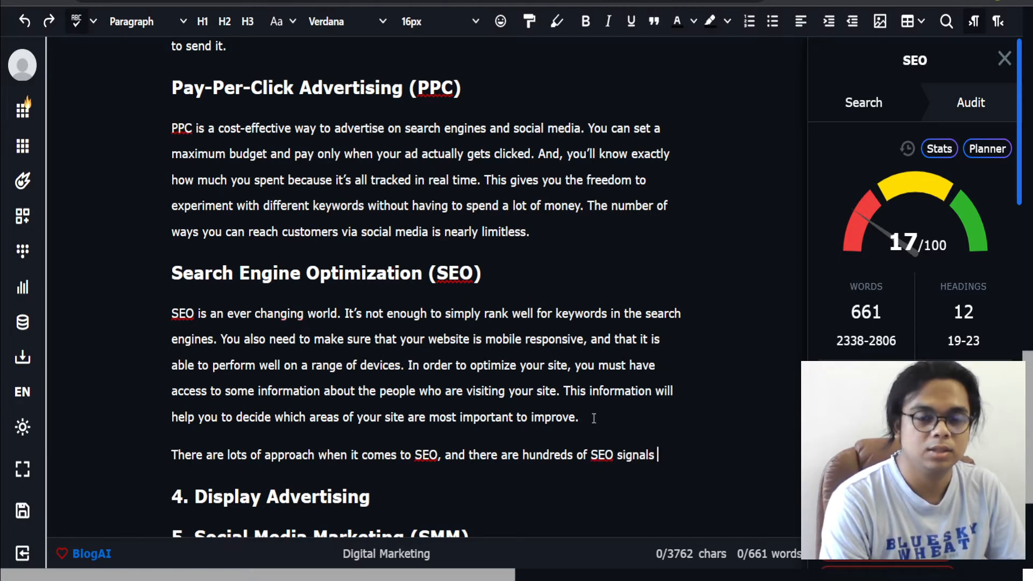
{"action": "type", "text": " that you should consid"}
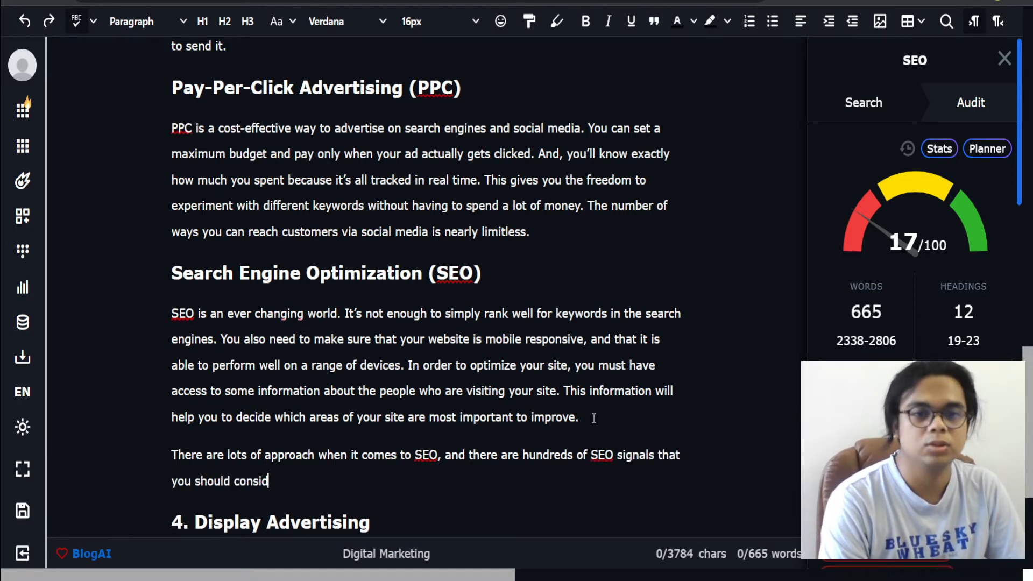
{"action": "type", "text": "er. "}
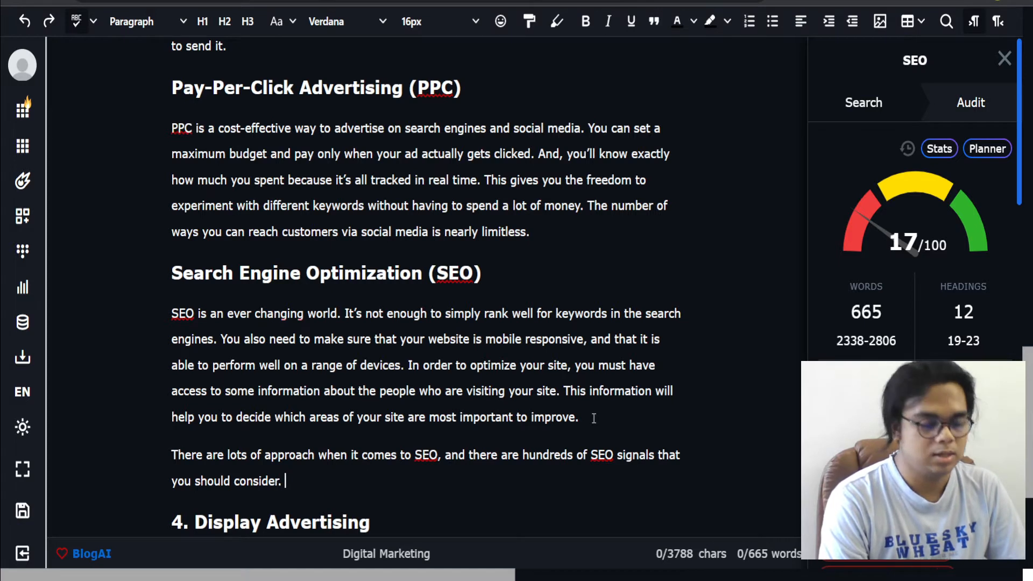
{"action": "type", "text": "I would recomm"}
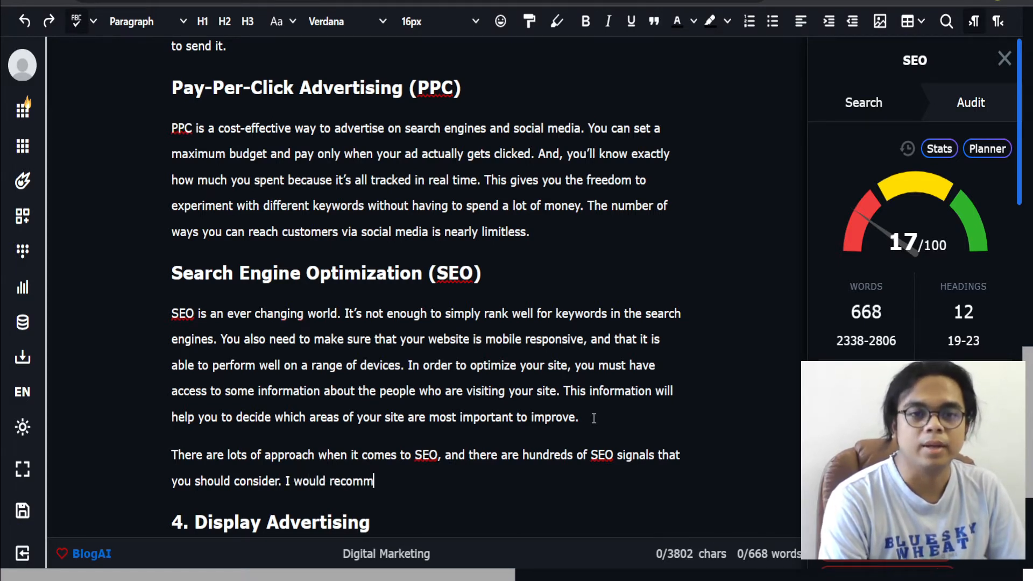
{"action": "type", "text": "end to check the"}
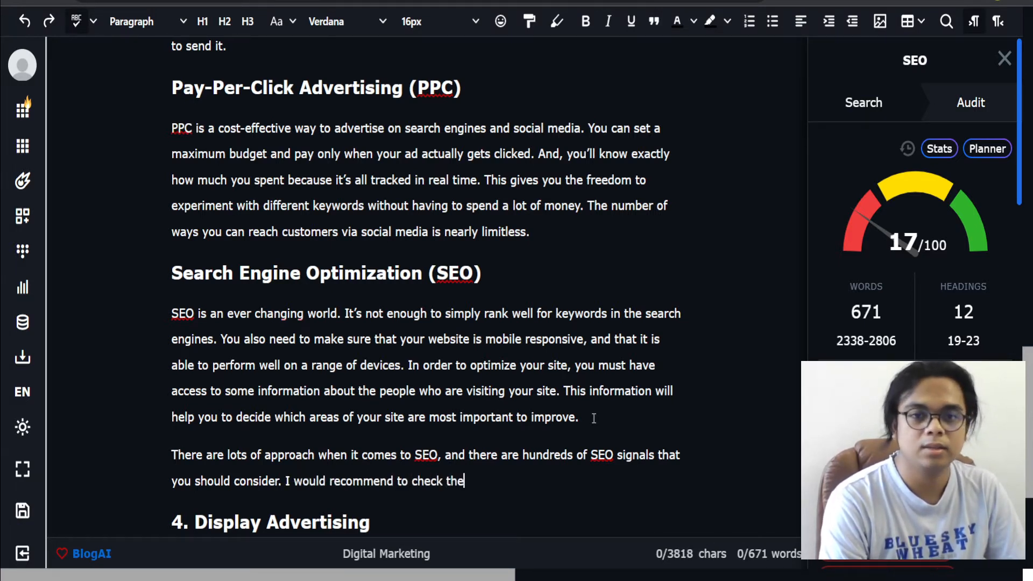
{"action": "type", "text": " Google's docu"}
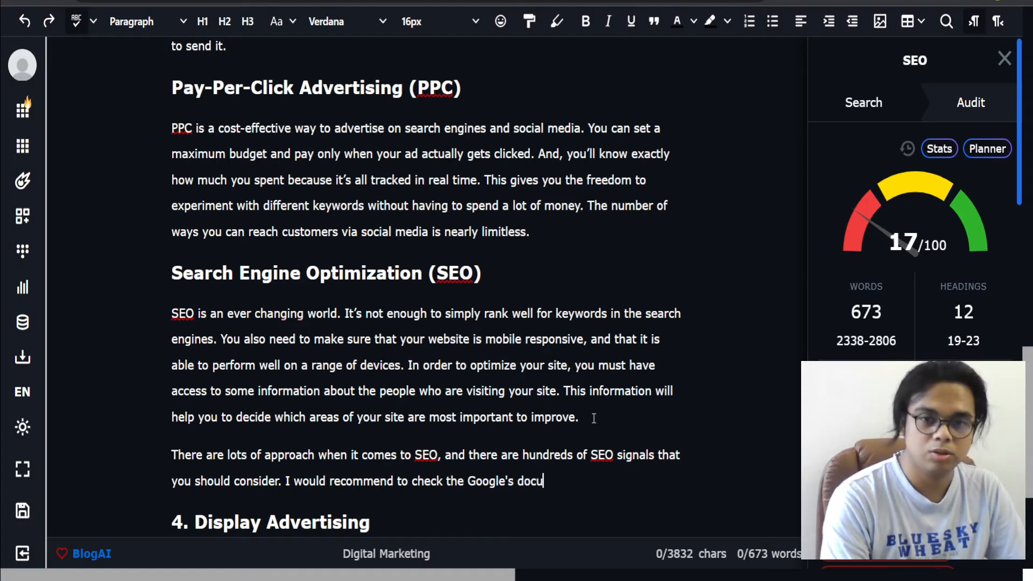
{"action": "type", "text": "mentation first"}
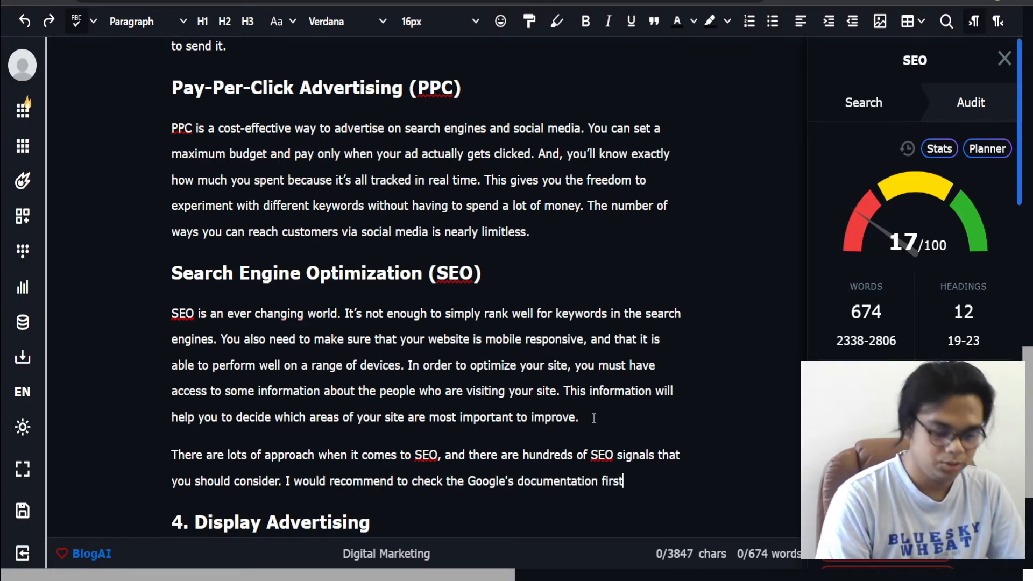
{"action": "type", "text": ", because everytyhin"}
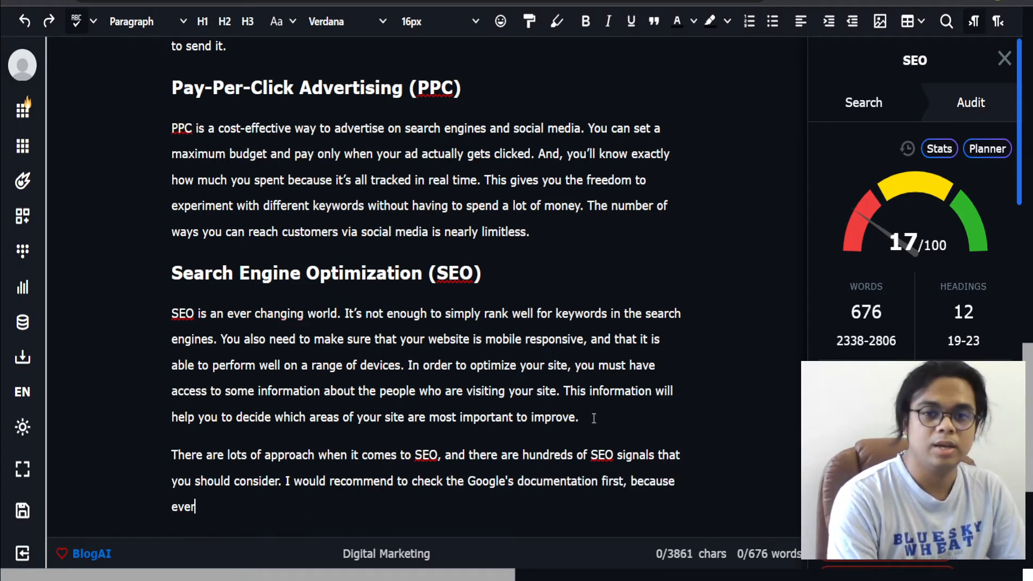
Step: Continue that paragraph with 'I would recommend to check the Google's documentation first, because everything you would need in SEO, initially, are there.'
{"action": "key", "text": "BackSpace"}
{"action": "key", "text": "BackSpace"}
{"action": "key", "text": "BackSpace"}
{"action": "key", "text": "BackSpace"}
{"action": "type", "text": "hing you"}
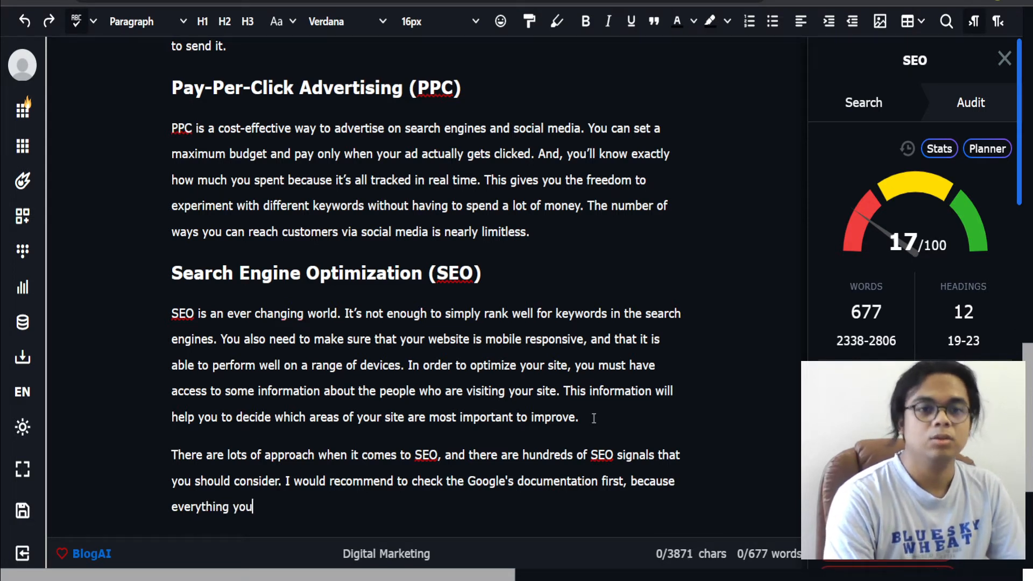
{"action": "type", "text": " would need in SEO,"}
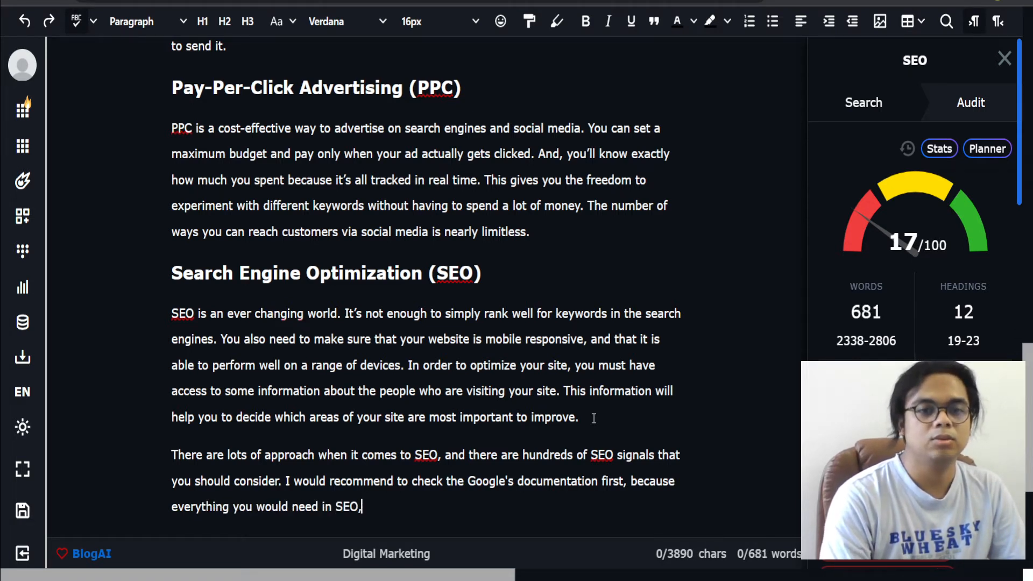
{"action": "type", "text": " initially, are there."}
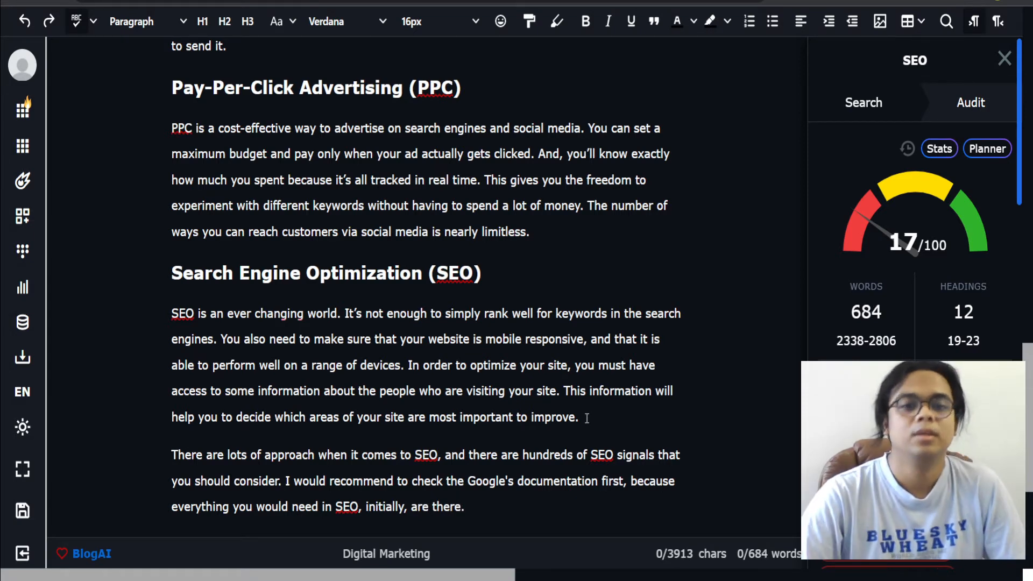
Step: Expand the new SEO paragraph with AI text expansion
{"action": "scroll", "coordinate": [594, 418], "scroll_direction": "down", "scroll_amount": 3}
{"action": "left_click_drag", "start_coordinate": [468, 354], "coordinate": [82, 318]}
{"action": "key", "text": "ctrl+e"}
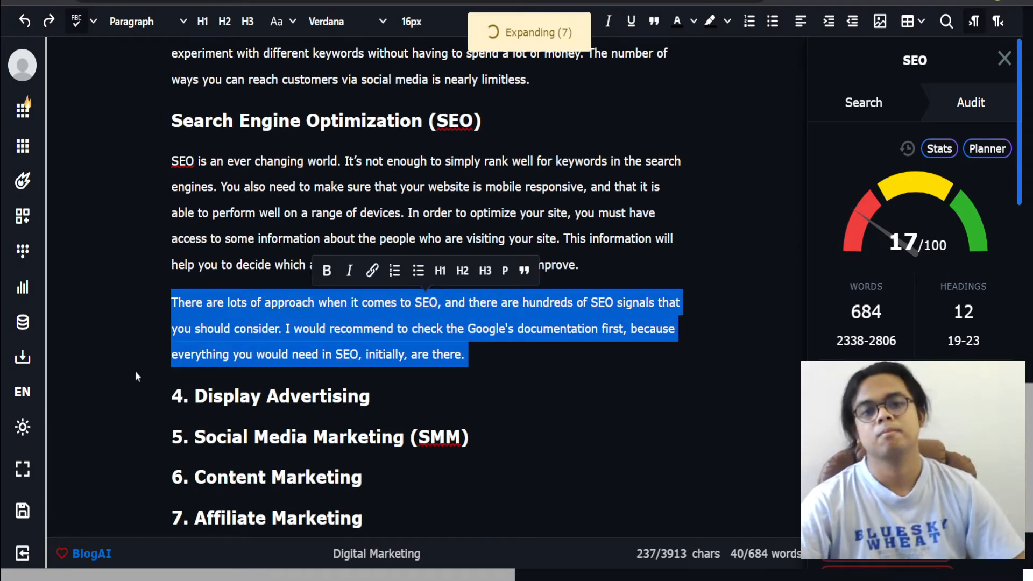
{"action": "scroll", "coordinate": [135, 358], "scroll_direction": "down", "scroll_amount": 2}
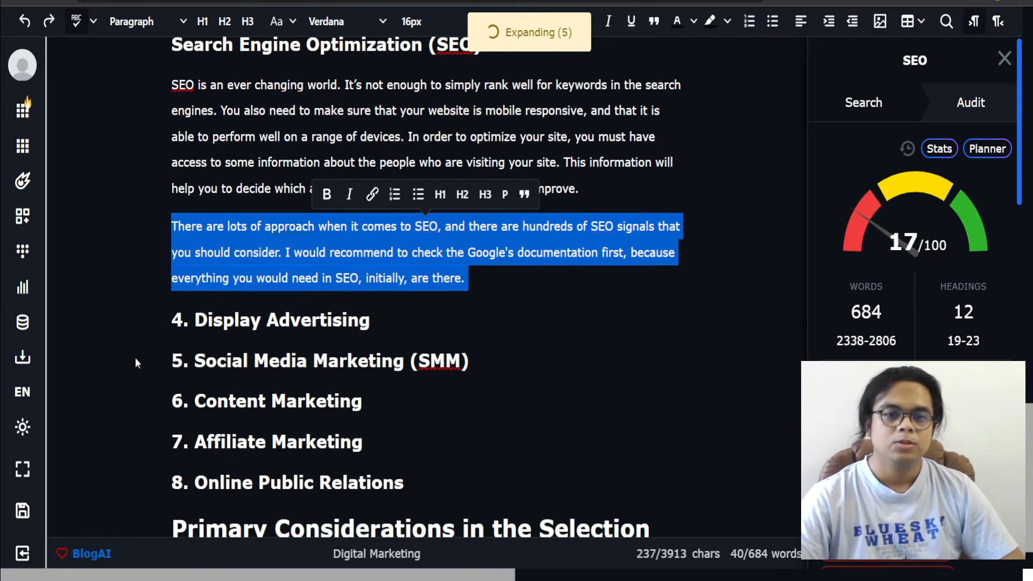
{"action": "scroll", "coordinate": [135, 357], "scroll_direction": "down", "scroll_amount": 1}
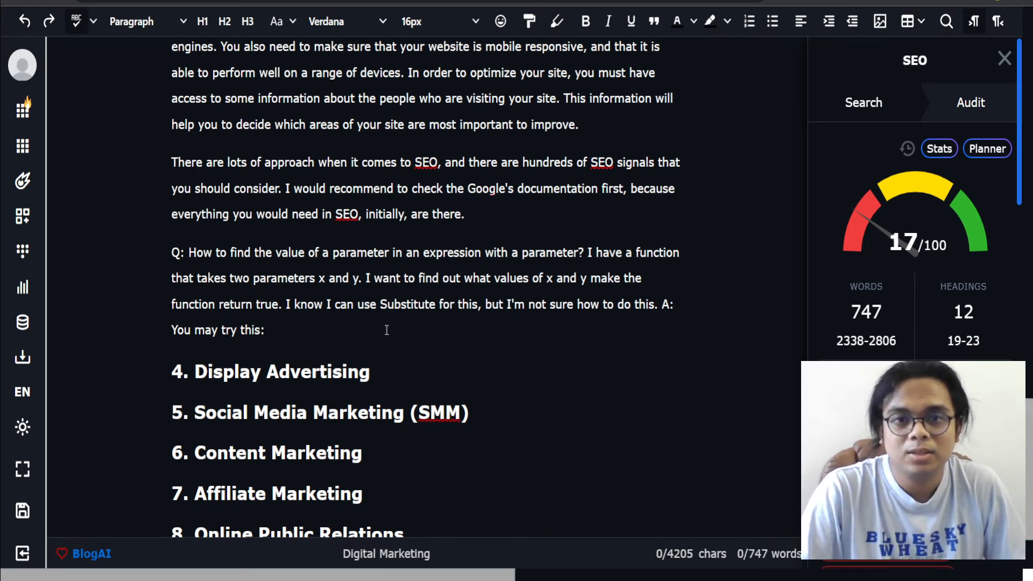
Step: Delete the generated question-and-answer text below the new SEO paragraph
{"action": "left_click_drag", "start_coordinate": [376, 325], "coordinate": [170, 247]}
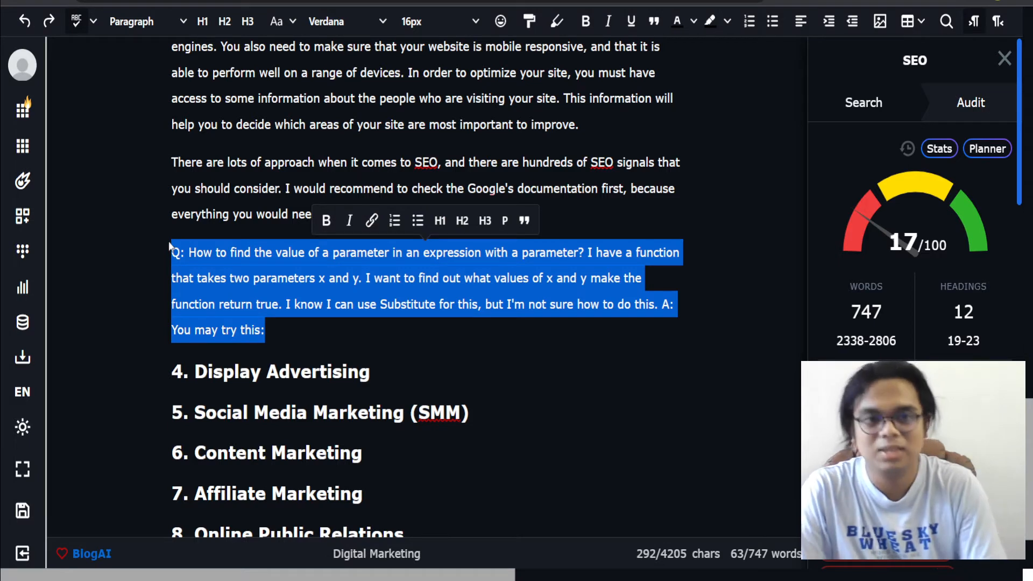
{"action": "key", "text": "BackSpace"}
{"action": "key", "text": "BackSpace"}
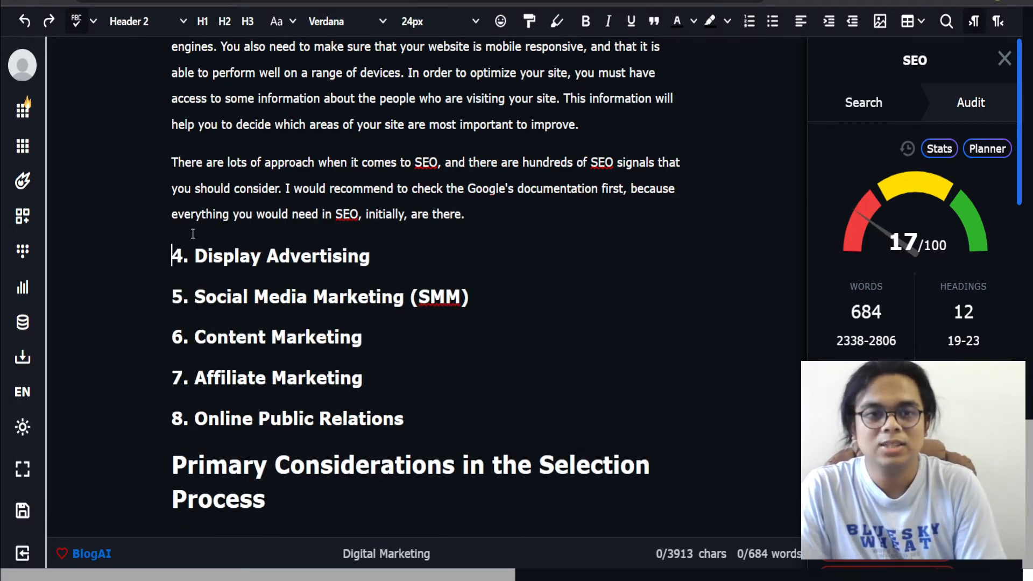
Step: Remove the '4. ' number from the Display Advertising heading and expand the heading into a paragraph
{"action": "scroll", "coordinate": [326, 261], "scroll_direction": "up", "scroll_amount": 5}
{"action": "scroll", "coordinate": [326, 261], "scroll_direction": "down", "scroll_amount": 5}
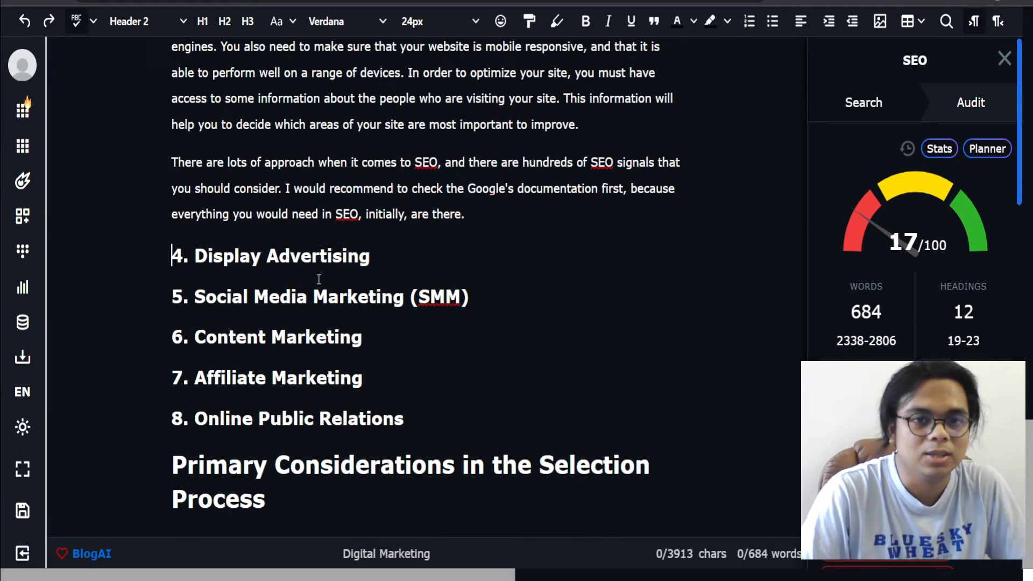
{"action": "left_click_drag", "start_coordinate": [194, 258], "coordinate": [139, 259]}
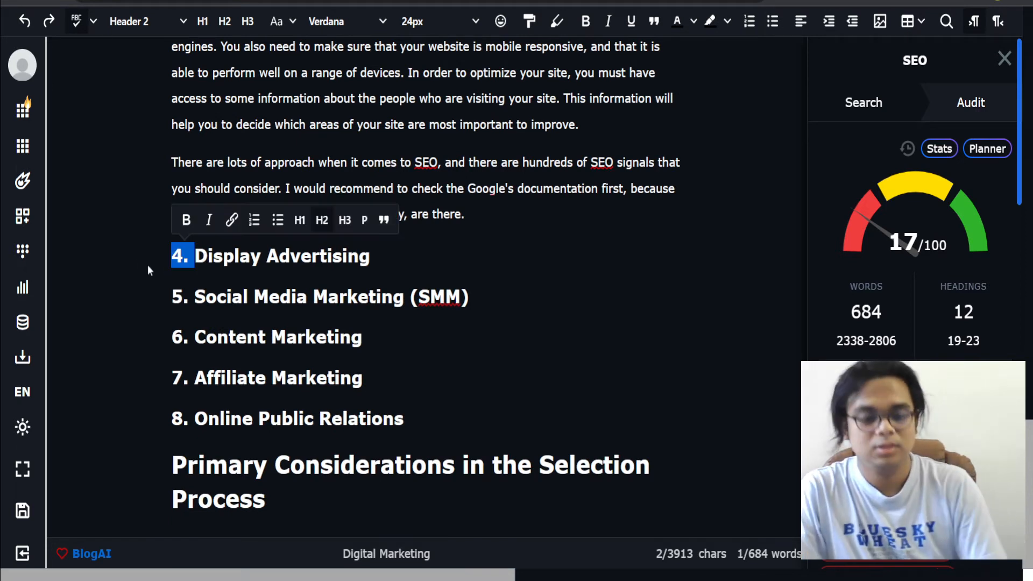
{"action": "key", "text": "BackSpace"}
{"action": "left_click_drag", "start_coordinate": [389, 257], "coordinate": [72, 257]}
{"action": "right_click", "coordinate": [316, 274]}
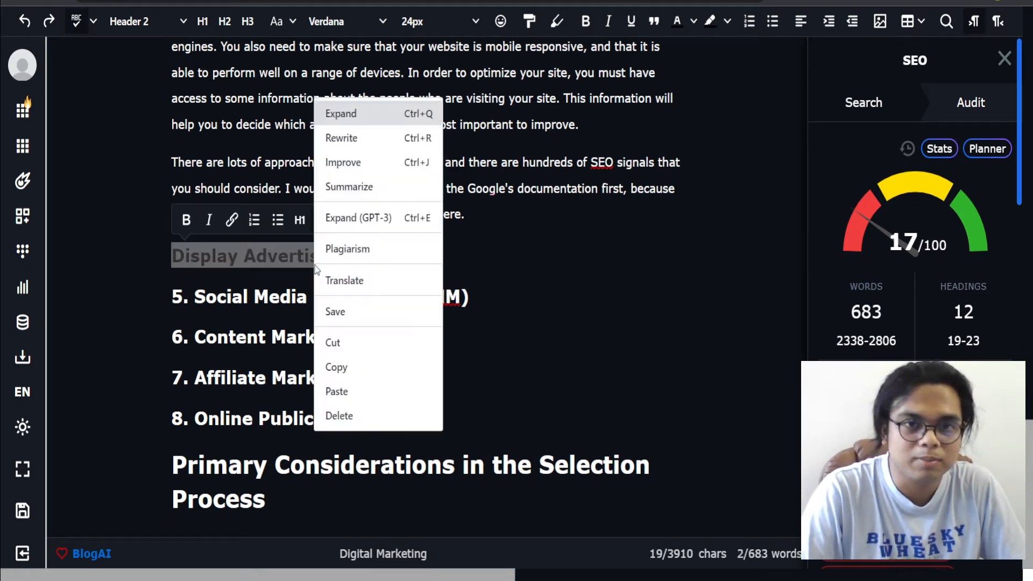
{"action": "left_click", "coordinate": [373, 112]}
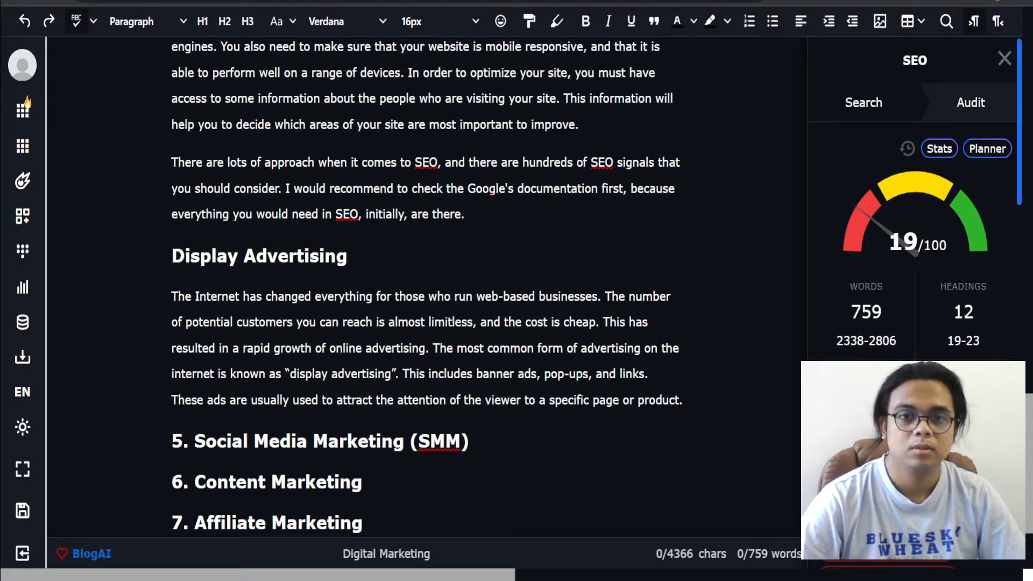
Step: Add a new paragraph after the Display Advertising text reading 'In order to have an effective display advertising, you will have to'
{"action": "left_click", "coordinate": [689, 401]}
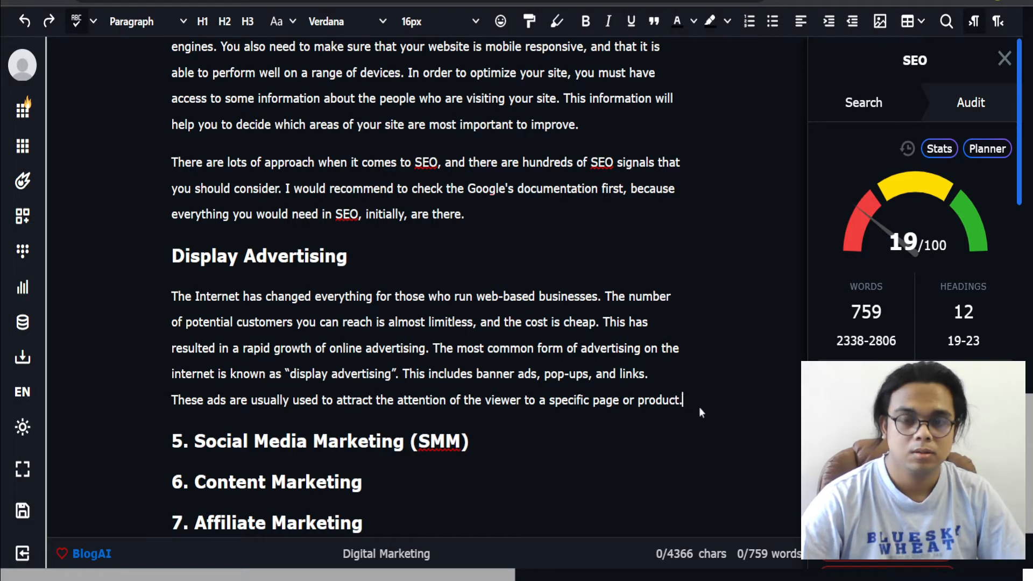
{"action": "key", "text": "Return"}
{"action": "key", "text": "Return"}
{"action": "type", "text": "I"}
{"action": "key", "text": "BackSpace"}
{"action": "key", "text": "BackSpace"}
{"action": "type", "text": "In"}
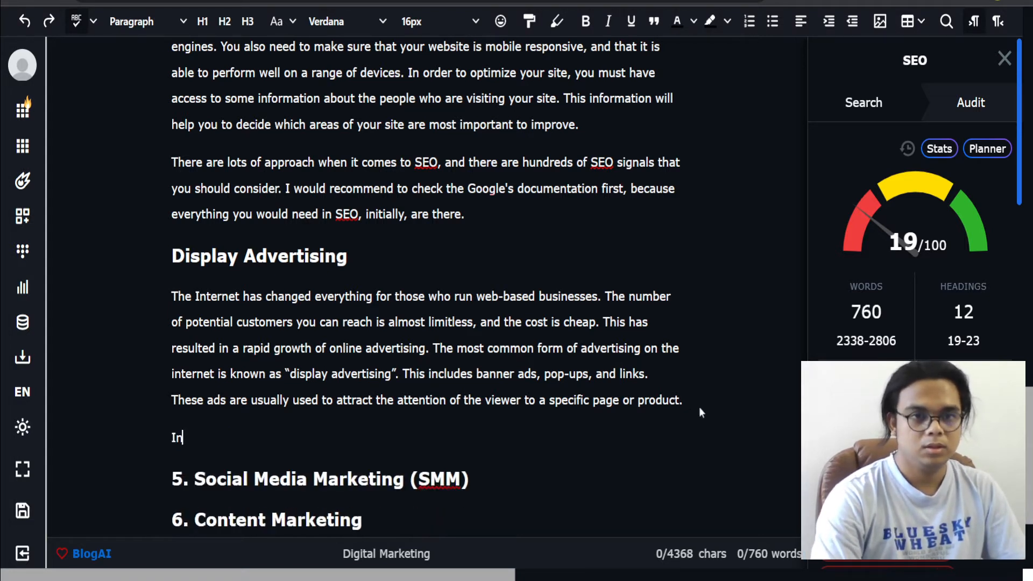
{"action": "type", "text": " order to have a "}
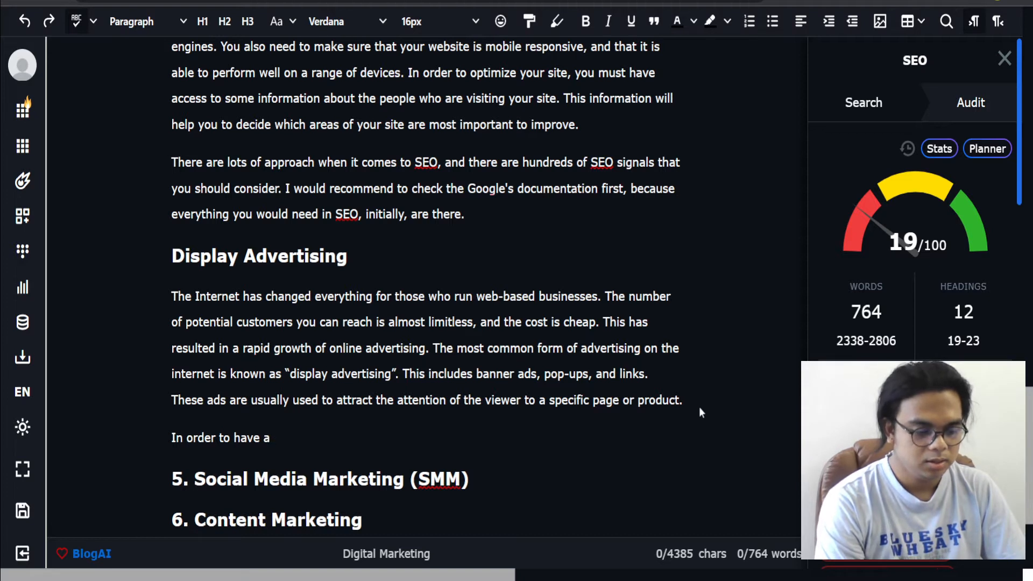
{"action": "type", "text": "n effective dis"}
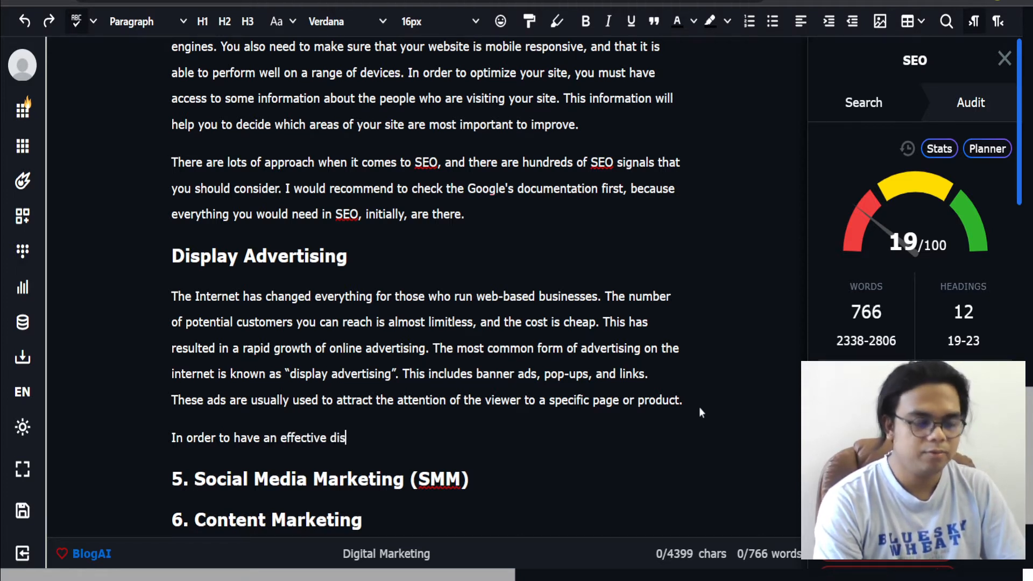
{"action": "type", "text": "play advertising, you willh"}
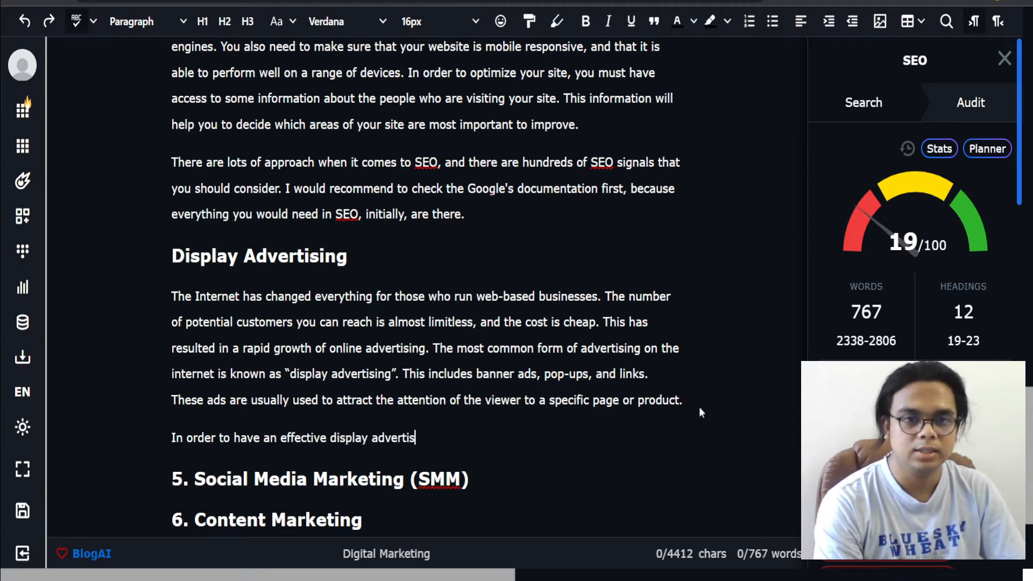
{"action": "key", "text": "BackSpace"}
{"action": "key", "text": "BackSpace"}
{"action": "type", "text": "ave"}
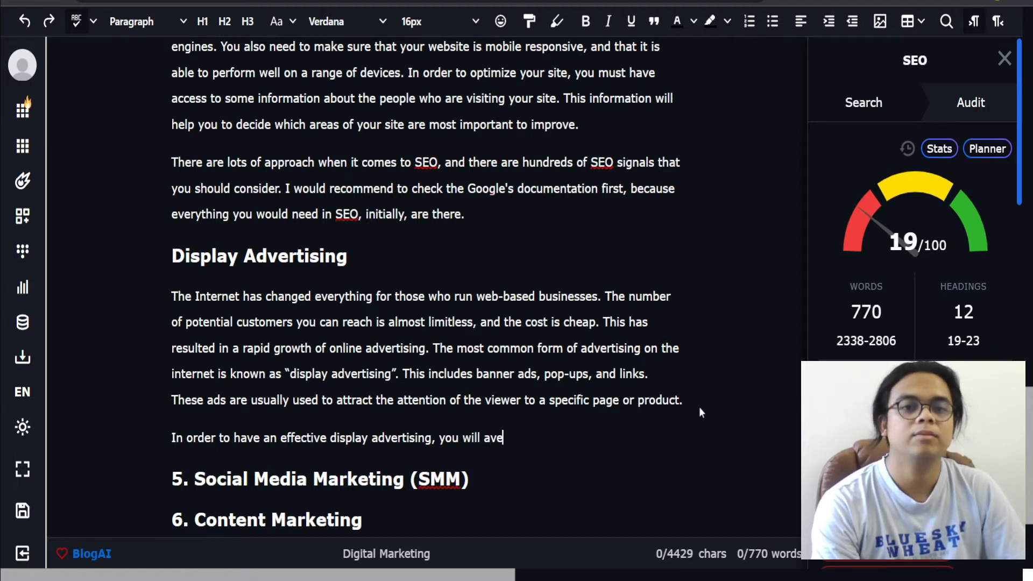
{"action": "key", "text": "BackSpace"}
{"action": "key", "text": "BackSpace"}
{"action": "key", "text": "BackSpace"}
{"action": "type", "text": "have to"}
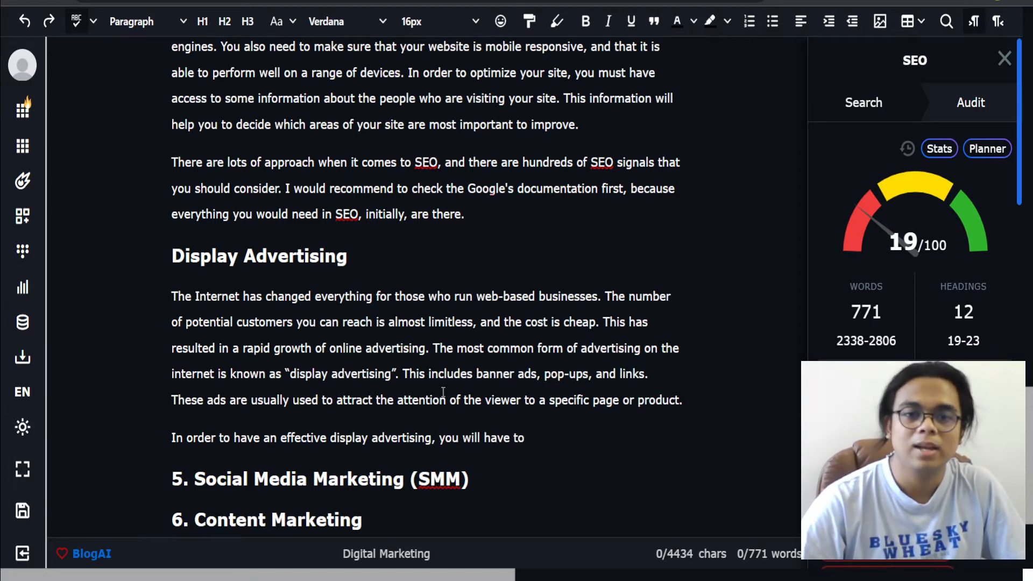
Step: Expand the 'In order to have an effective display advertising' sentence with AI into a longer paragraph
{"action": "left_click_drag", "start_coordinate": [539, 437], "coordinate": [161, 438]}
{"action": "key", "text": "ctrl+e"}
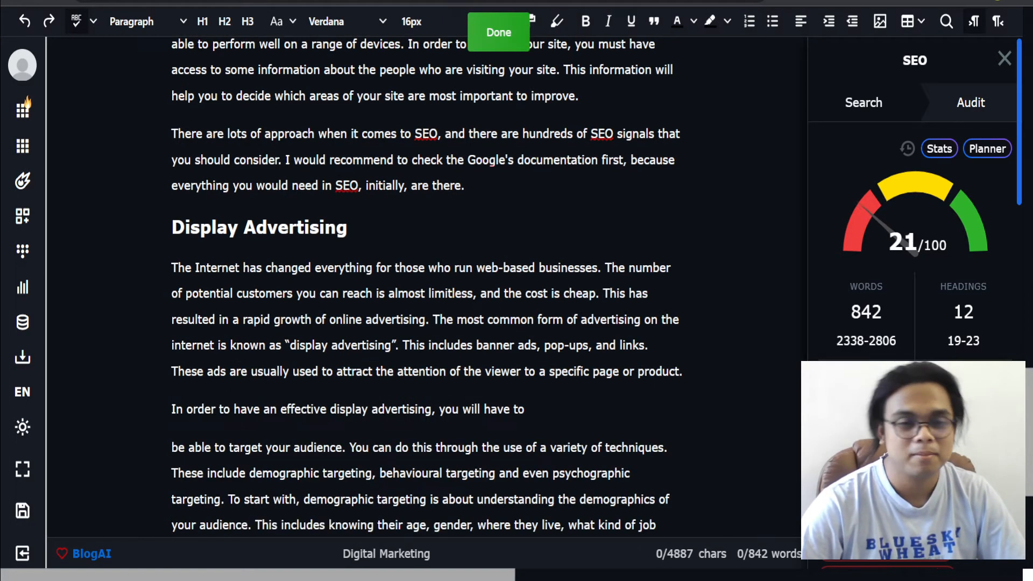
{"action": "left_click", "coordinate": [540, 408]}
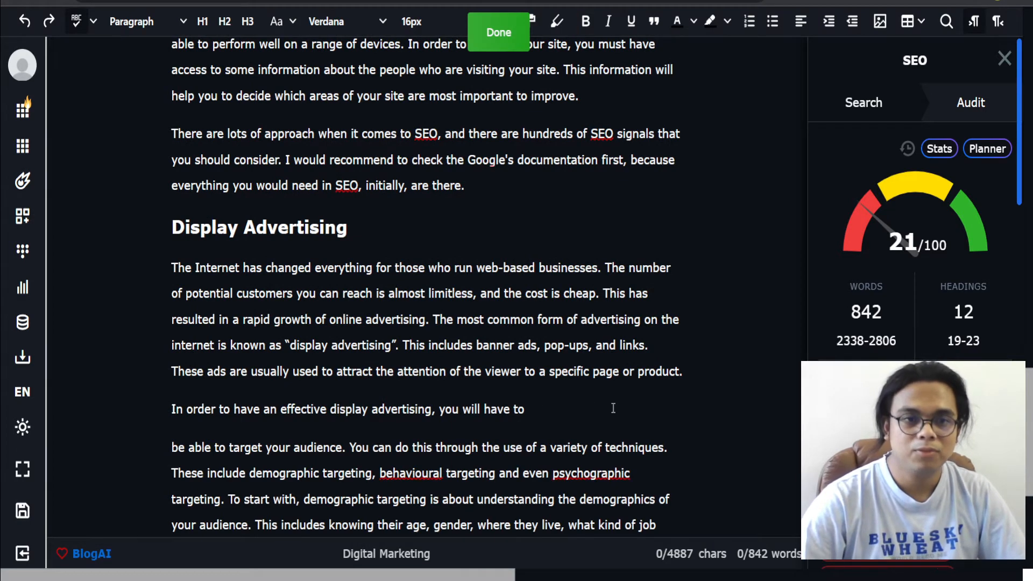
Step: Join the AI-generated text onto the 'In order to have an effective display advertising' sentence as one paragraph
{"action": "key", "text": "Delete"}
{"action": "scroll", "coordinate": [377, 411], "scroll_direction": "down", "scroll_amount": 1}
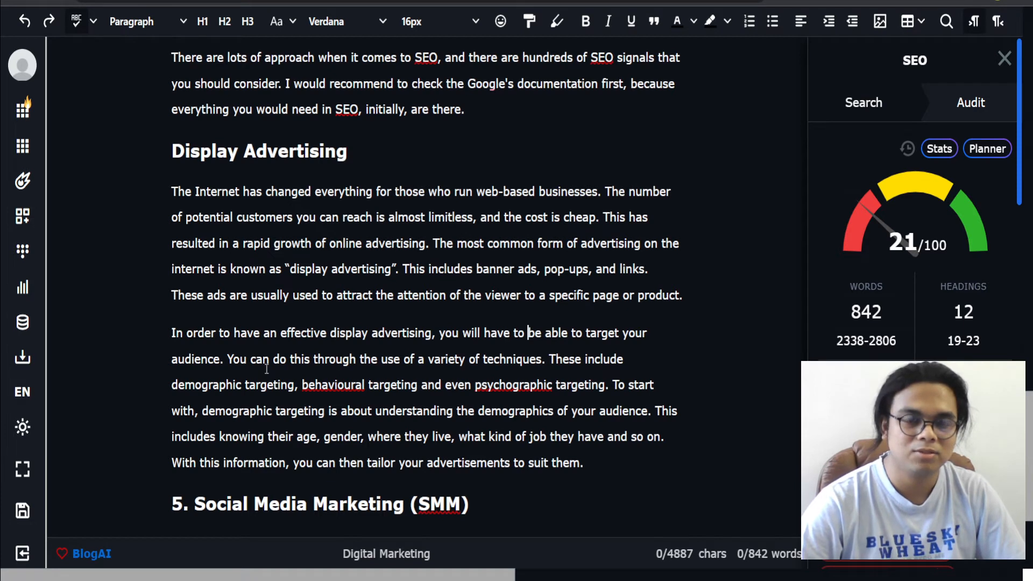
{"action": "left_click", "coordinate": [446, 385]}
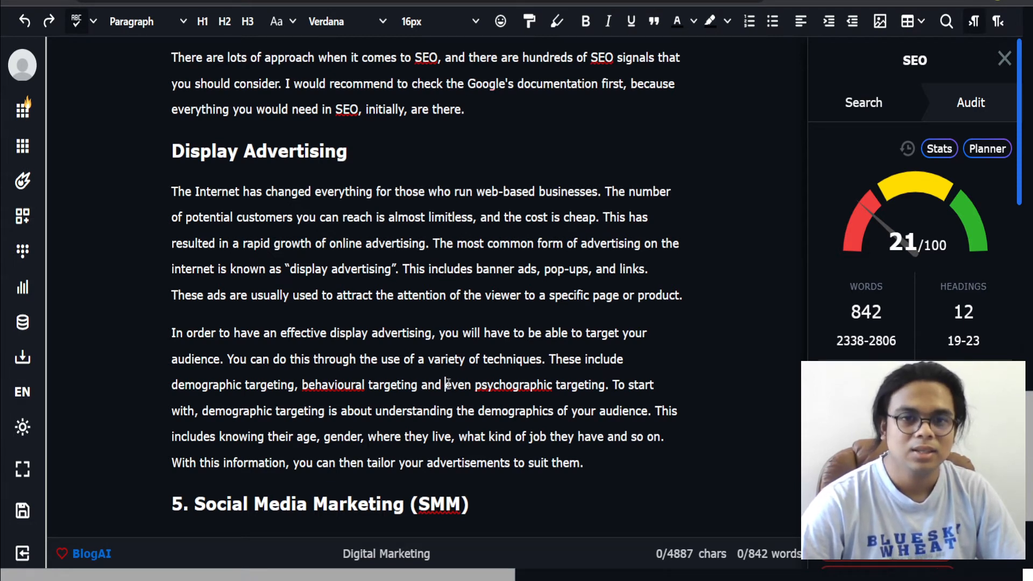
{"action": "left_click", "coordinate": [239, 411]}
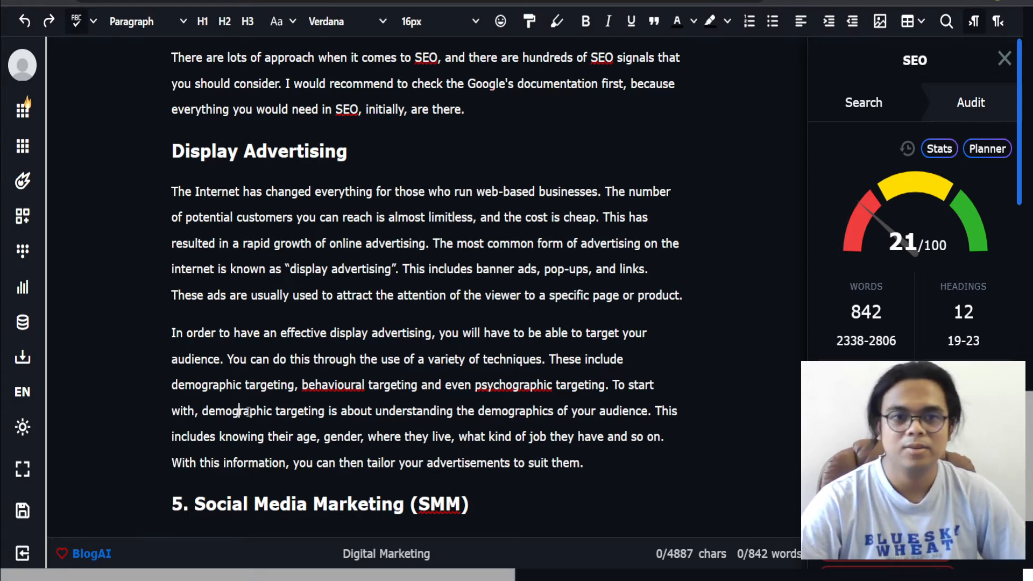
Step: Remove the '5. ' number from the Social Media Marketing (SMM) heading and expand the heading into a paragraph with AI
{"action": "scroll", "coordinate": [441, 474], "scroll_direction": "down", "scroll_amount": 2}
{"action": "scroll", "coordinate": [443, 467], "scroll_direction": "down", "scroll_amount": 1}
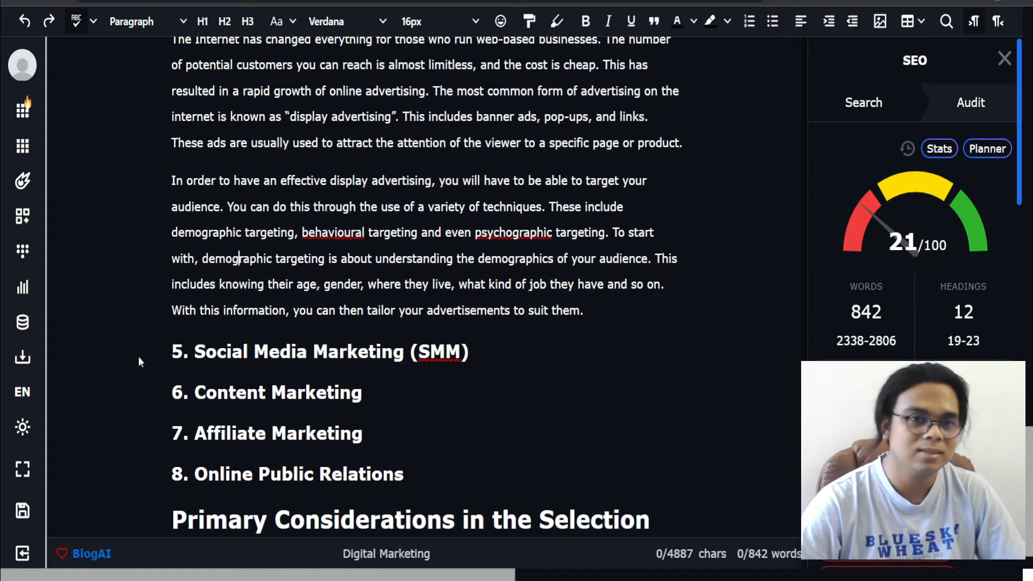
{"action": "left_click_drag", "start_coordinate": [193, 353], "coordinate": [113, 353]}
{"action": "key", "text": "BackSpace"}
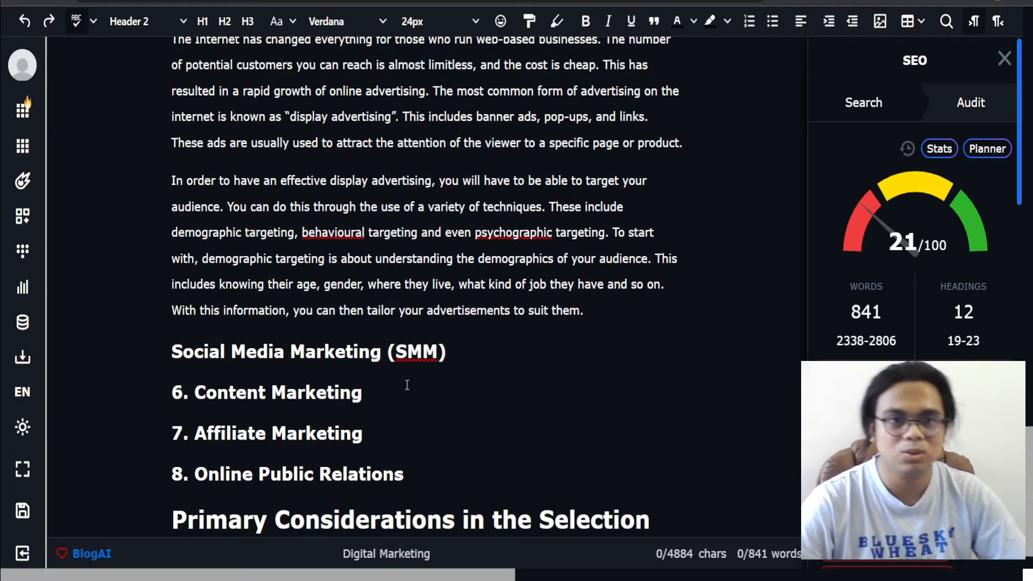
{"action": "left_click_drag", "start_coordinate": [459, 352], "coordinate": [171, 353]}
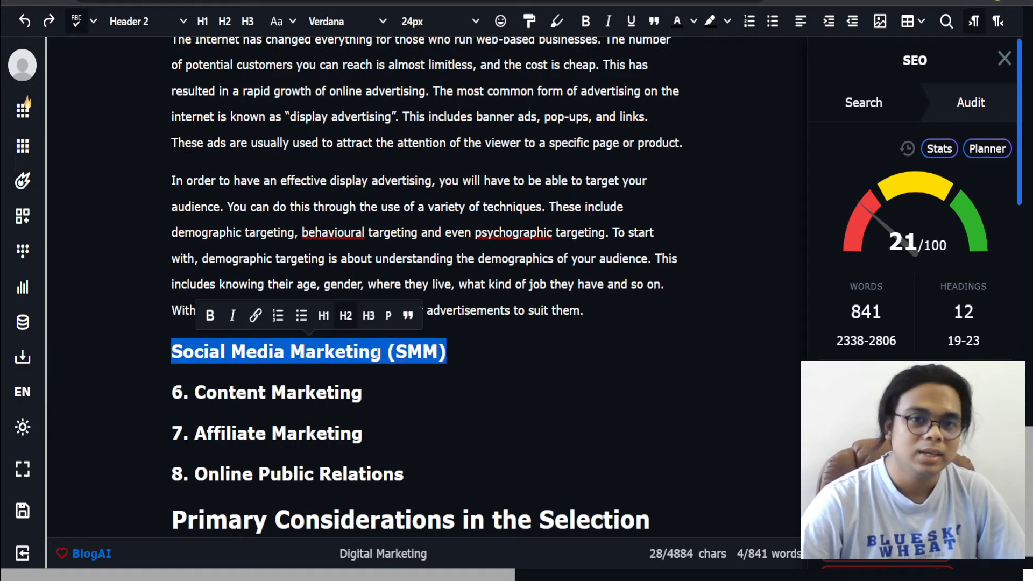
{"action": "right_click", "coordinate": [387, 357]}
{"action": "left_click", "coordinate": [431, 48]}
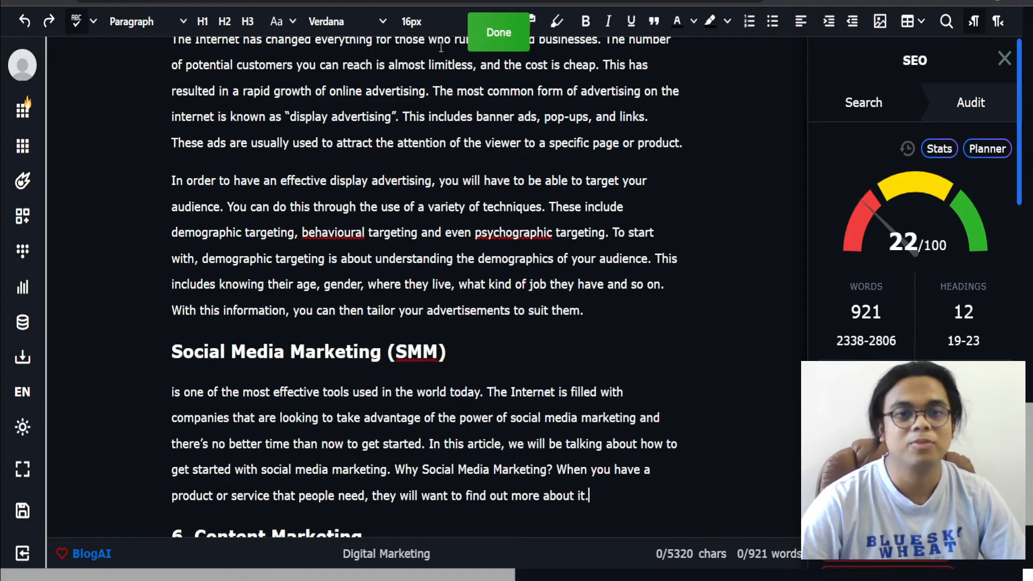
Step: Begin the new SMM paragraph with 'SMM' and replace 'tools' with 'digital marketing strategy' in its first sentence
{"action": "scroll", "coordinate": [459, 382], "scroll_direction": "down", "scroll_amount": 2}
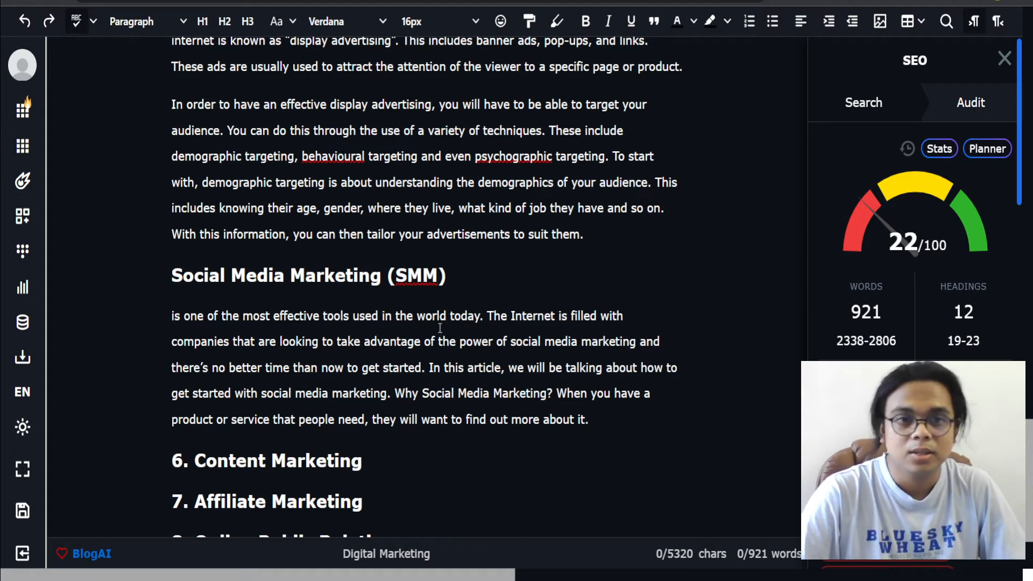
{"action": "left_click", "coordinate": [172, 316]}
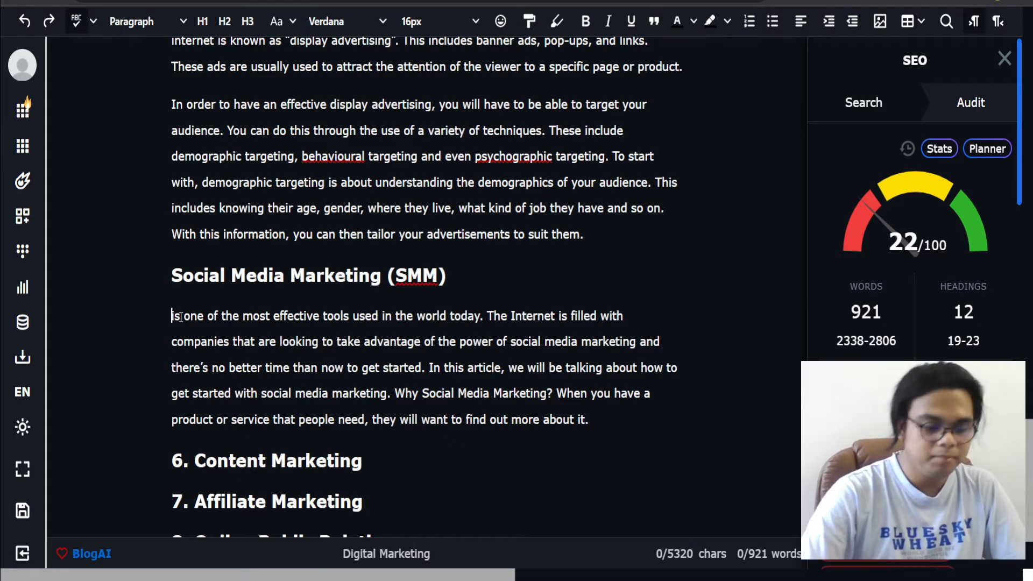
{"action": "type", "text": "SMM"}
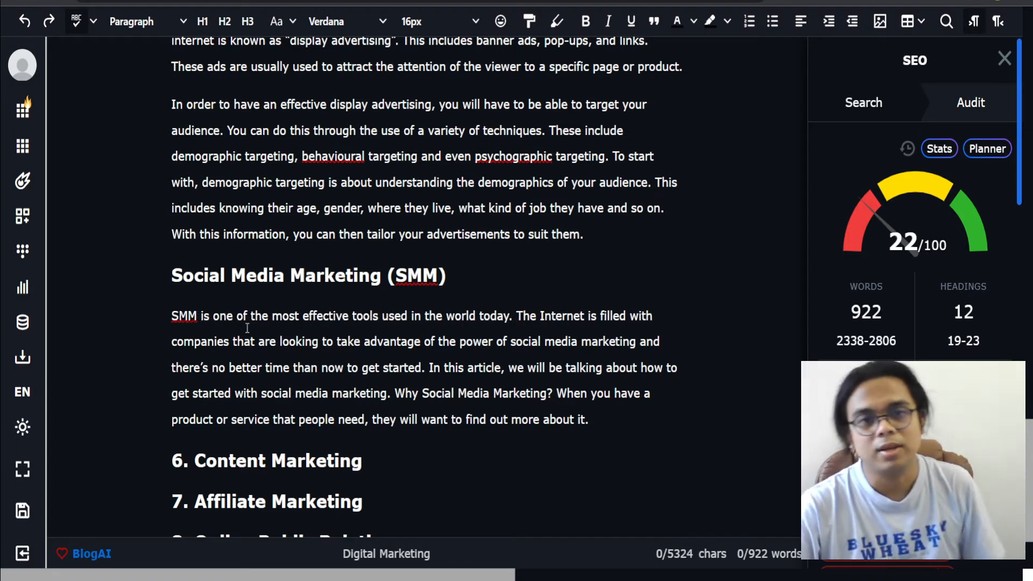
{"action": "double_click", "coordinate": [371, 318]}
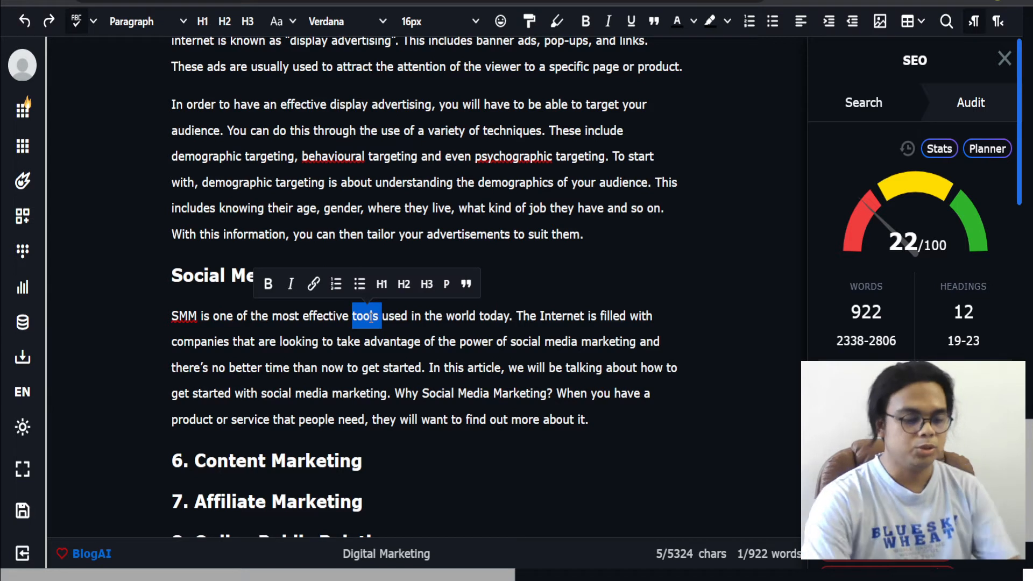
{"action": "type", "text": "d"}
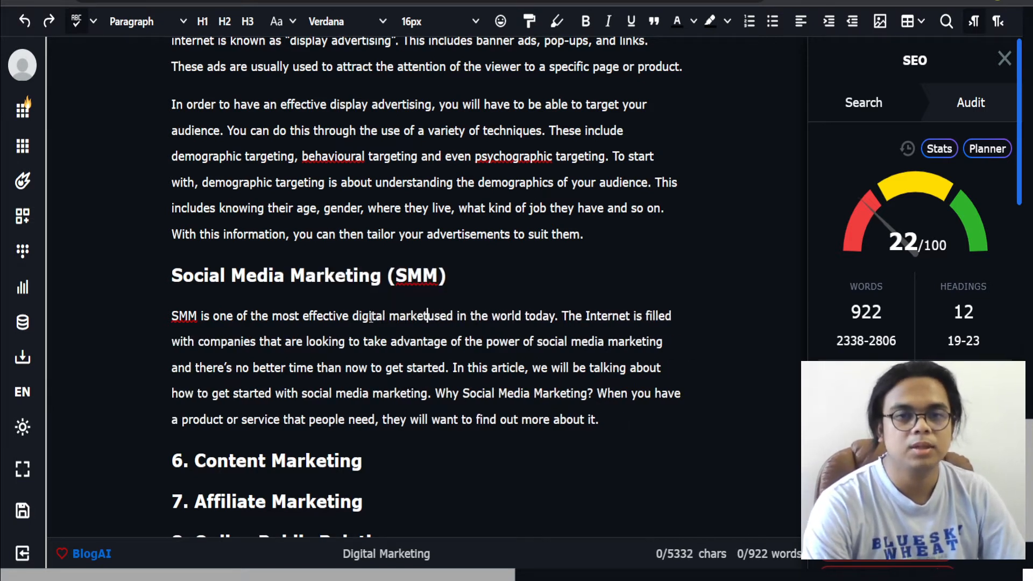
{"action": "type", "text": "igital marketing strategy"}
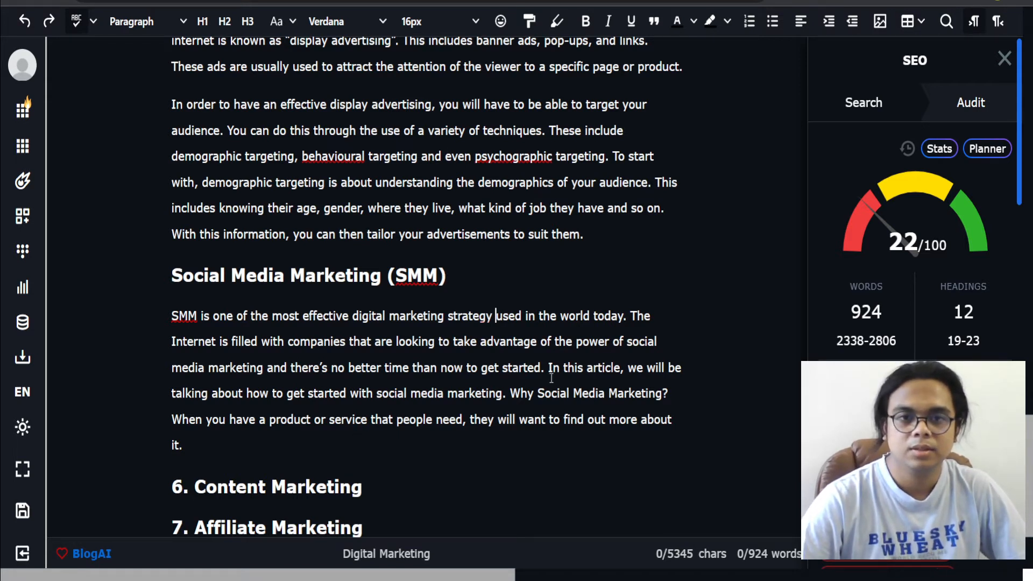
Step: Delete all sentences after 'no better time than now to get started.' in the SMM paragraph
{"action": "mouse_move", "coordinate": [542, 369]}
{"action": "left_mouse_down"}
{"action": "mouse_move", "coordinate": [558, 370]}
{"action": "mouse_move", "coordinate": [523, 392]}
{"action": "mouse_move", "coordinate": [550, 368]}
{"action": "left_mouse_up"}
{"action": "left_click", "coordinate": [512, 395]}
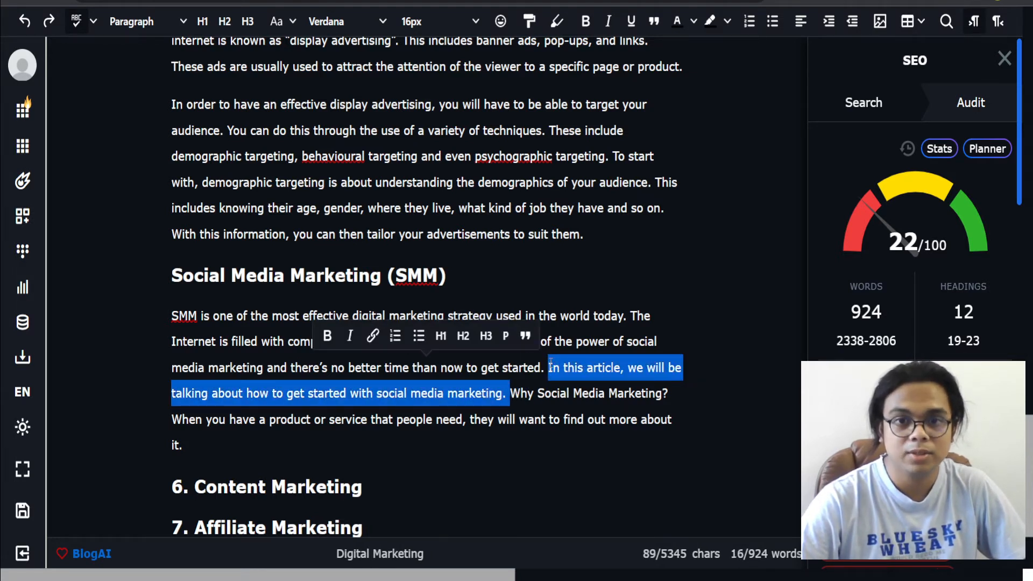
{"action": "key", "text": "BackSpace"}
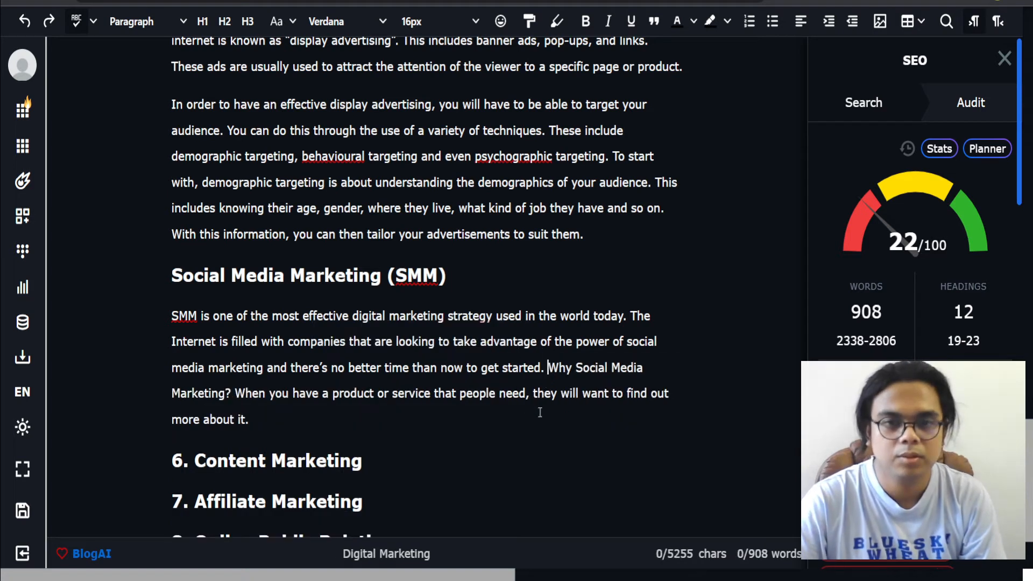
{"action": "left_click_drag", "start_coordinate": [638, 421], "coordinate": [548, 367]}
{"action": "key", "text": "BackSpace"}
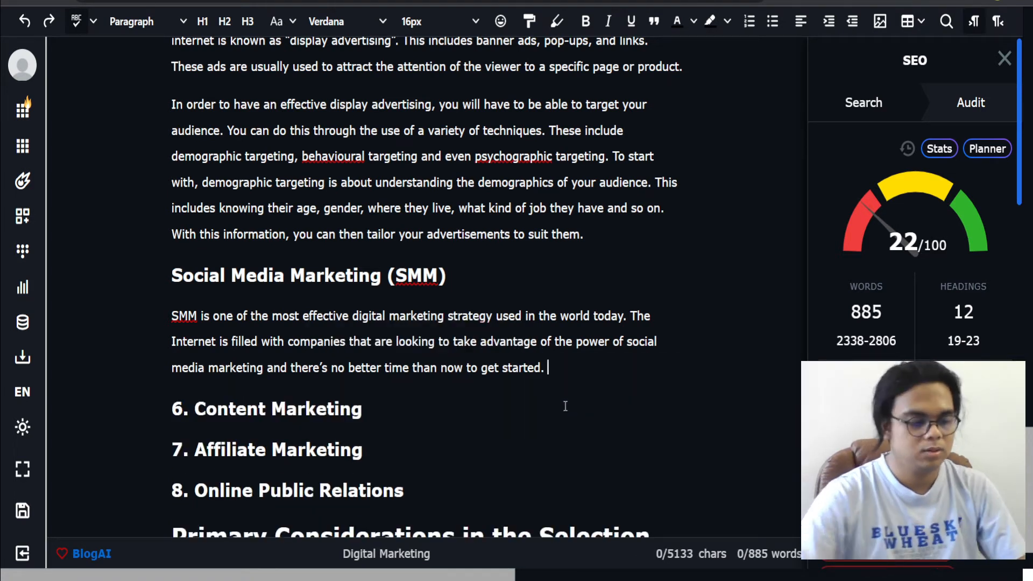
Step: Add the sentence 'To get started with social media marketing, you will have to' and expand it with AI
{"action": "type", "text": "To get start"}
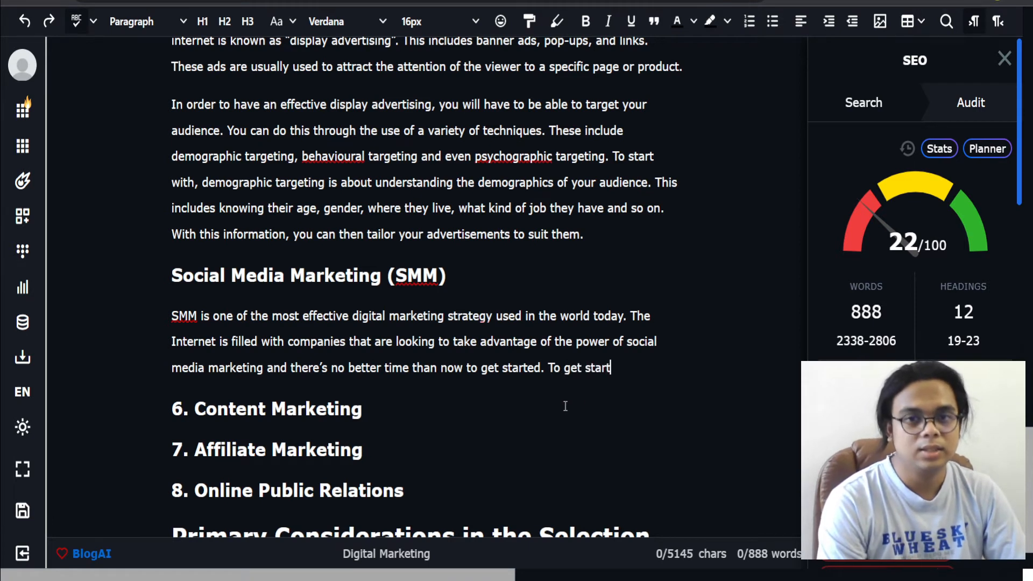
{"action": "type", "text": "ed with social med"}
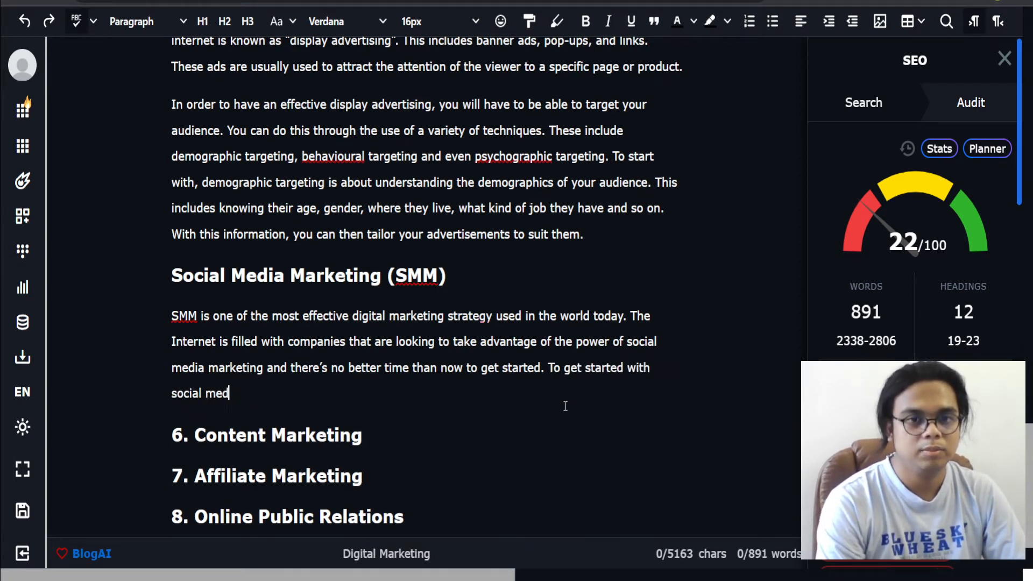
{"action": "type", "text": "ia marketing, you will "}
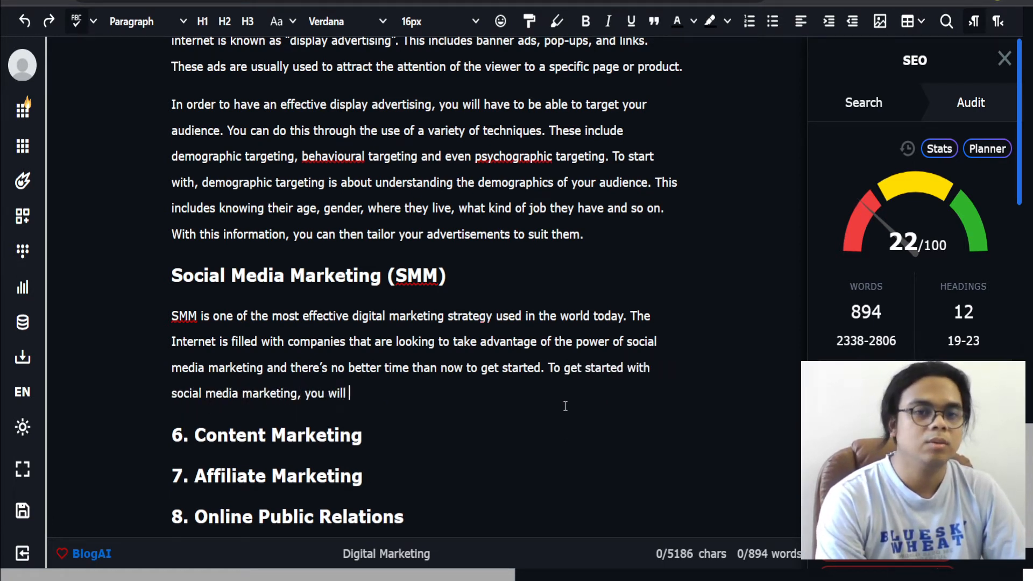
{"action": "type", "text": "have to"}
{"action": "left_click", "coordinate": [550, 369], "text": "shift"}
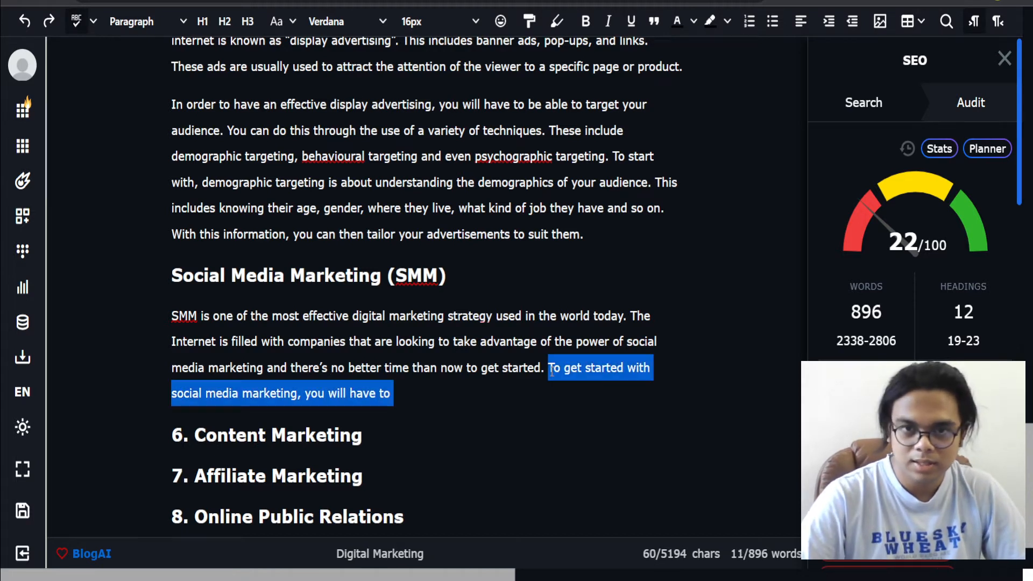
{"action": "right_click", "coordinate": [551, 372]}
{"action": "left_click", "coordinate": [592, 51]}
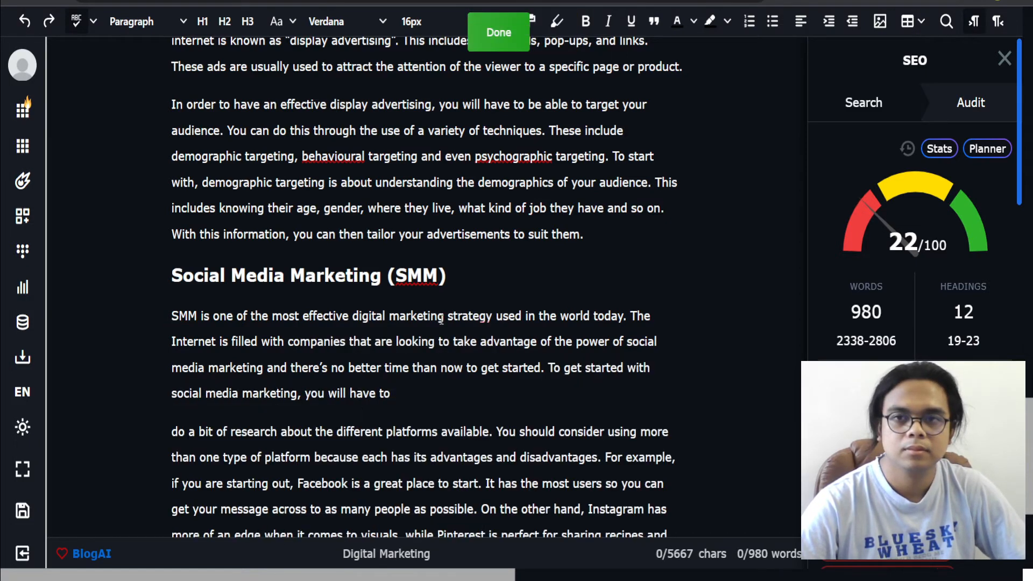
Step: Join the generated text to that sentence and split the paragraph before 'You should consider using more than one type of platform'
{"action": "scroll", "coordinate": [368, 450], "scroll_direction": "down", "scroll_amount": 2}
{"action": "left_click", "coordinate": [427, 313]}
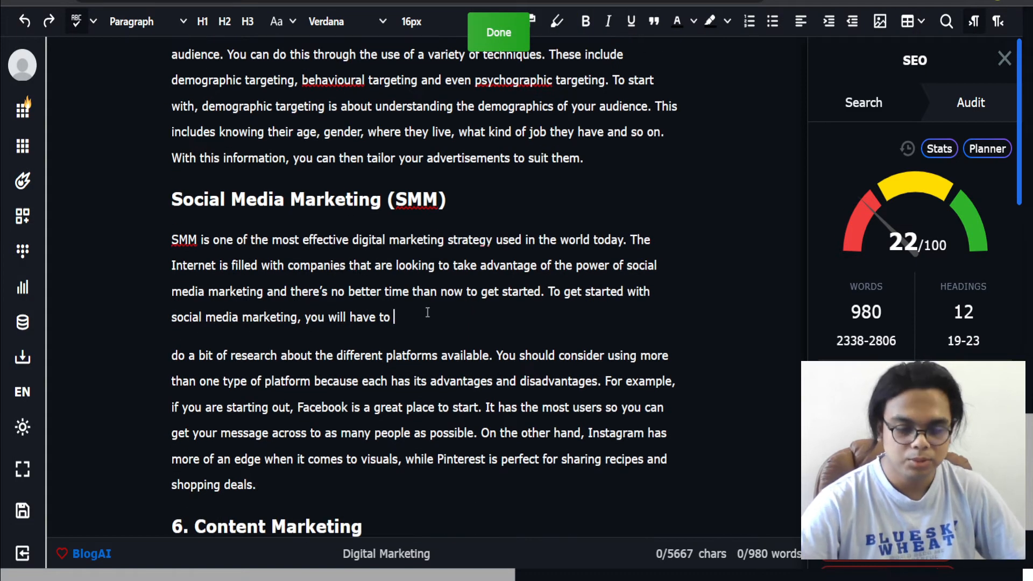
{"action": "key", "text": "Delete"}
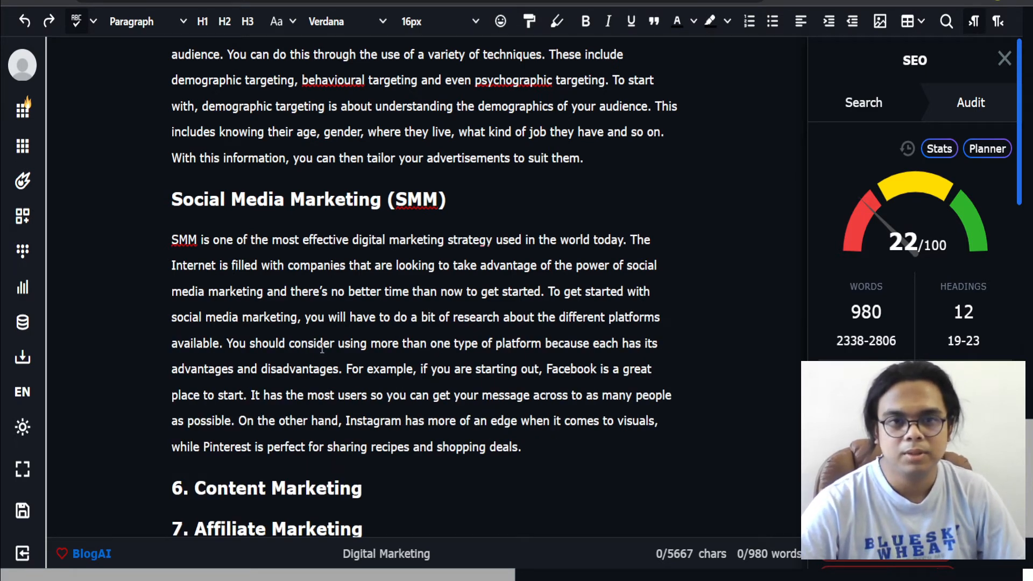
{"action": "left_click", "coordinate": [227, 343]}
{"action": "key", "text": "Return"}
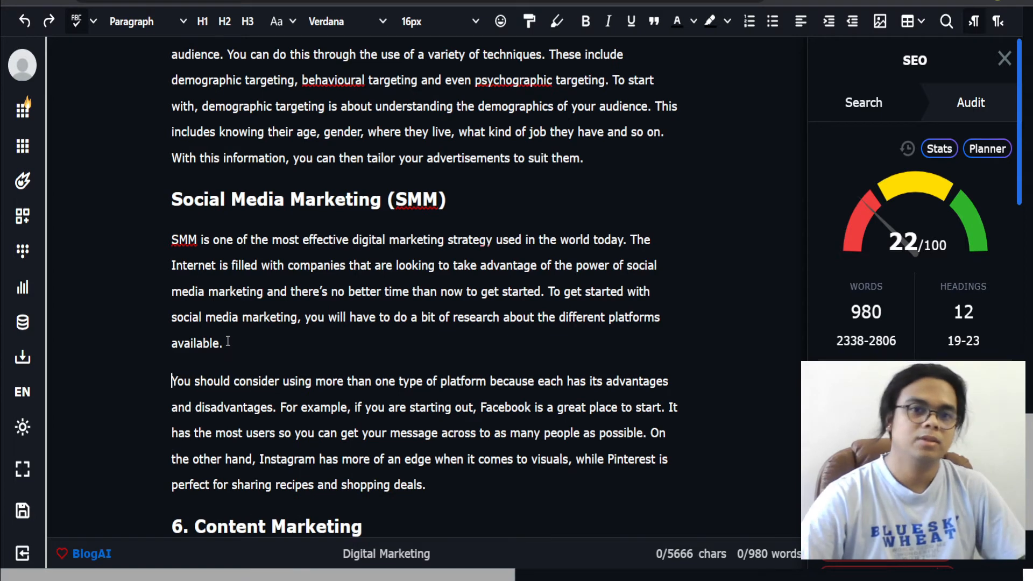
Step: Remove the '6. ' number from the Content Marketing heading and start a new paragraph below it
{"action": "scroll", "coordinate": [228, 340], "scroll_direction": "down", "scroll_amount": 3}
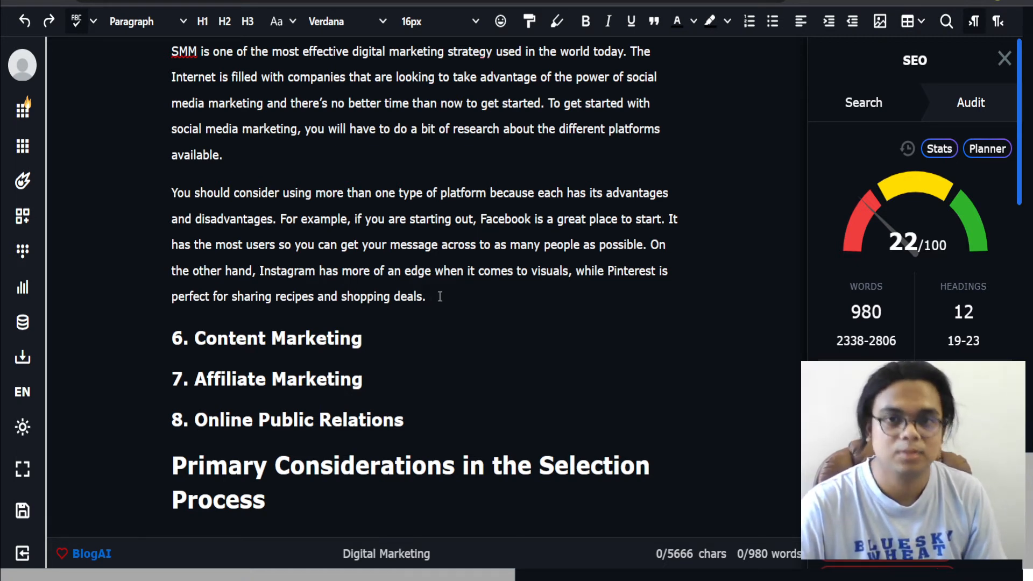
{"action": "left_click", "coordinate": [443, 295]}
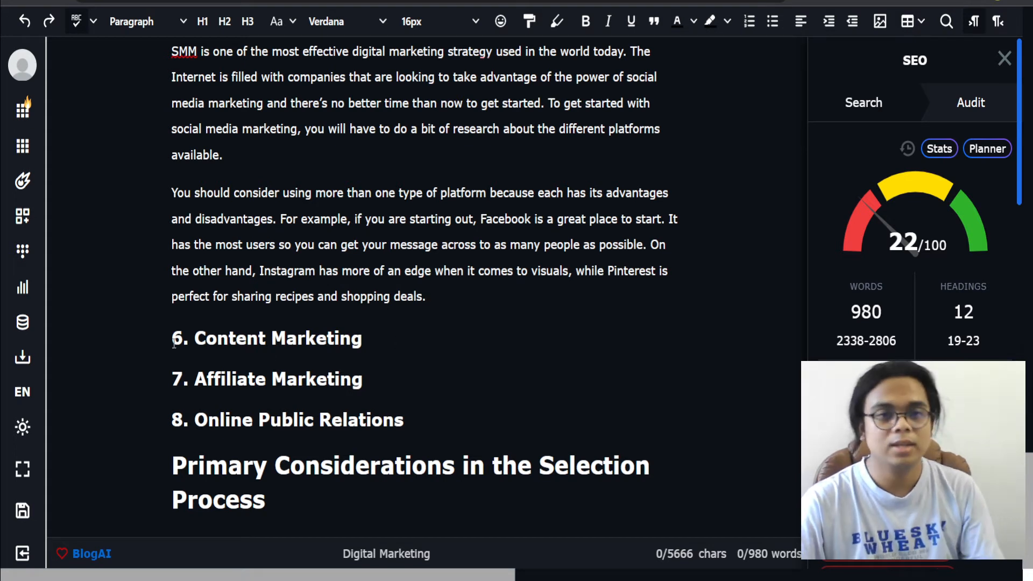
{"action": "left_click_drag", "start_coordinate": [192, 337], "coordinate": [151, 338]}
{"action": "key", "text": "BackSpace"}
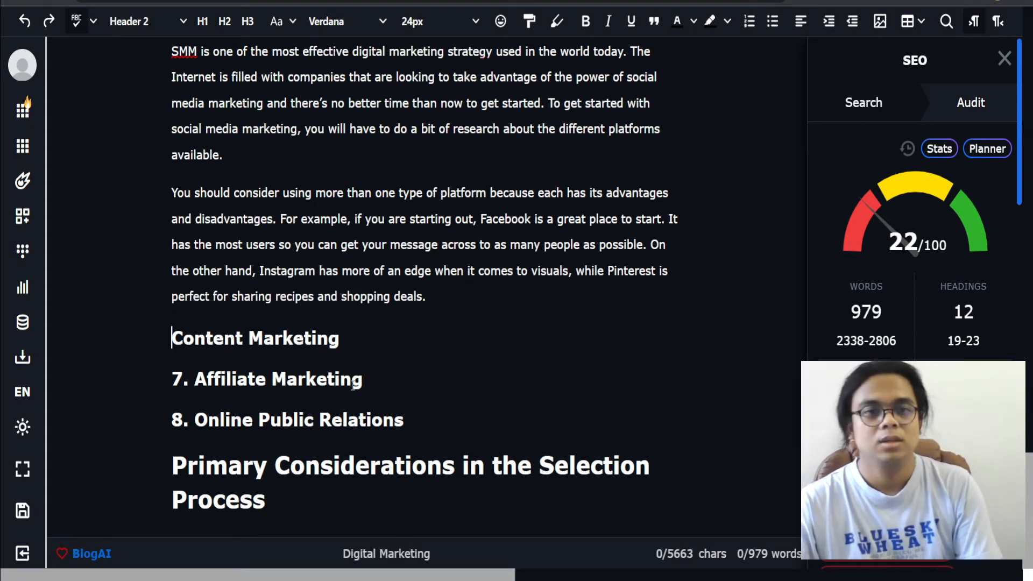
{"action": "key", "text": "Return"}
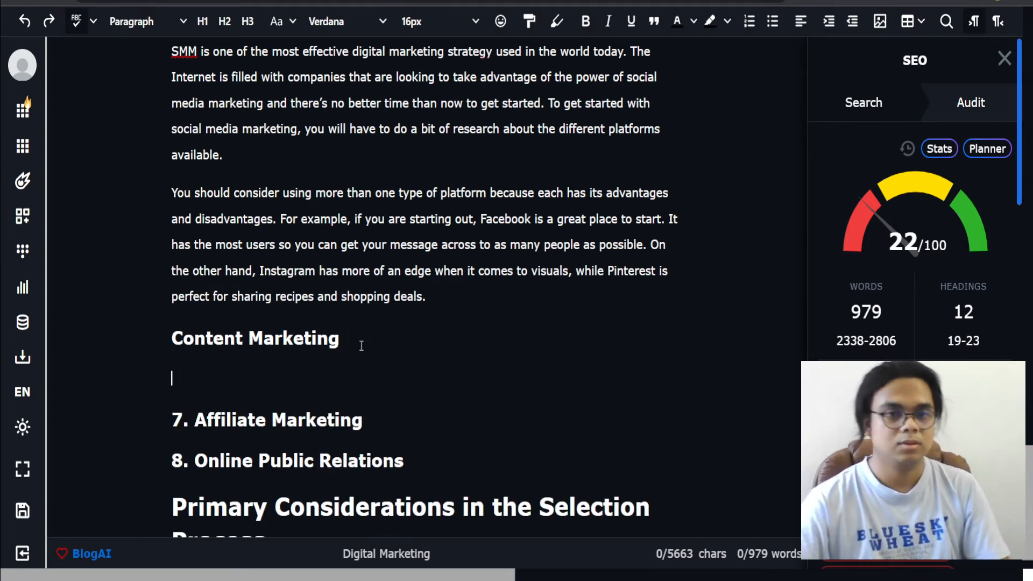
Step: Write 'Content marketing is a very important strategy in digital marketing because' in the empty paragraph under the Content Marketing heading
{"action": "scroll", "coordinate": [363, 341], "scroll_direction": "down", "scroll_amount": 1}
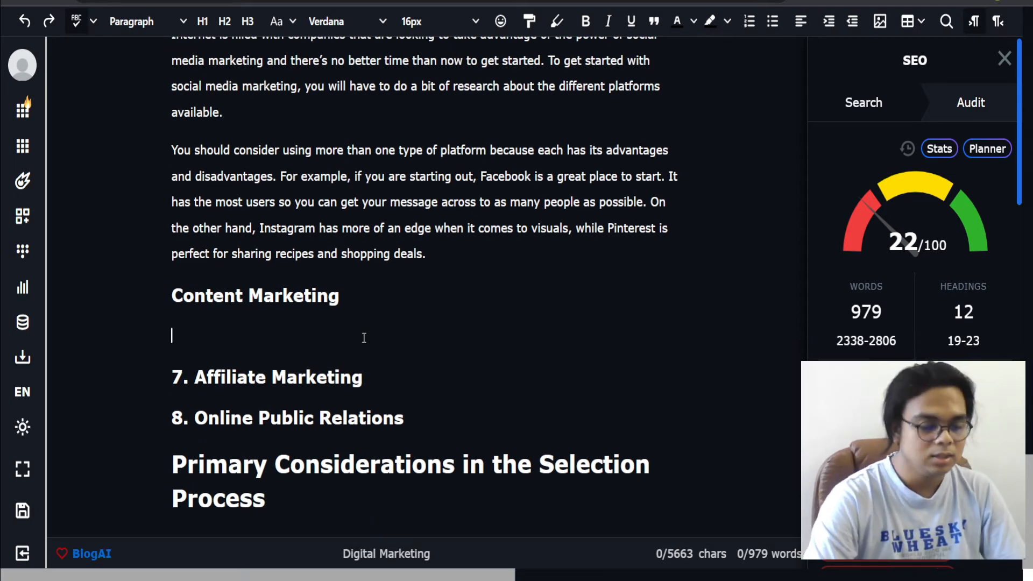
{"action": "type", "text": "Content mark"}
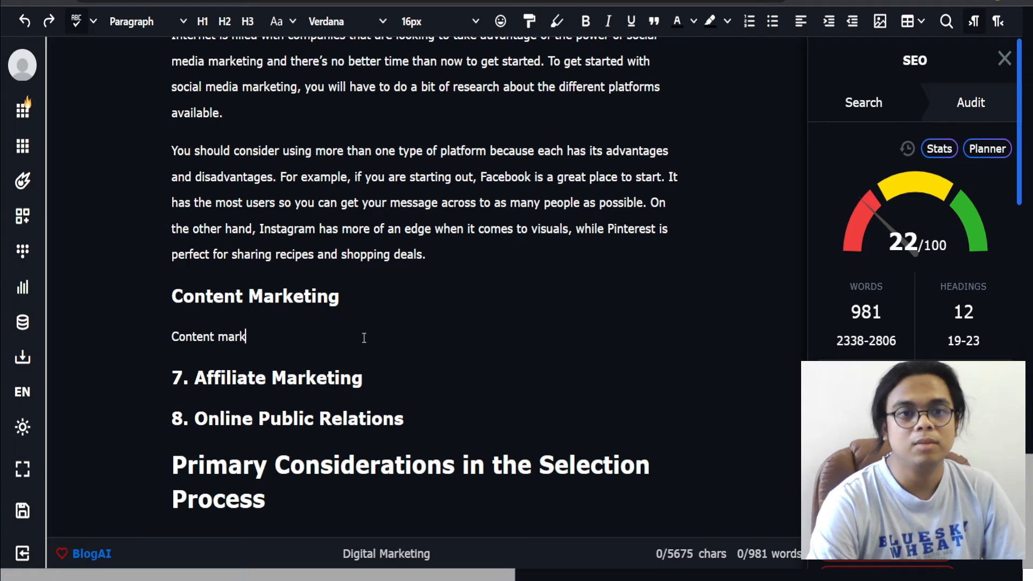
{"action": "type", "text": "eting is a very "}
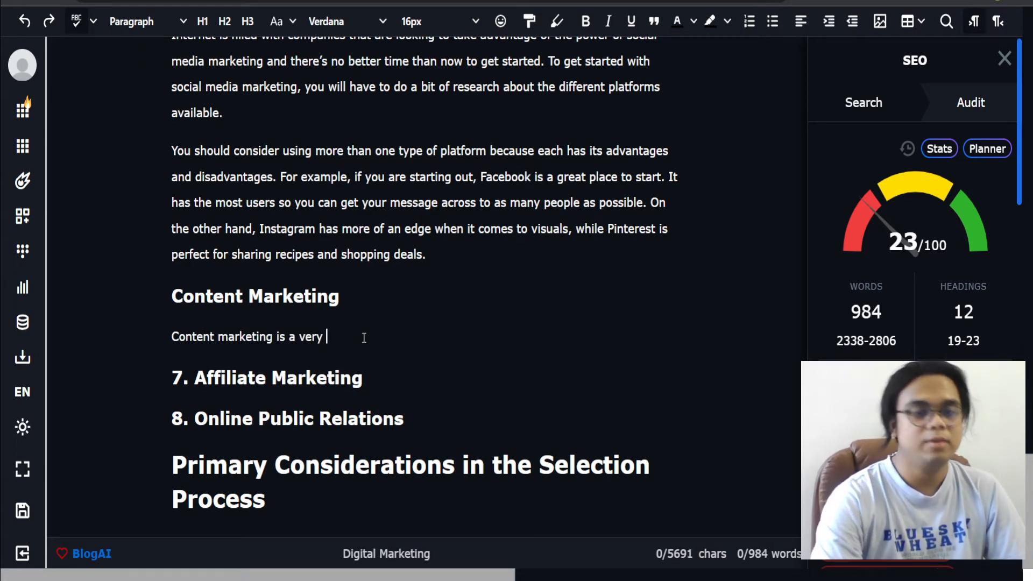
{"action": "type", "text": "important "}
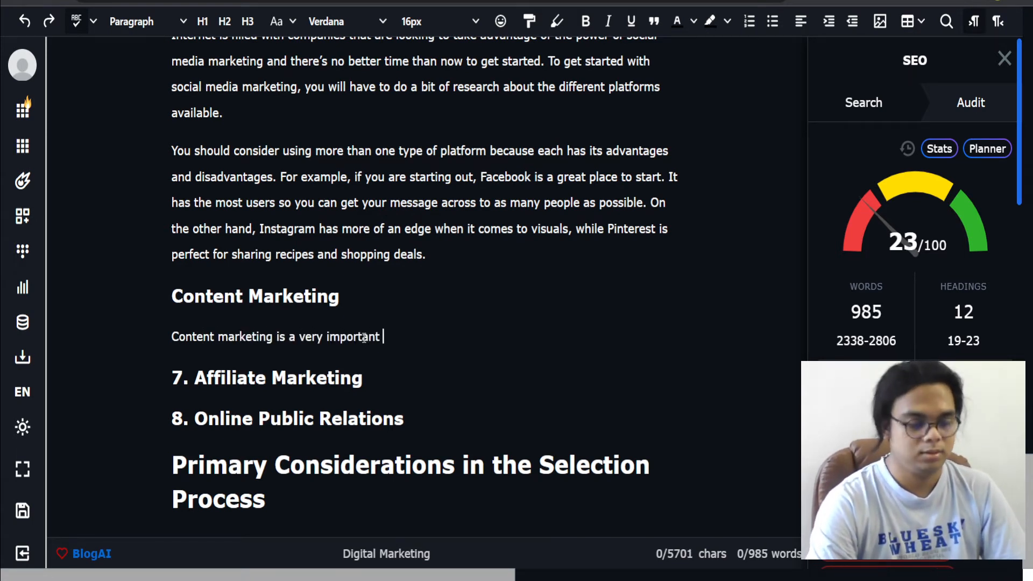
{"action": "type", "text": "strategy in "}
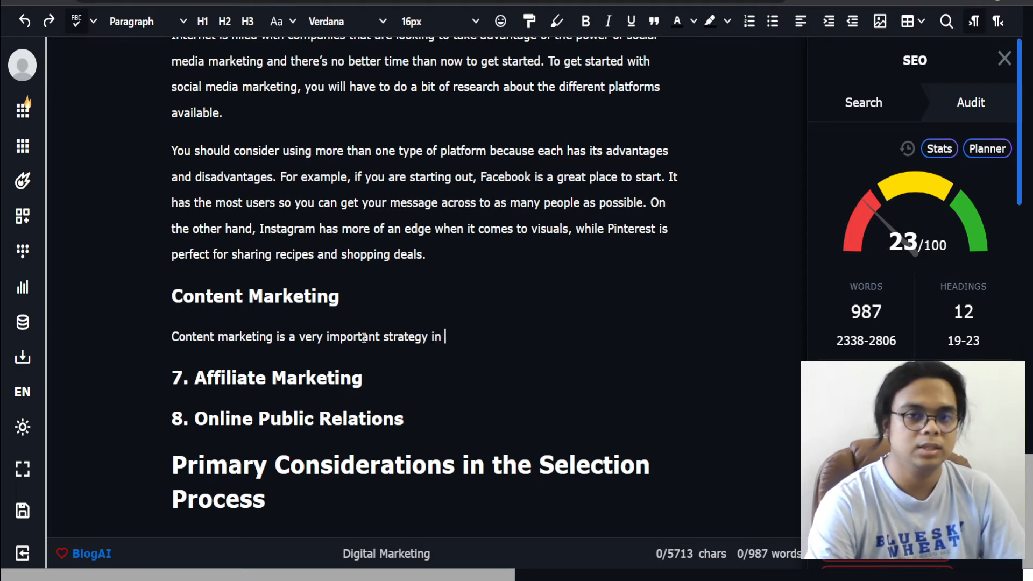
{"action": "type", "text": "digital marketing because"}
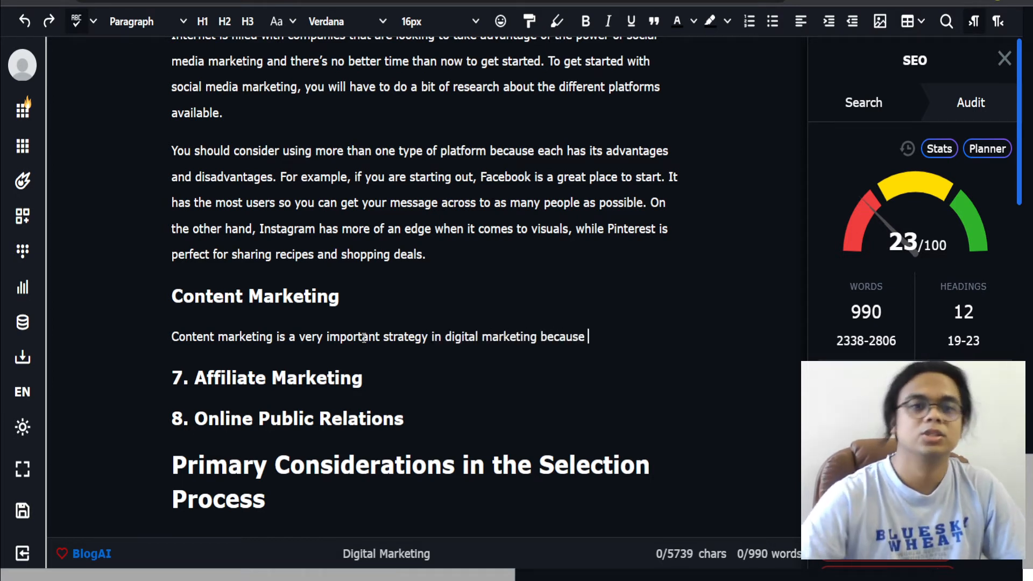
Step: Select the Content Marketing sentence and expand it with the AI Expand command
{"action": "right_click", "coordinate": [525, 376]}
{"action": "left_click", "coordinate": [448, 359]}
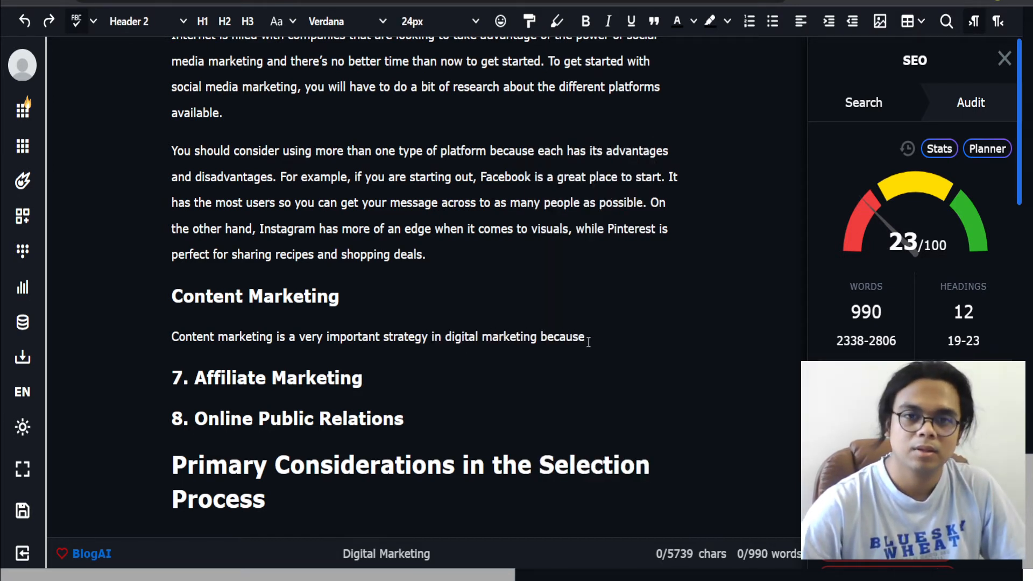
{"action": "left_click_drag", "start_coordinate": [588, 343], "coordinate": [82, 338]}
{"action": "right_click", "coordinate": [311, 353]}
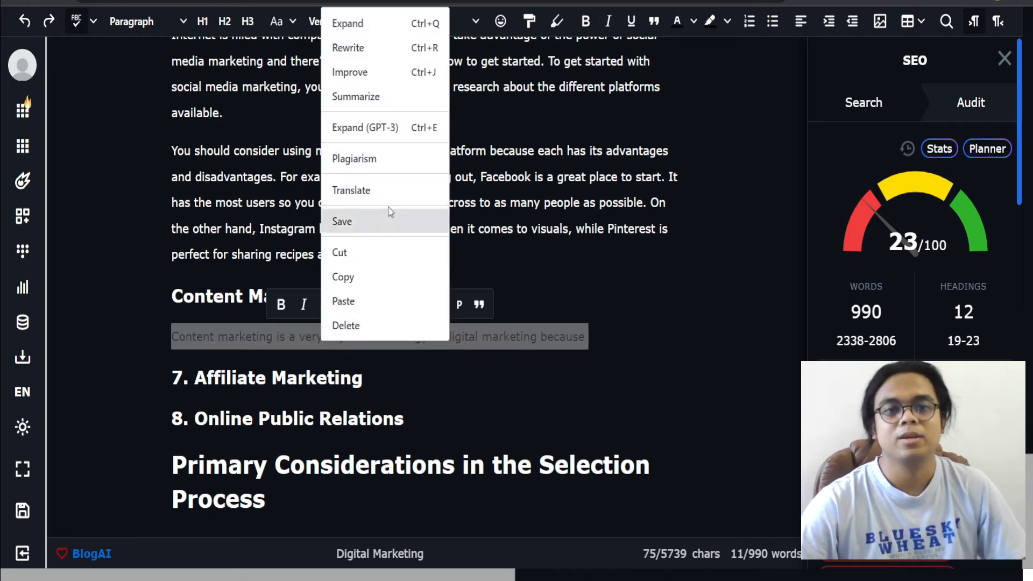
{"action": "left_click", "coordinate": [380, 22]}
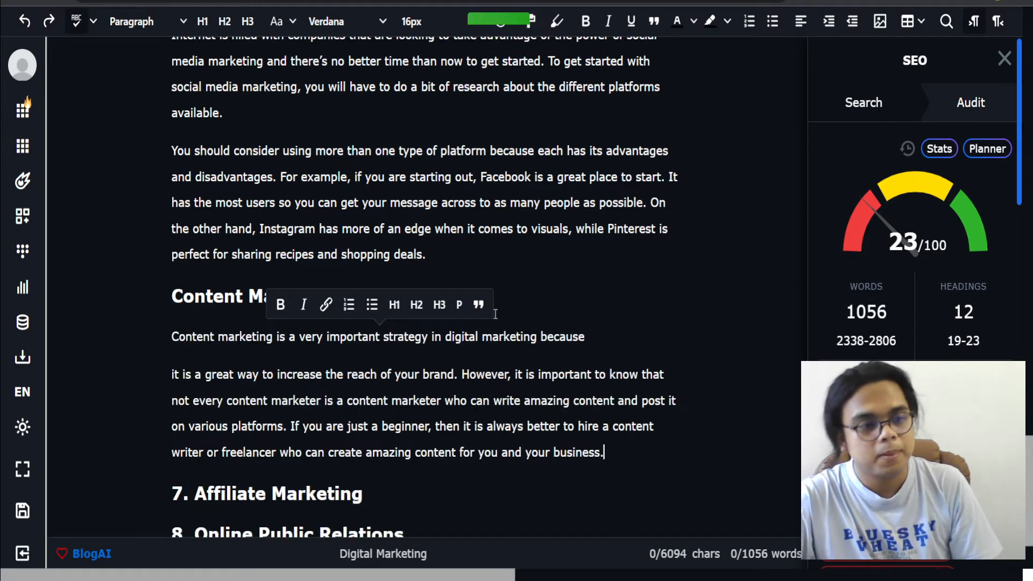
Step: Join the generated text to the end of the 'because' sentence so the Content Marketing section is one paragraph
{"action": "left_click", "coordinate": [589, 336]}
{"action": "key", "text": "Delete"}
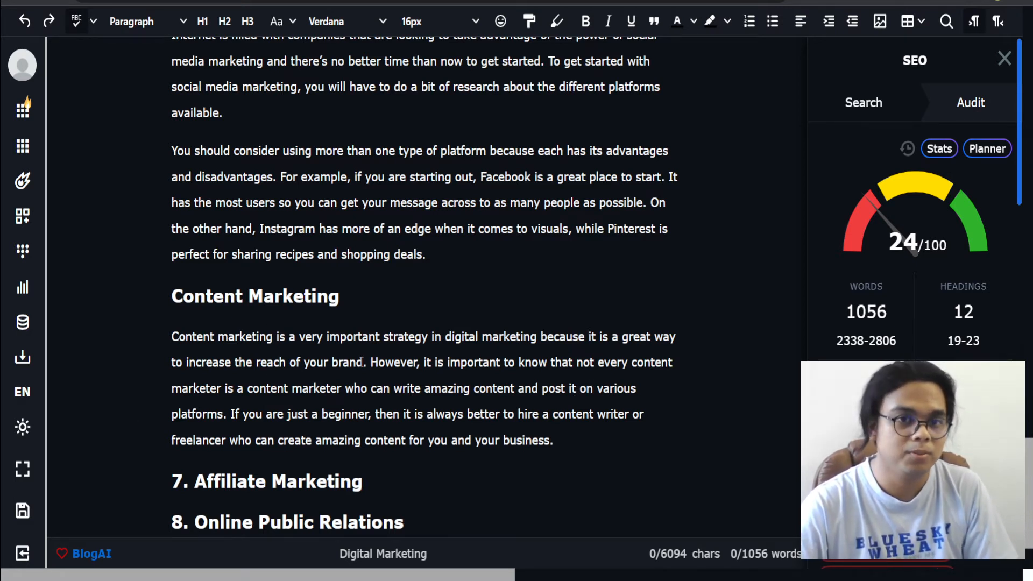
{"action": "left_click_drag", "start_coordinate": [366, 362], "coordinate": [169, 351]}
{"action": "left_click", "coordinate": [662, 426]}
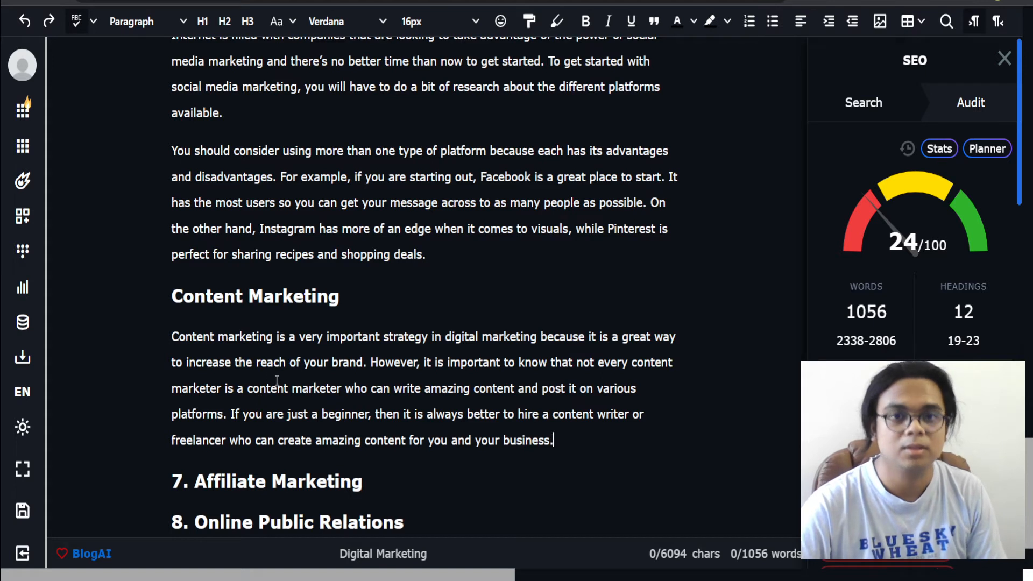
{"action": "left_click", "coordinate": [285, 407]}
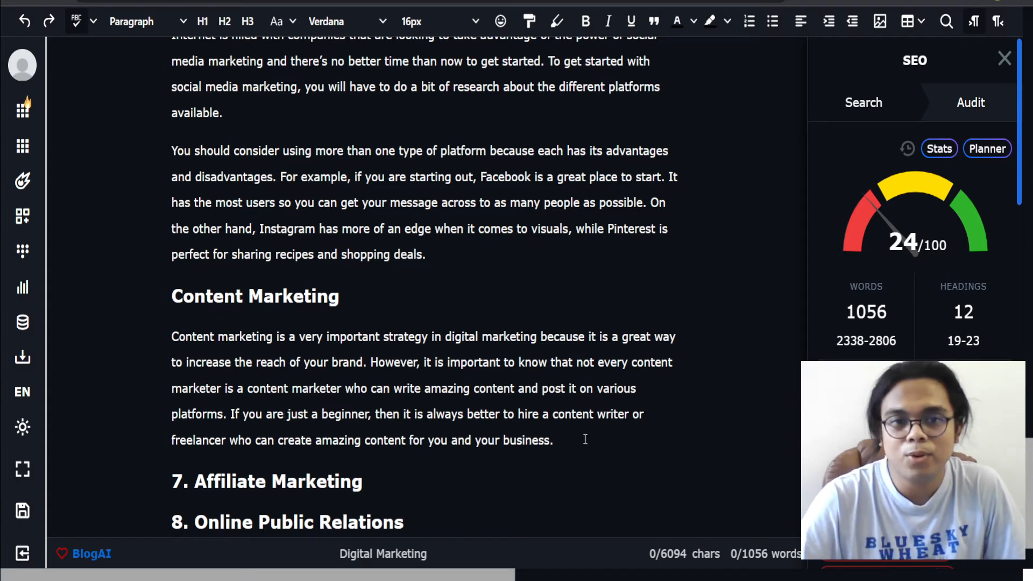
Step: Remove the '7. ' number from the Affiliate Marketing heading
{"action": "scroll", "coordinate": [584, 438], "scroll_direction": "down", "scroll_amount": 1}
{"action": "left_click", "coordinate": [195, 406]}
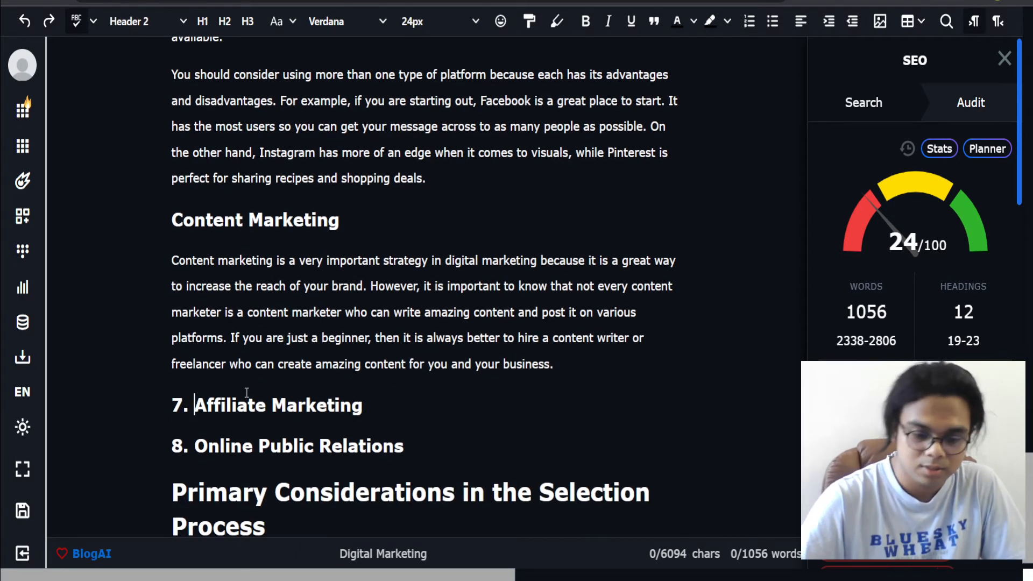
{"action": "key", "text": "BackSpace"}
{"action": "key", "text": "BackSpace"}
{"action": "key", "text": "BackSpace"}
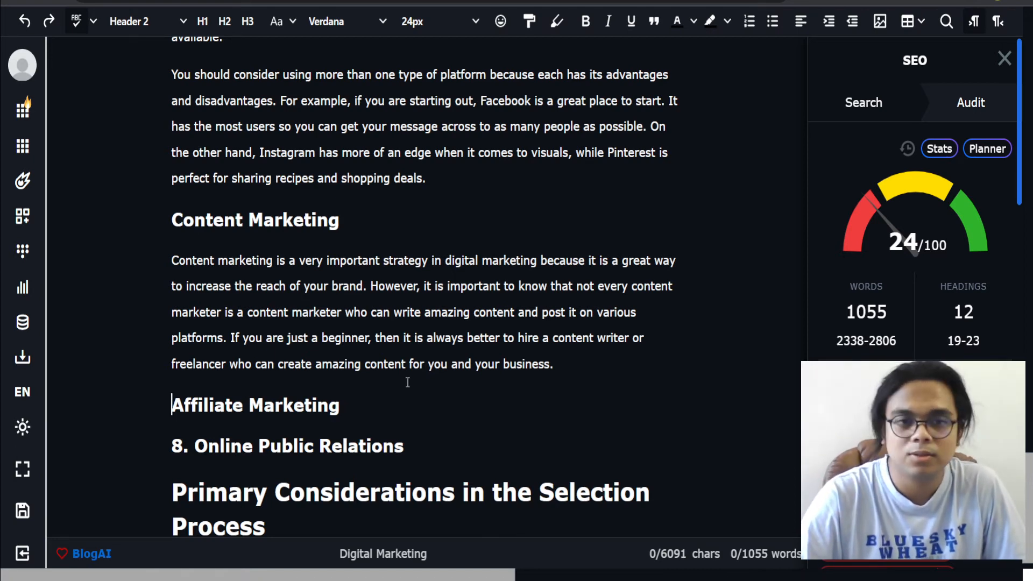
{"action": "scroll", "coordinate": [399, 383], "scroll_direction": "down", "scroll_amount": 1}
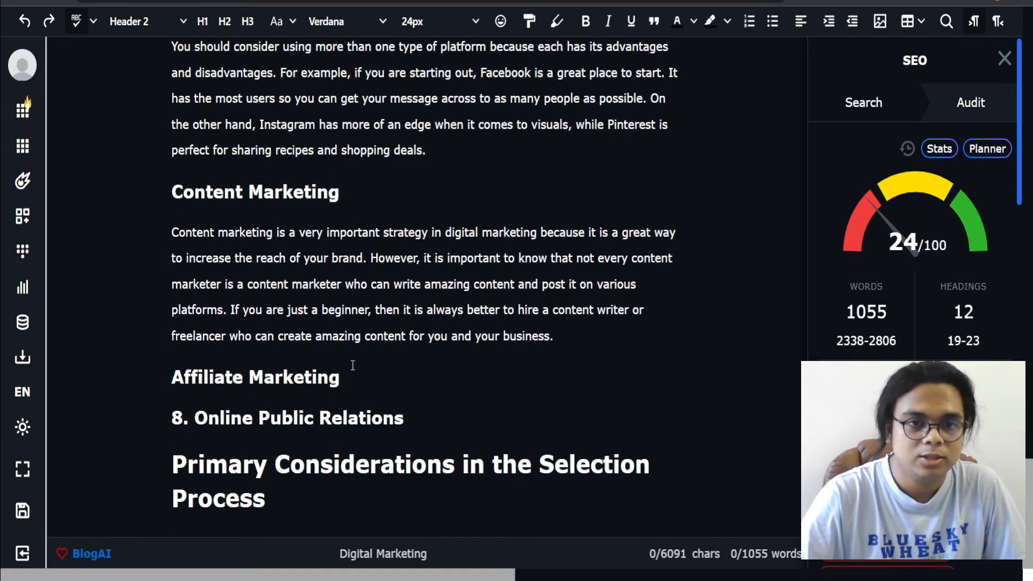
{"action": "left_click_drag", "start_coordinate": [341, 375], "coordinate": [121, 383]}
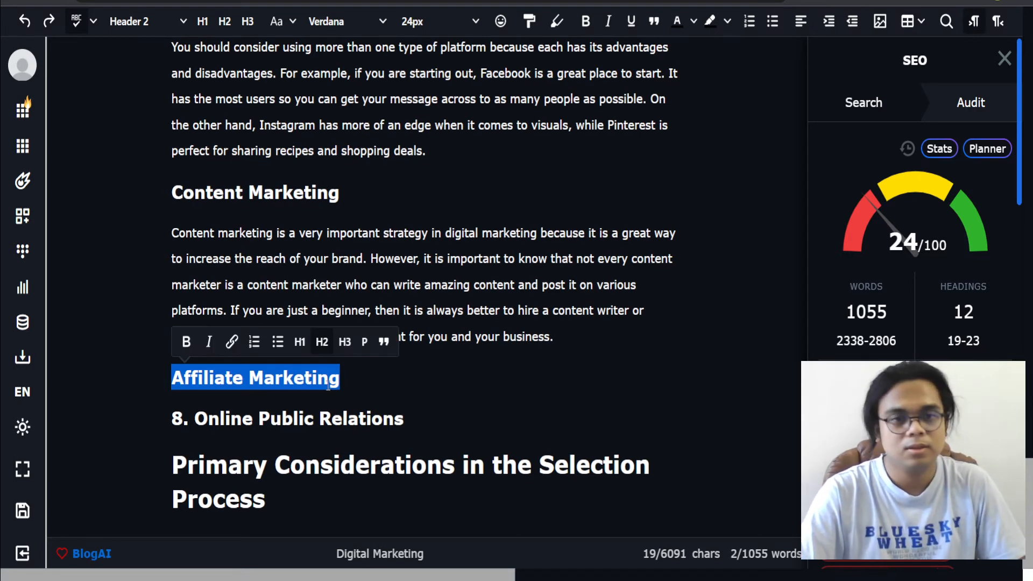
{"action": "left_click", "coordinate": [337, 376]}
{"action": "left_click_drag", "start_coordinate": [337, 376], "coordinate": [108, 382]}
{"action": "left_click", "coordinate": [345, 379]}
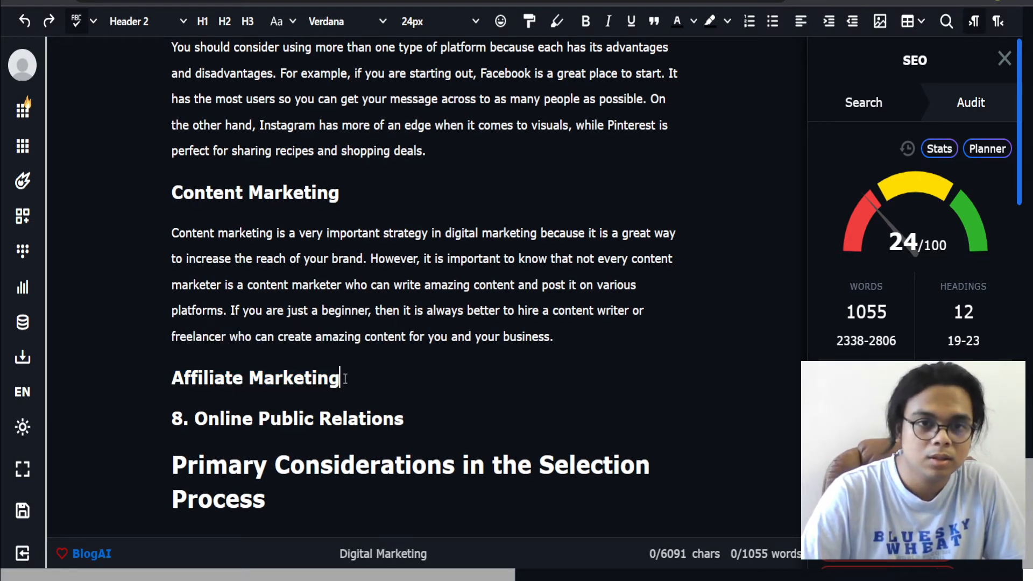
{"action": "left_click_drag", "start_coordinate": [341, 377], "coordinate": [241, 382]}
{"action": "right_click", "coordinate": [244, 381]}
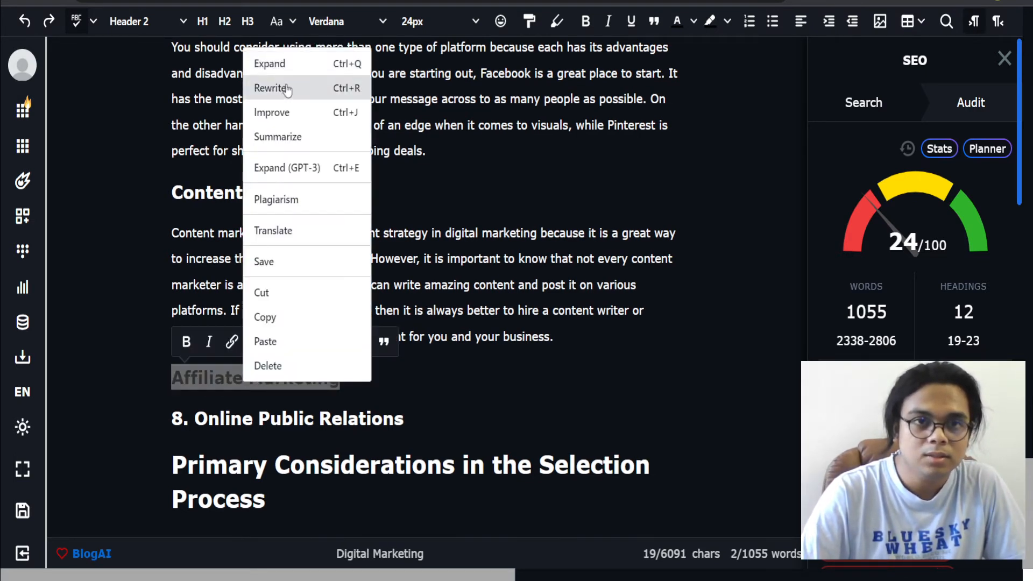
Step: Start a new paragraph below the Affiliate Marketing heading reading 'Afiliate marketing is all about'
{"action": "left_click", "coordinate": [442, 380]}
{"action": "key", "text": "Return"}
{"action": "type", "text": "Afi"}
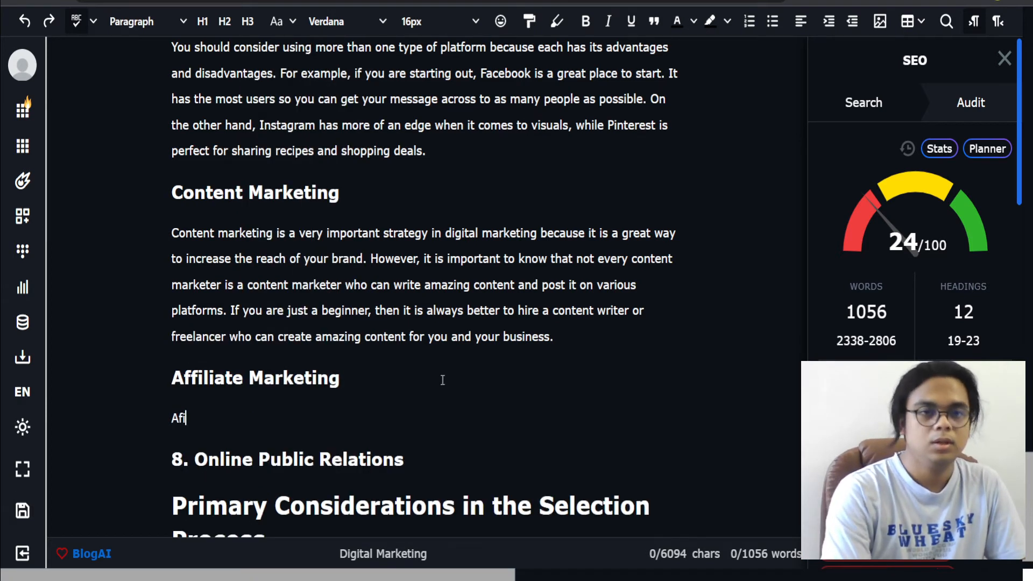
{"action": "type", "text": "iliate marketing "}
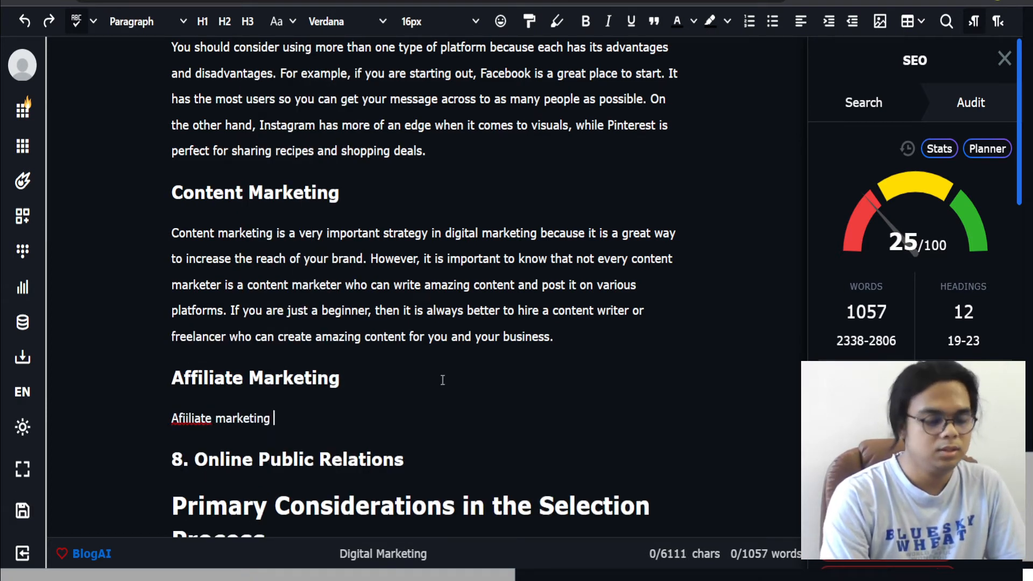
{"action": "type", "text": "is all about"}
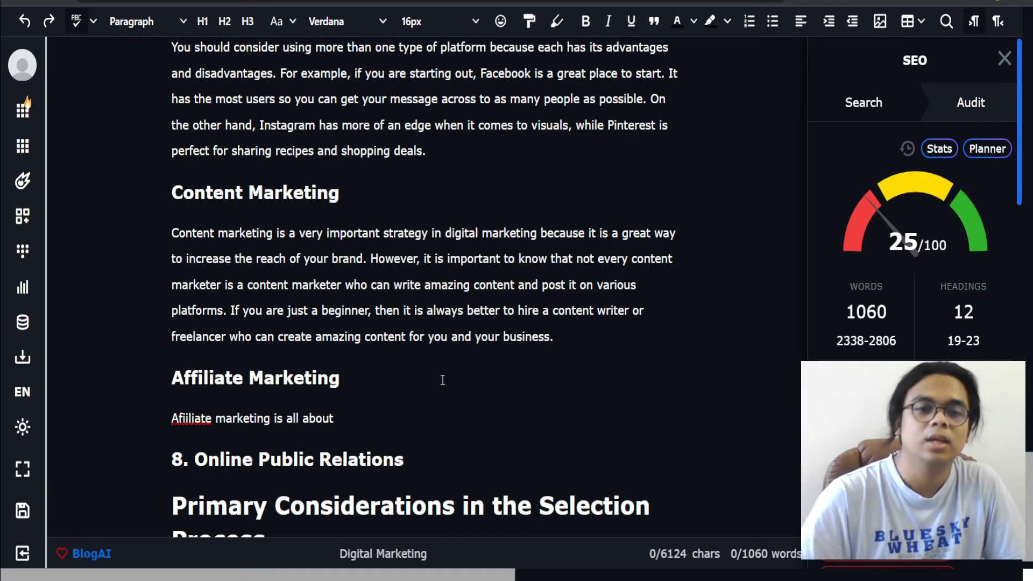
Step: Expand the 'Afiliate marketing is all about' sentence with AI and join the generated text onto it
{"action": "left_click_drag", "start_coordinate": [361, 419], "coordinate": [183, 425]}
{"action": "right_click", "coordinate": [183, 424]}
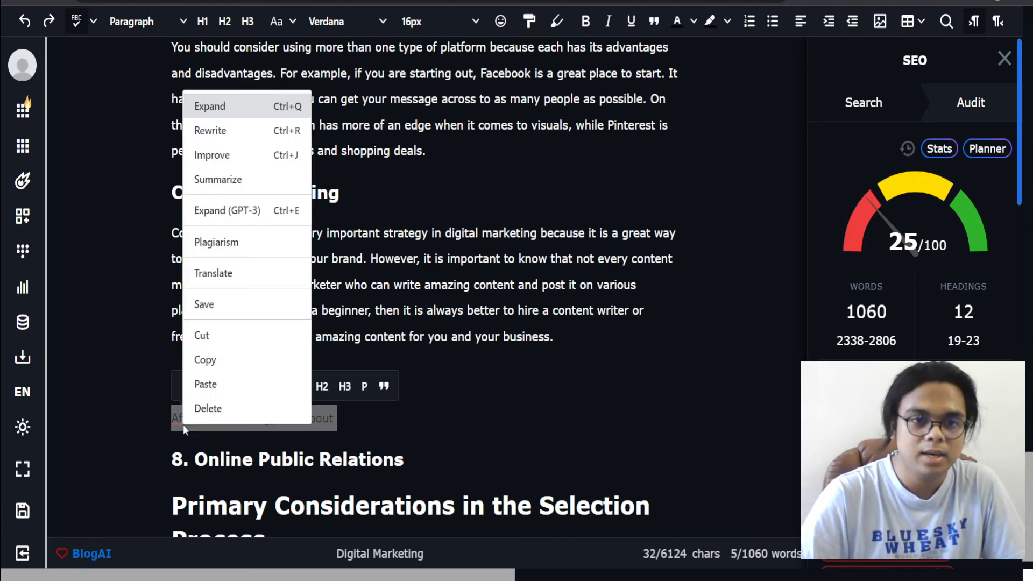
{"action": "left_click", "coordinate": [207, 107]}
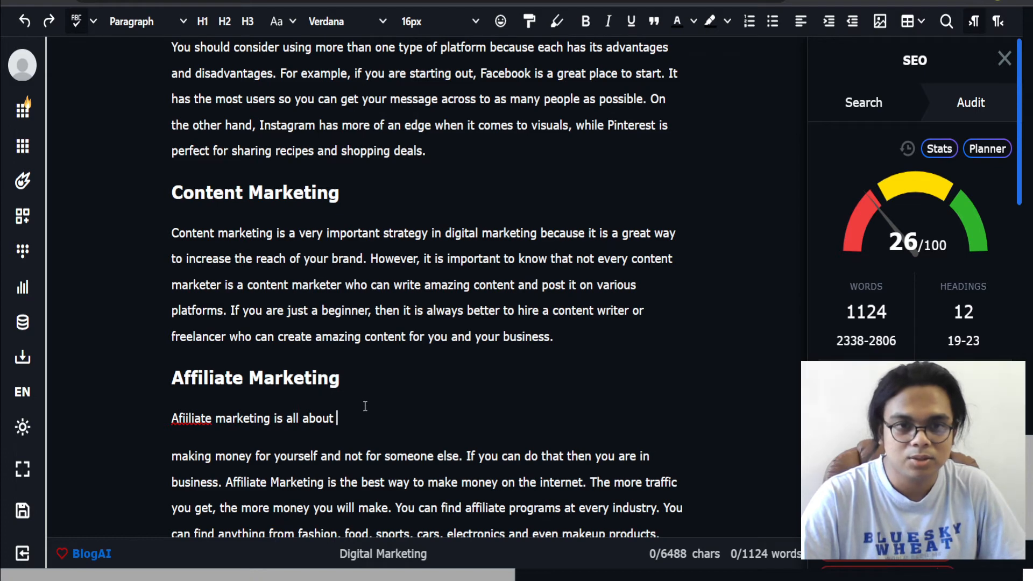
{"action": "key", "text": "BackSpace"}
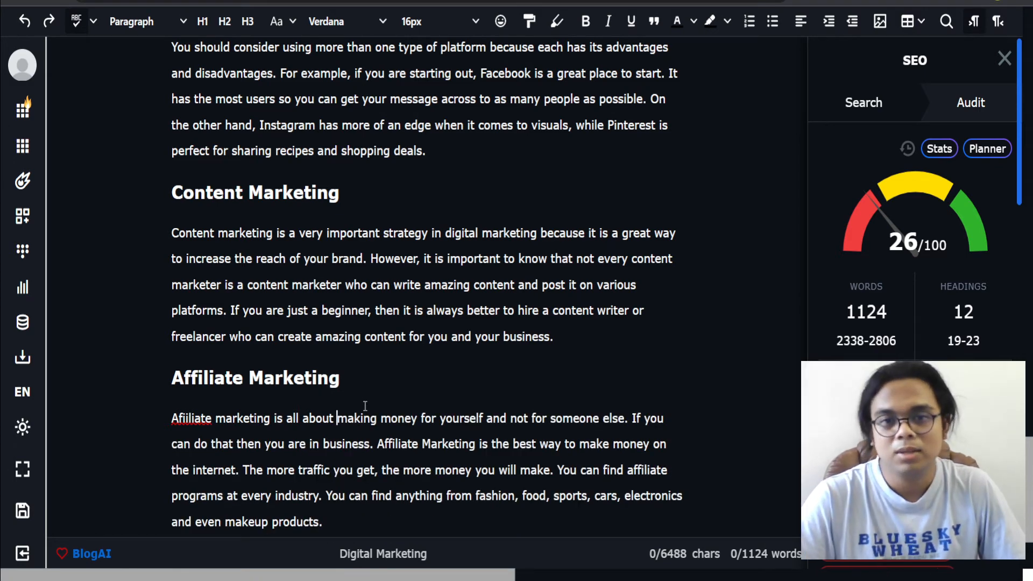
Step: Add a new paragraph 'If you want to get started with affiliate marketing, you can start first with' below the affiliate text
{"action": "scroll", "coordinate": [364, 406], "scroll_direction": "down", "scroll_amount": 2}
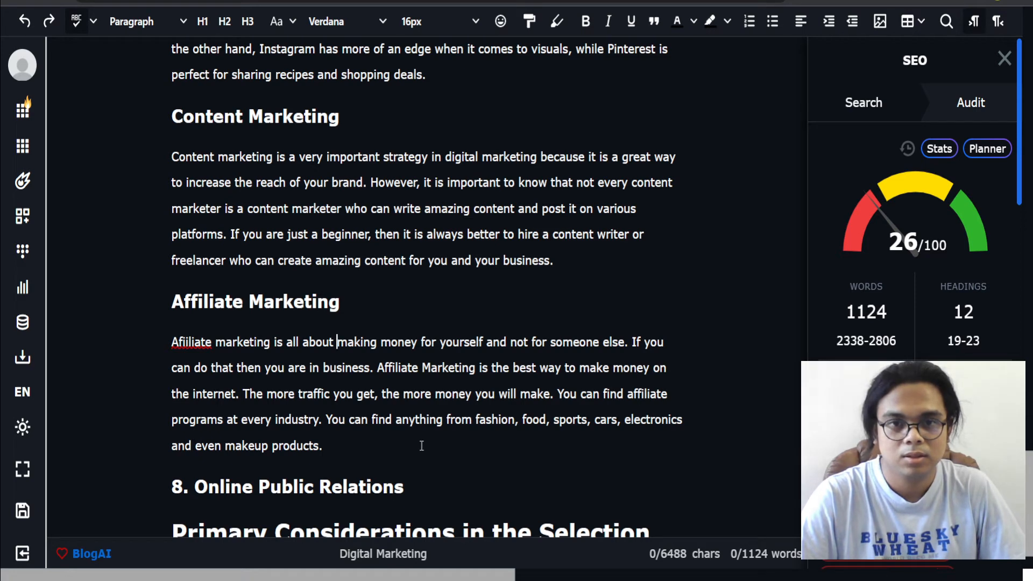
{"action": "left_click_drag", "start_coordinate": [422, 445], "coordinate": [160, 341]}
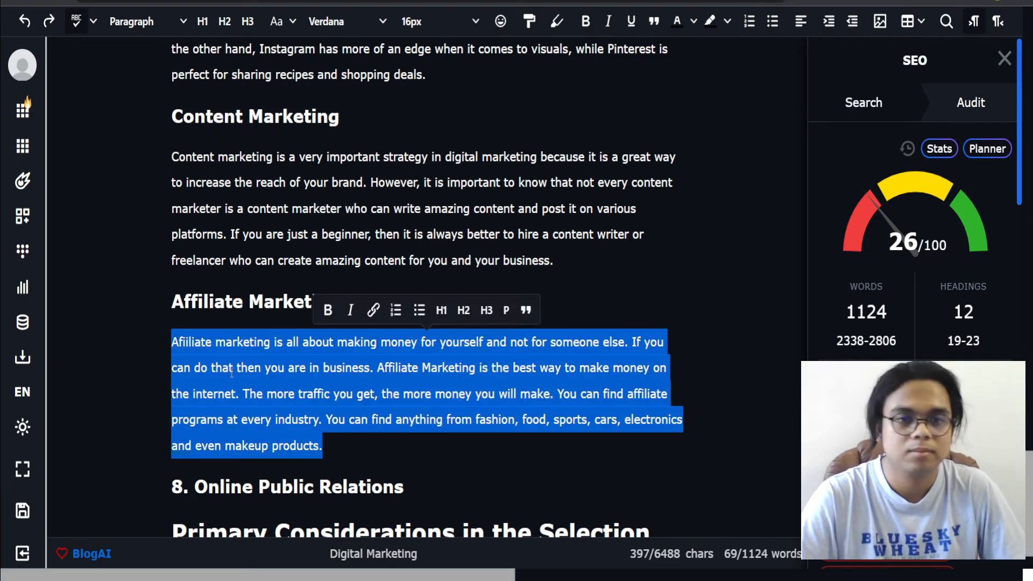
{"action": "left_click", "coordinate": [375, 449]}
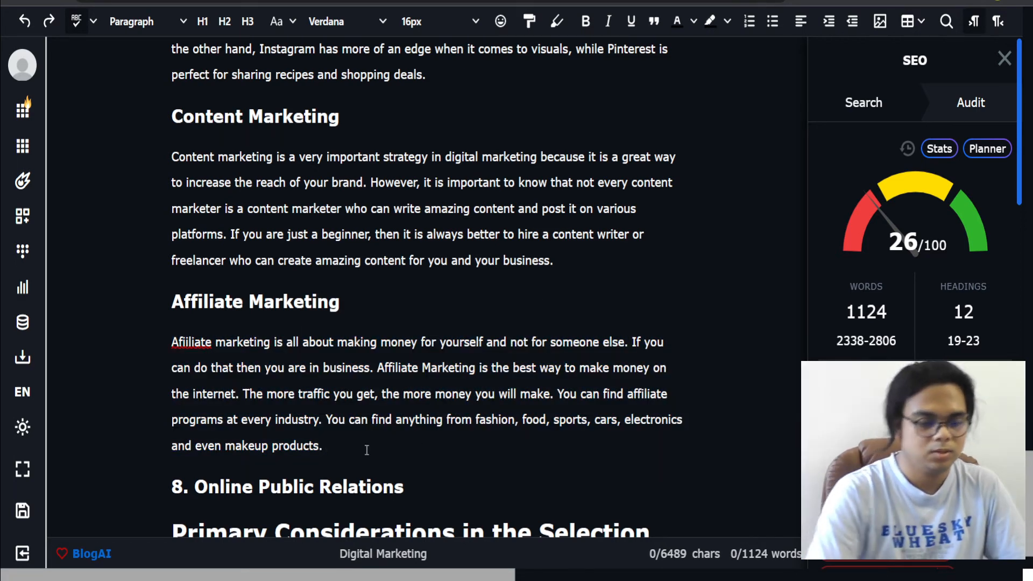
{"action": "key", "text": "Return"}
{"action": "type", "text": "If you want to get "}
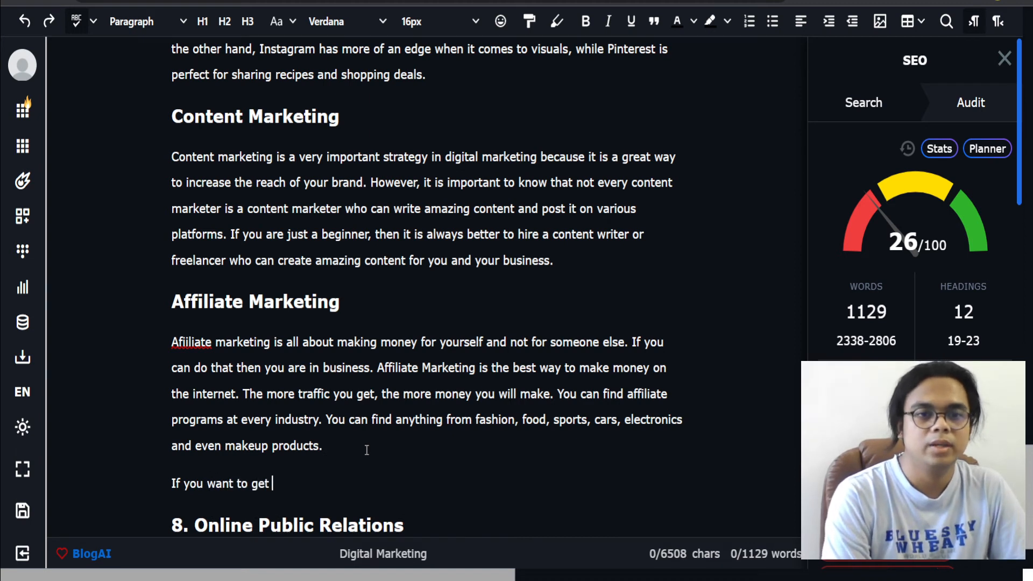
{"action": "type", "text": "started with affil"}
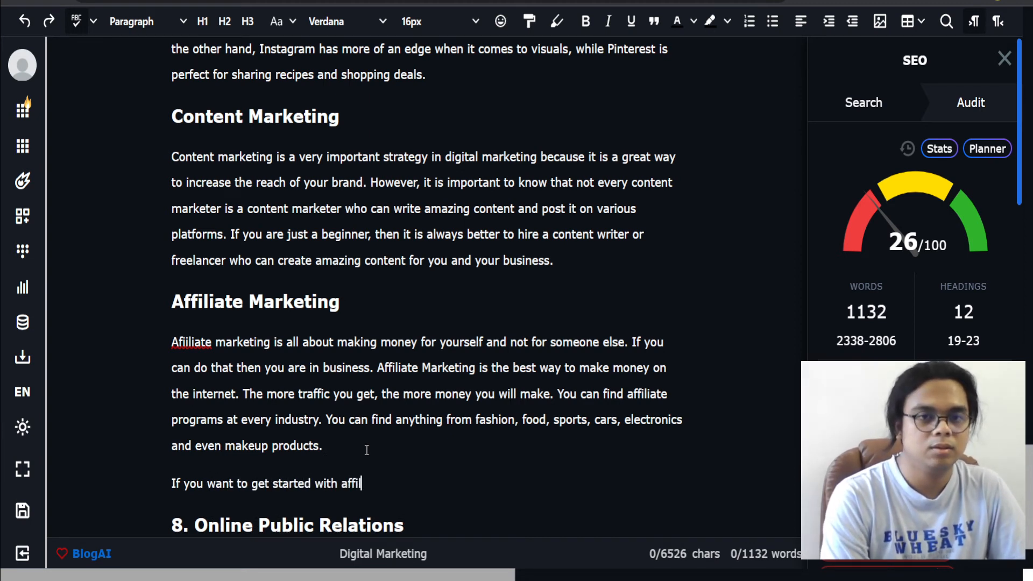
{"action": "type", "text": "iate marketing, you ca"}
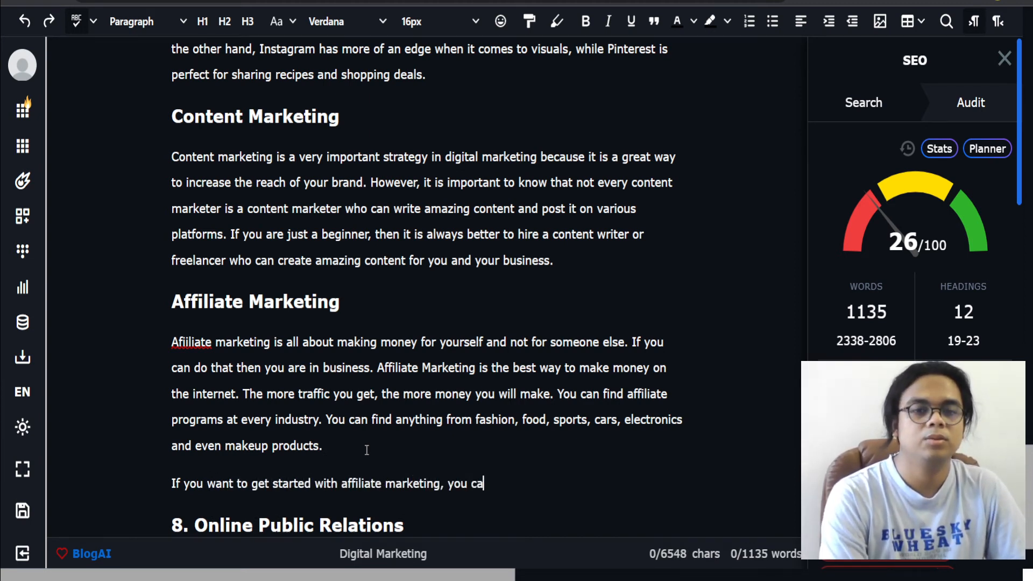
{"action": "type", "text": "n"}
{"action": "key", "text": "BackSpace"}
{"action": "key", "text": "BackSpace"}
{"action": "key", "text": "BackSpace"}
{"action": "type", "text": "can start with"}
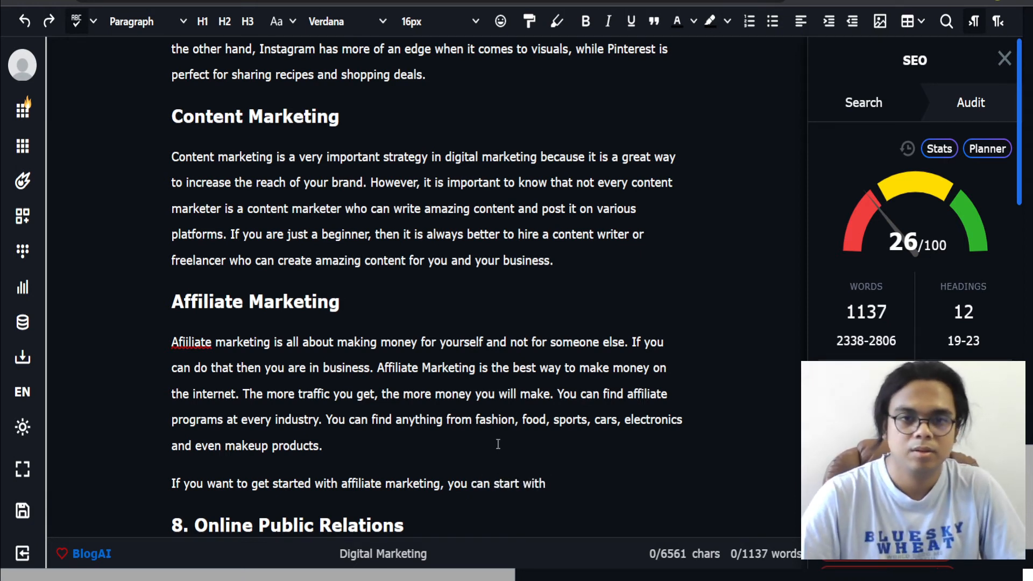
{"action": "left_click", "coordinate": [524, 484]}
{"action": "type", "text": "first"}
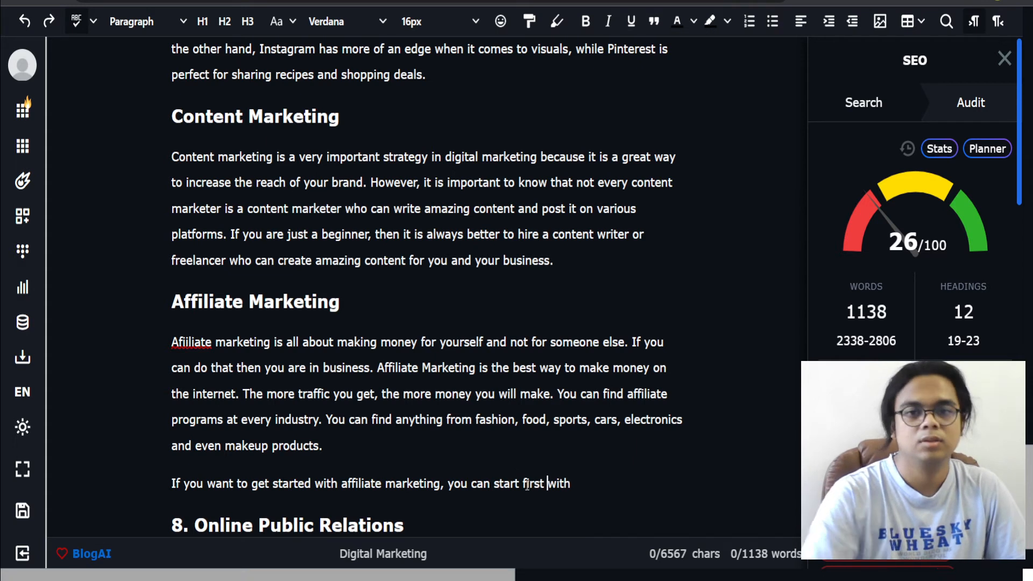
Step: Expand the 'you can start first with' sentence with AI and join the generated text onto it
{"action": "triple_click", "coordinate": [379, 483]}
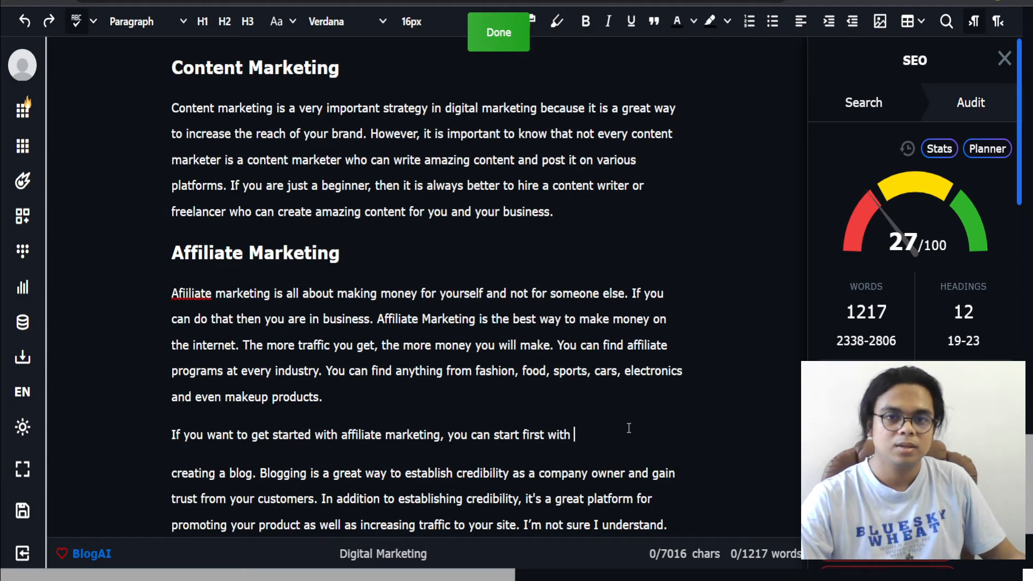
{"action": "key", "text": "Delete"}
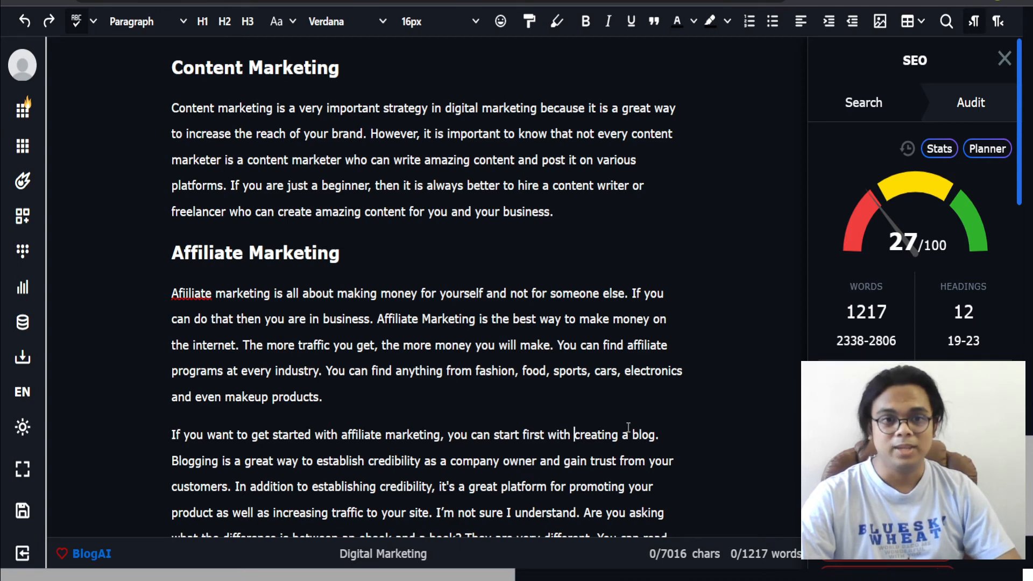
{"action": "scroll", "coordinate": [284, 341], "scroll_direction": "down", "scroll_amount": 3}
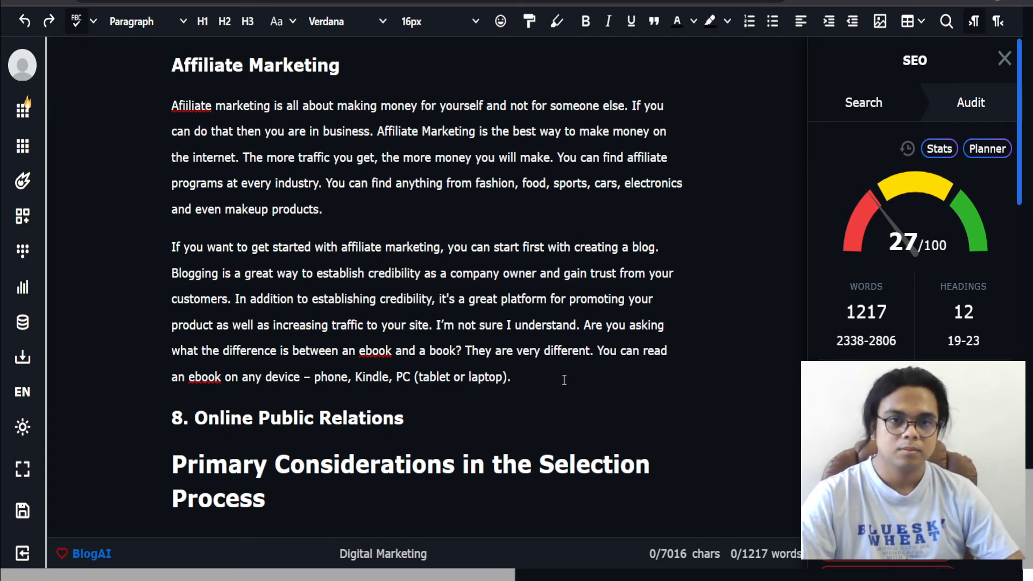
Step: Delete the off-topic sentences after 'increasing traffic to your site.' and remove the '8.' from the Online Public Relations heading
{"action": "left_click_drag", "start_coordinate": [565, 380], "coordinate": [436, 336]}
{"action": "key", "text": "BackSpace"}
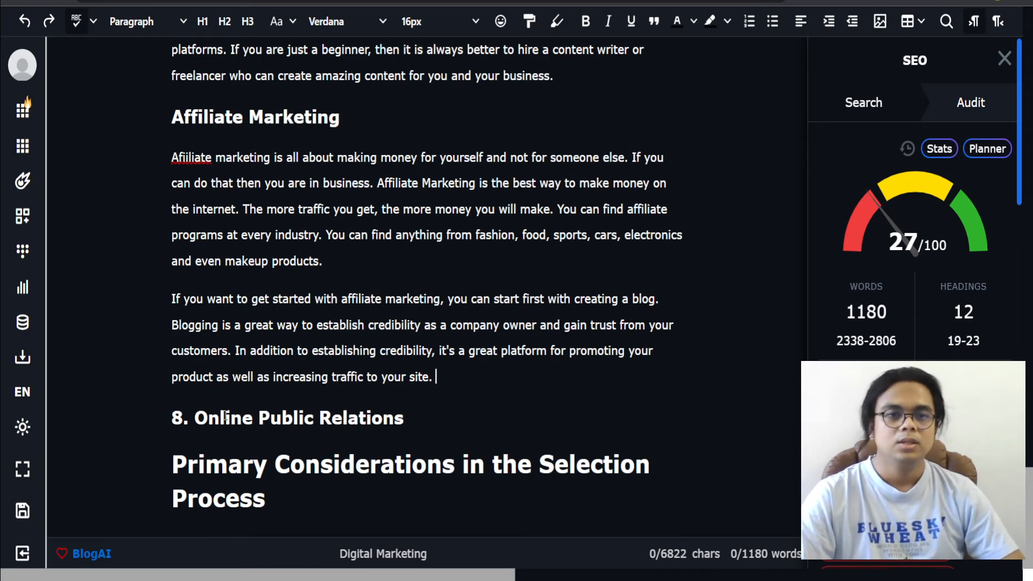
{"action": "left_click_drag", "start_coordinate": [204, 418], "coordinate": [148, 418]}
{"action": "key", "text": "BackSpace"}
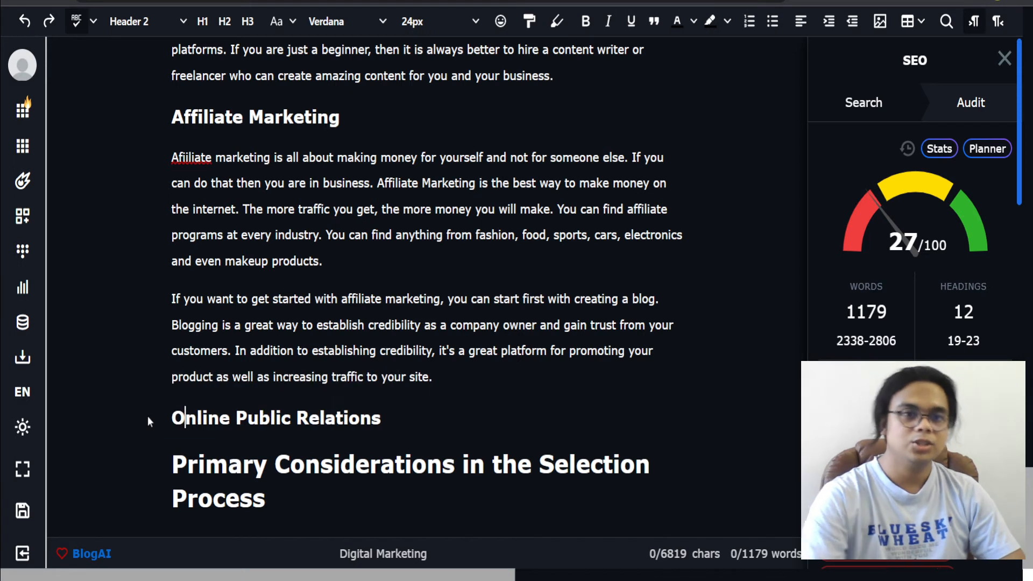
Step: Add a paragraph 'Online public relations is used in digital marketing because' below the Online Public Relations heading
{"action": "left_click", "coordinate": [439, 415]}
{"action": "key", "text": "Return"}
{"action": "type", "text": "O"}
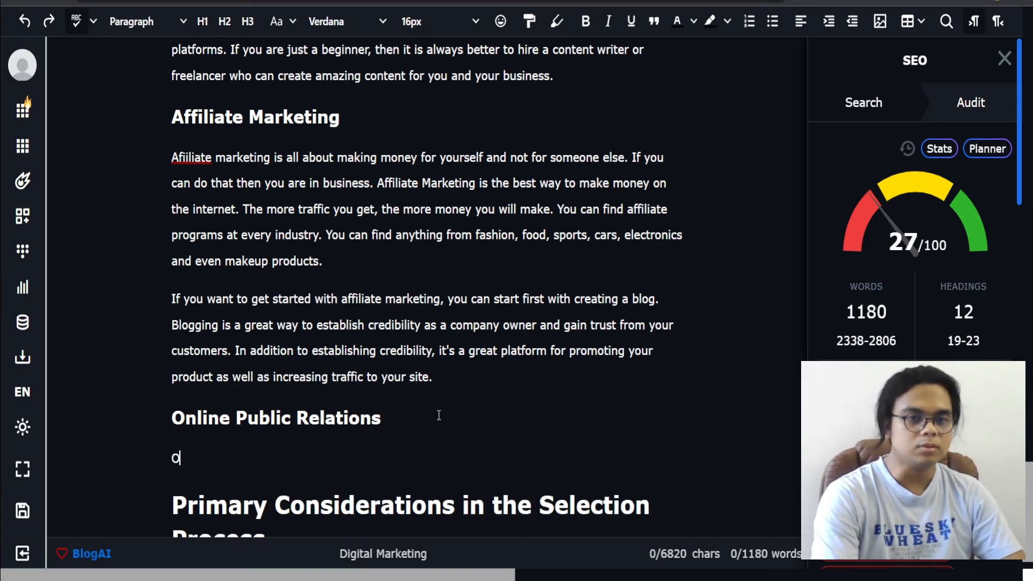
{"action": "type", "text": "nline public rel"}
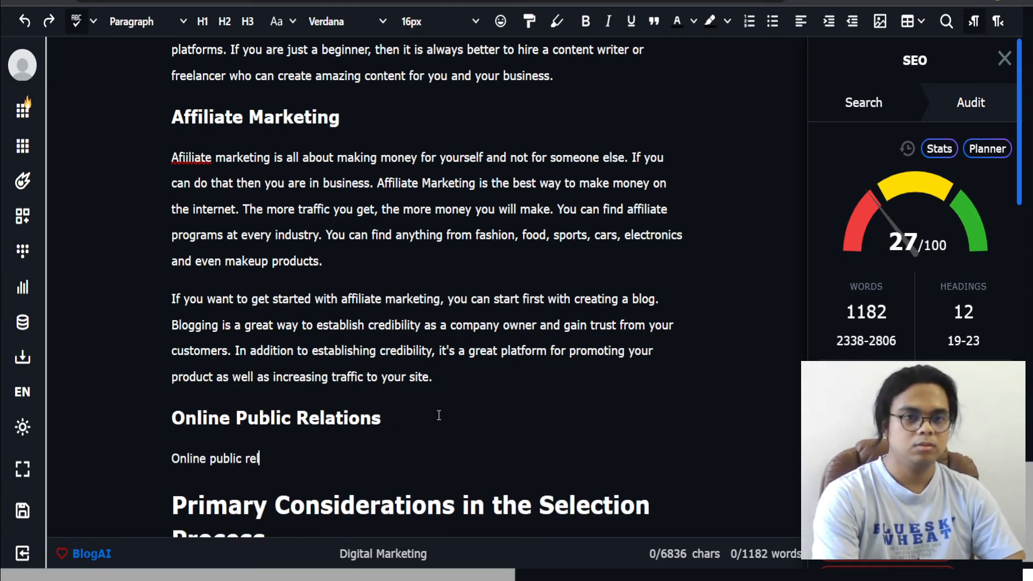
{"action": "type", "text": "ations is used in "}
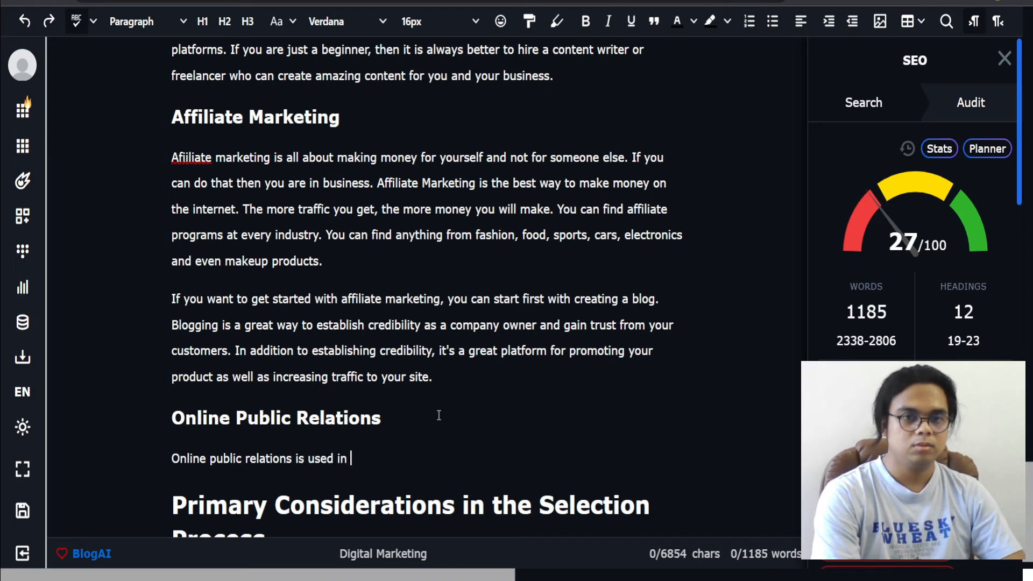
{"action": "type", "text": "digital marketi"}
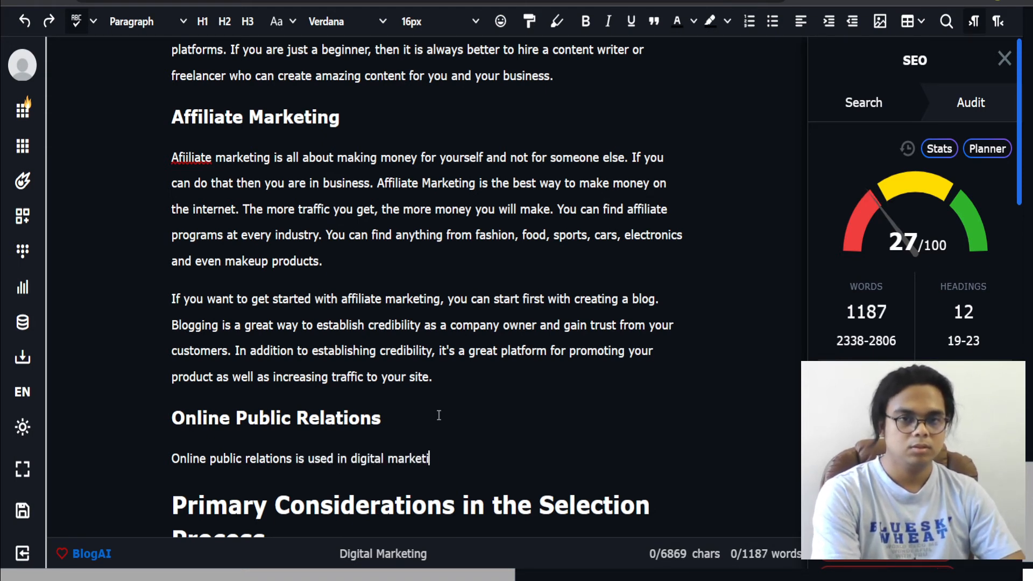
{"action": "type", "text": "ng because"}
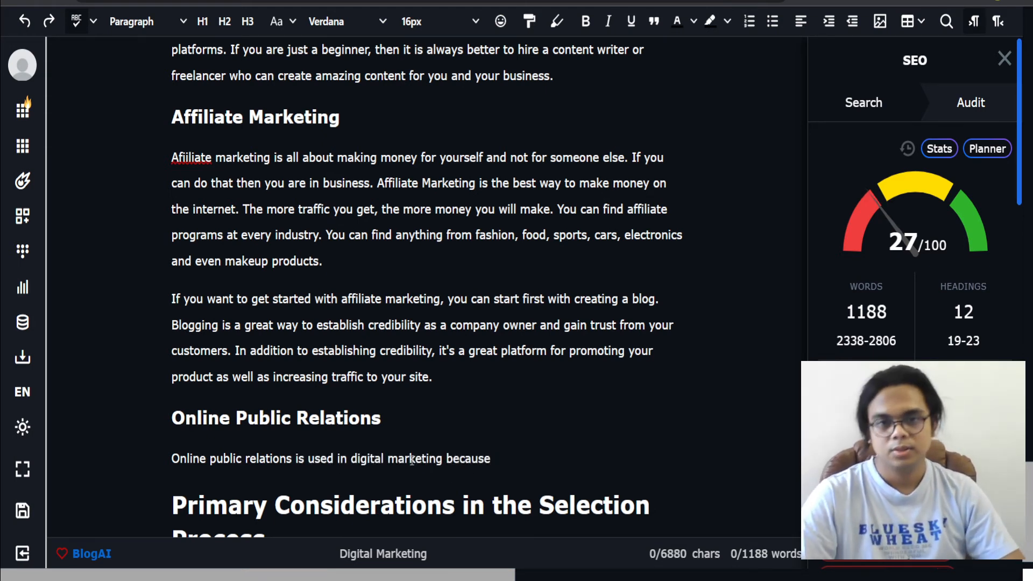
Step: Expand the 'Online public relations is used in digital marketing because' sentence with AI and join the generated text onto it
{"action": "left_click_drag", "start_coordinate": [486, 460], "coordinate": [162, 461]}
{"action": "right_click", "coordinate": [190, 459]}
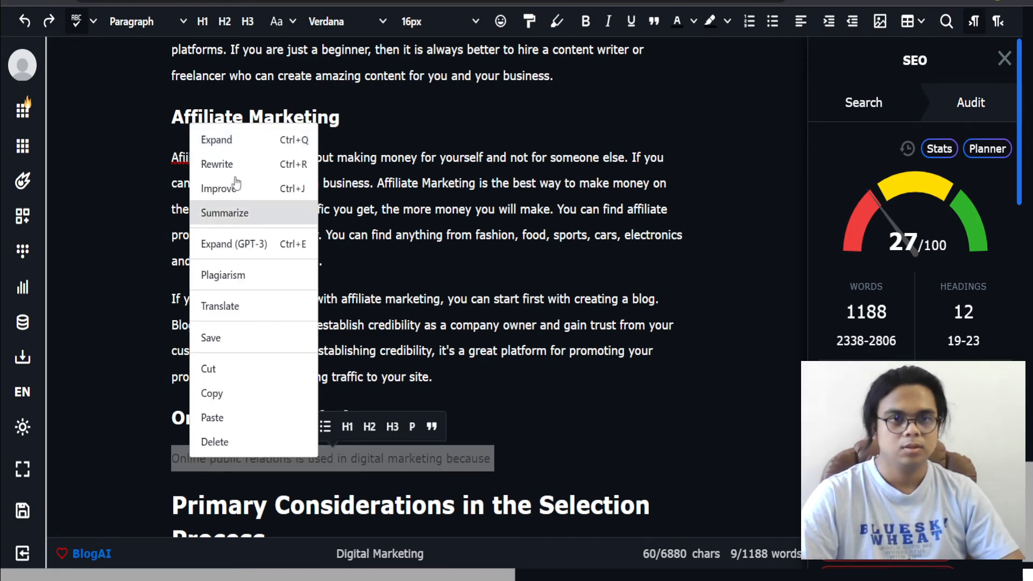
{"action": "left_click", "coordinate": [232, 142]}
{"action": "scroll", "coordinate": [575, 458], "scroll_direction": "down", "scroll_amount": 1}
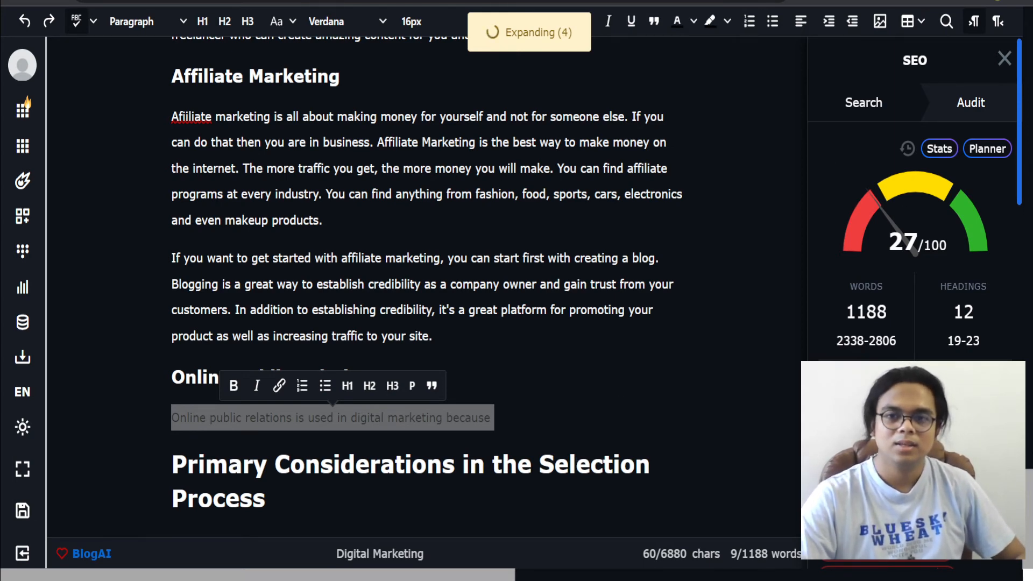
{"action": "scroll", "coordinate": [903, 206], "scroll_direction": "down", "scroll_amount": 15}
{"action": "scroll", "coordinate": [878, 205], "scroll_direction": "down", "scroll_amount": 10}
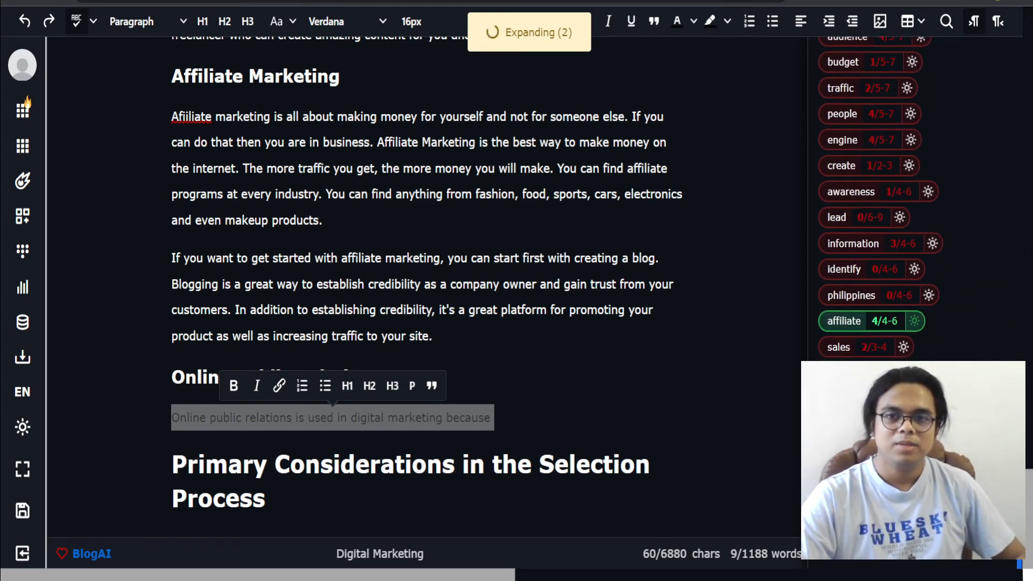
{"action": "left_click", "coordinate": [505, 419]}
{"action": "key", "text": "Delete"}
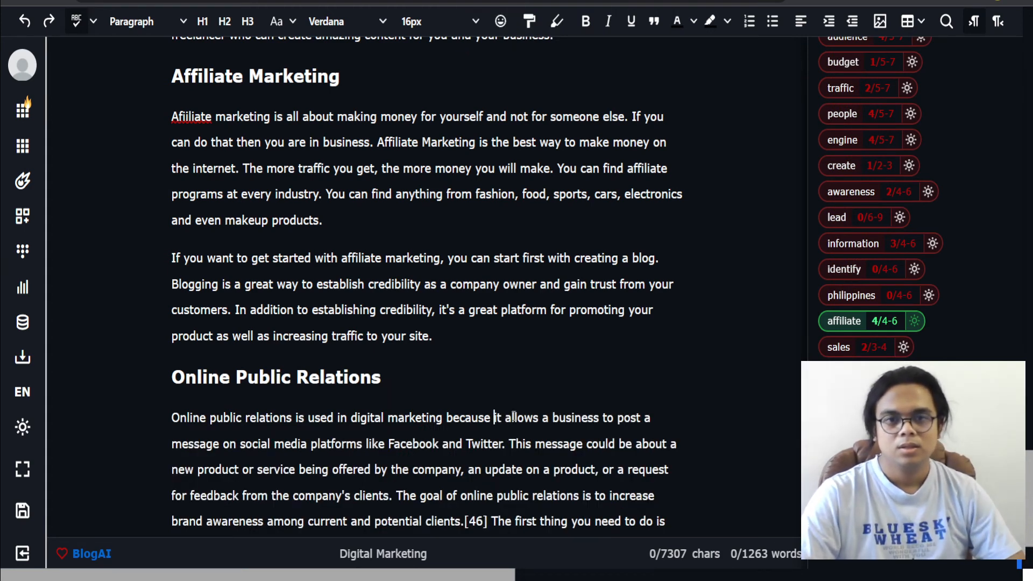
Step: Delete the '[46]' citation and the closing sentence about figuring out your stage from the online PR paragraph
{"action": "scroll", "coordinate": [508, 376], "scroll_direction": "down", "scroll_amount": 3}
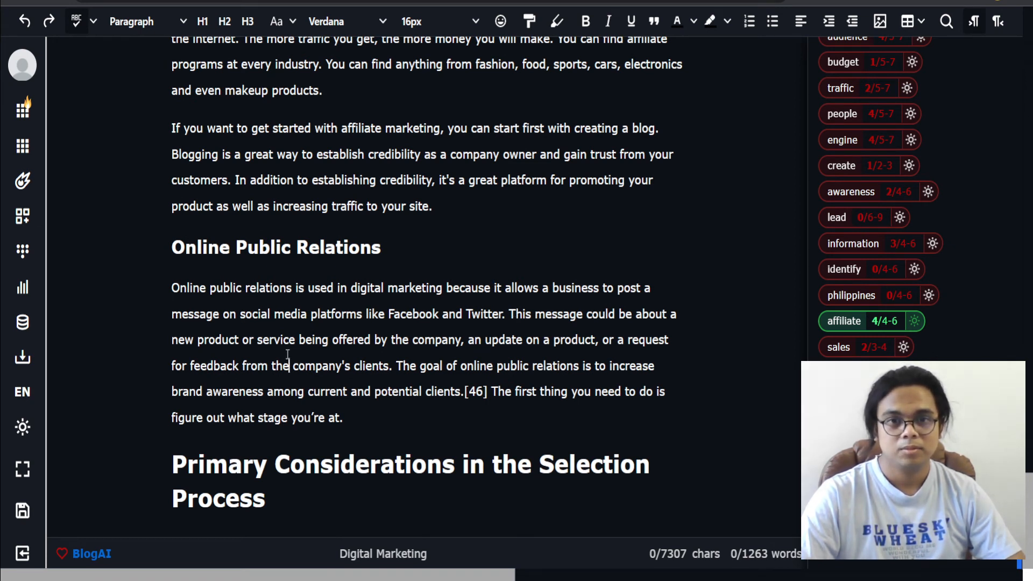
{"action": "left_click", "coordinate": [453, 359]}
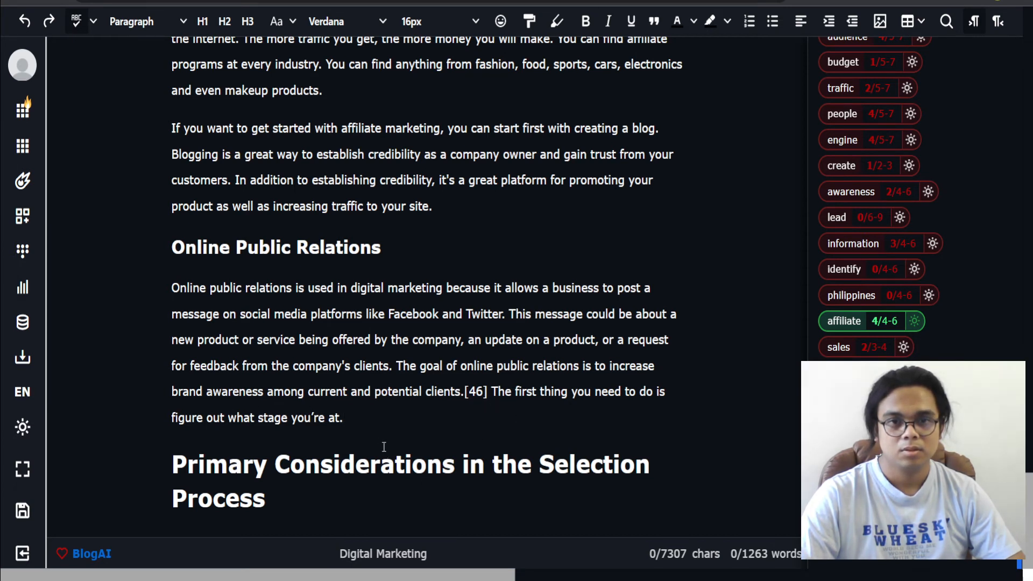
{"action": "left_click", "coordinate": [383, 426]}
{"action": "left_click_drag", "start_coordinate": [491, 417], "coordinate": [465, 394]}
{"action": "key", "text": "BackSpace"}
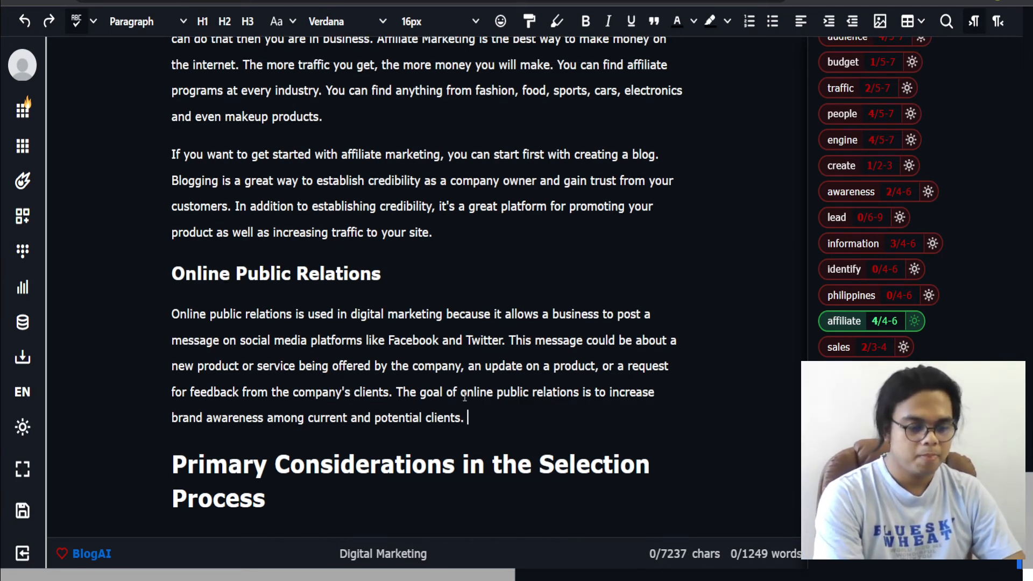
Step: Append the sentence 'With online public relations, you can establish' to the online PR paragraph
{"action": "type", "text": "With onli"}
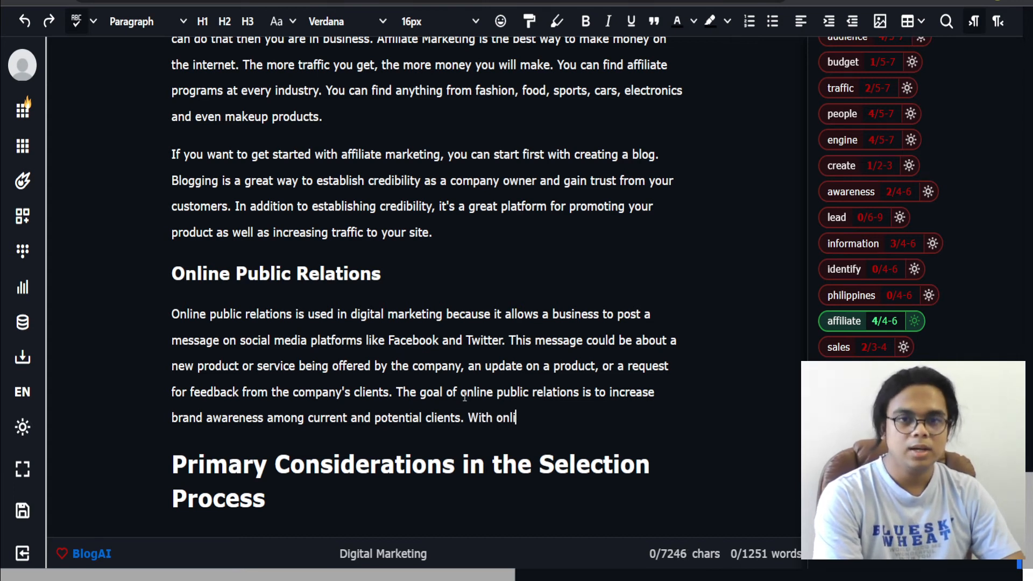
{"action": "type", "text": "ne public relation"}
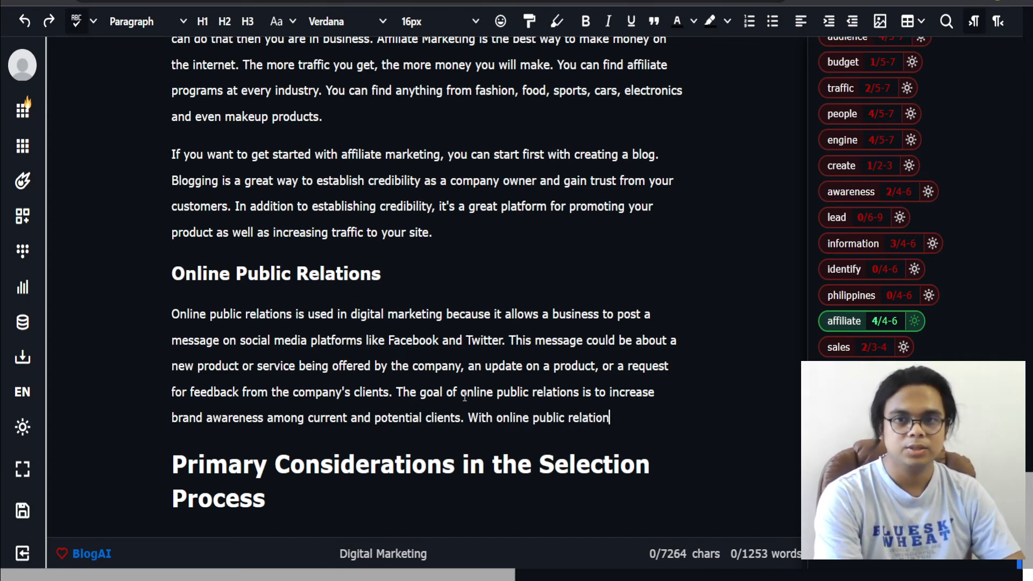
{"action": "type", "text": "s, you can establish"}
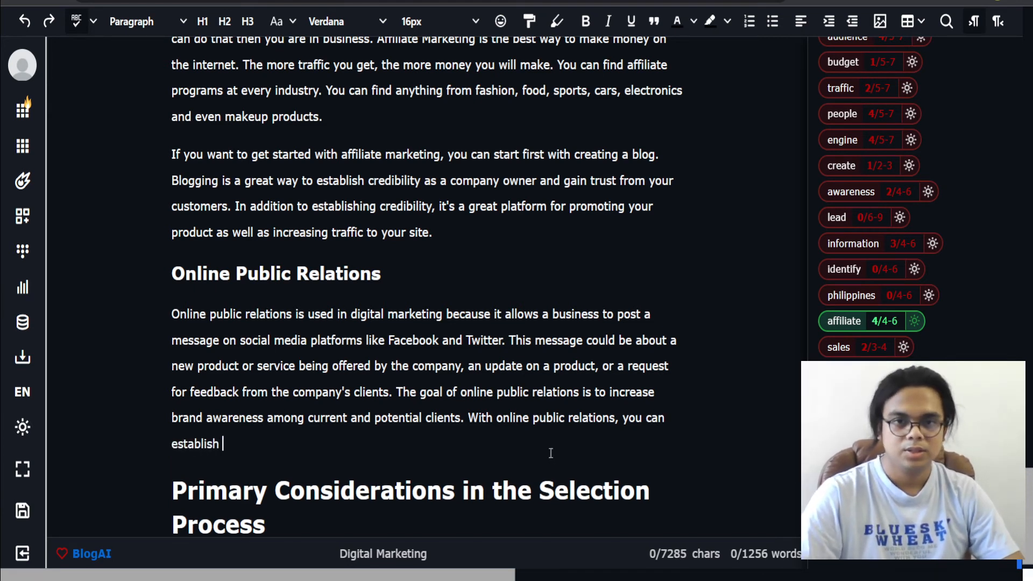
Step: Expand the 'With online public relations, you can establish' sentence with AI and join the generated text onto it
{"action": "left_click_drag", "start_coordinate": [549, 452], "coordinate": [470, 419]}
{"action": "right_click", "coordinate": [470, 418]}
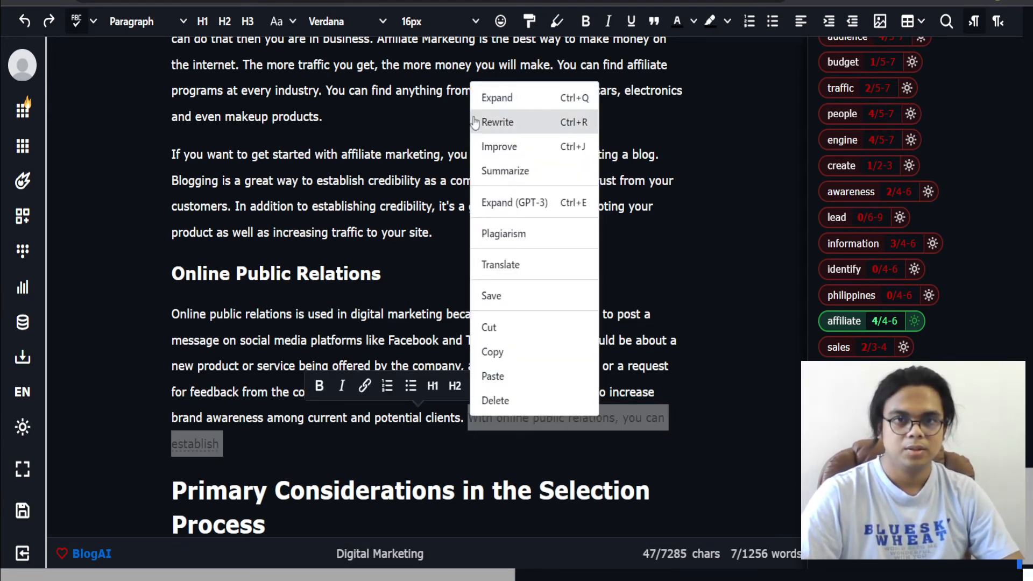
{"action": "left_click", "coordinate": [517, 97]}
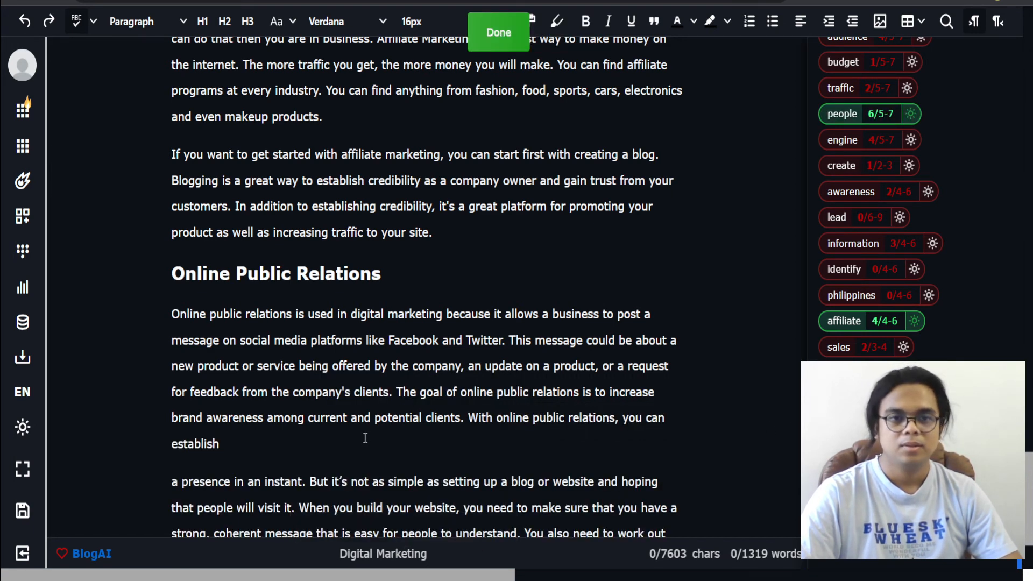
{"action": "scroll", "coordinate": [365, 438], "scroll_direction": "down", "scroll_amount": 1}
{"action": "left_click", "coordinate": [286, 366]}
{"action": "key", "text": "Delete"}
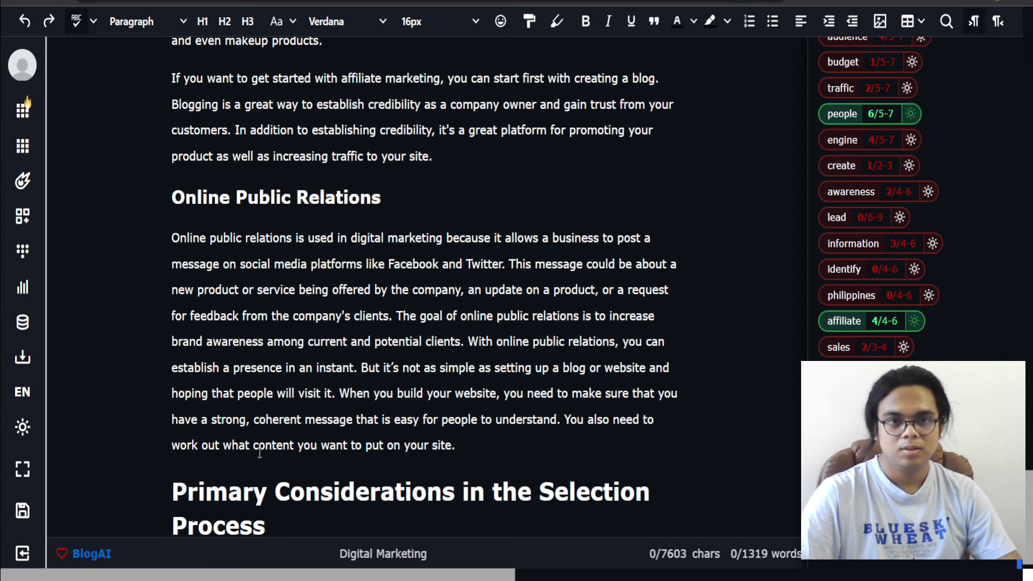
Step: Start a paragraph 'So now you know' below the 'Primary Considerations in the Selection Process' heading
{"action": "scroll", "coordinate": [463, 447], "scroll_direction": "down", "scroll_amount": 1}
{"action": "left_click", "coordinate": [469, 445]}
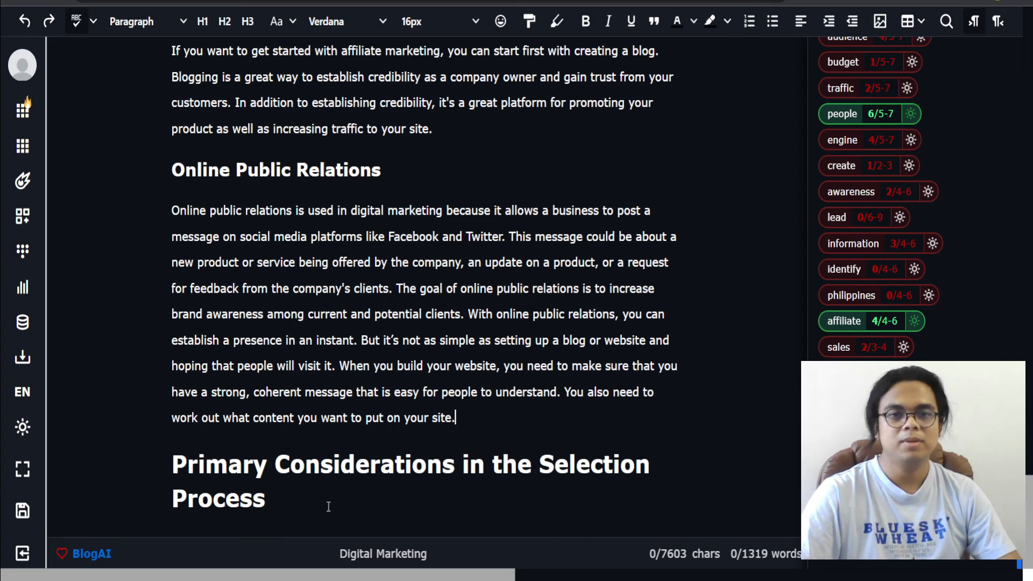
{"action": "left_click_drag", "start_coordinate": [327, 504], "coordinate": [166, 467]}
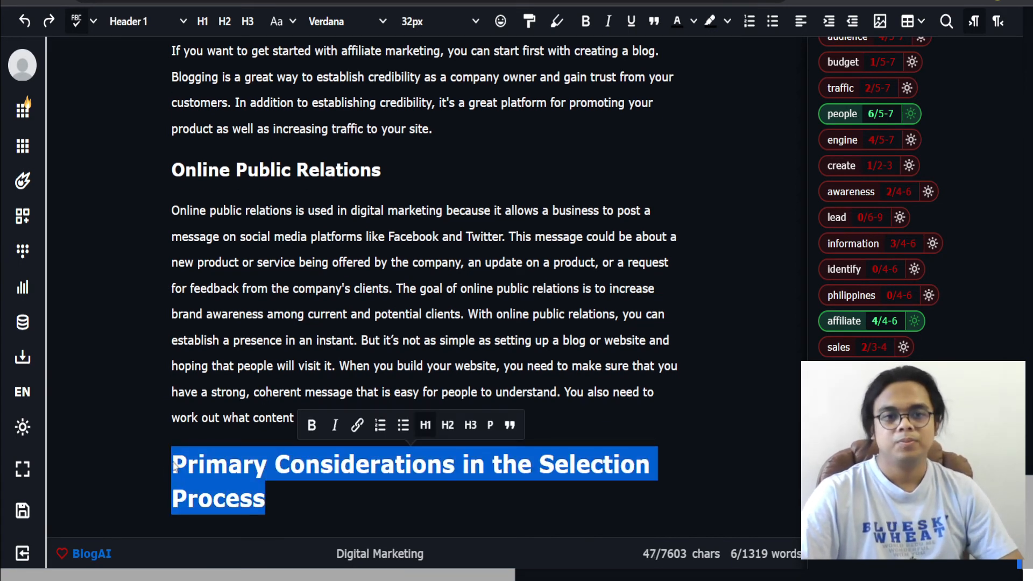
{"action": "left_click", "coordinate": [300, 484]}
{"action": "type", "text": "When c"}
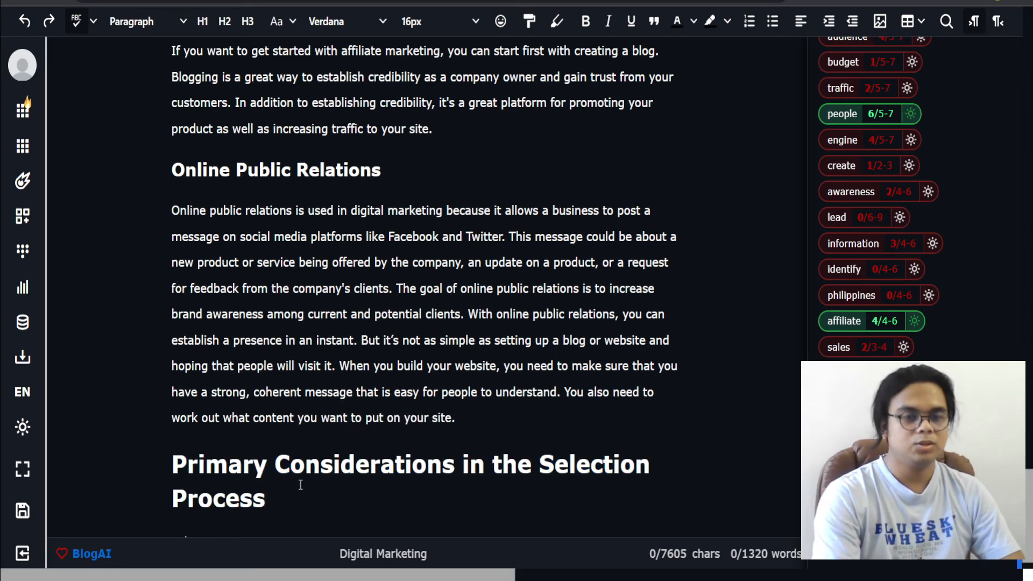
{"action": "type", "text": "t comes to"}
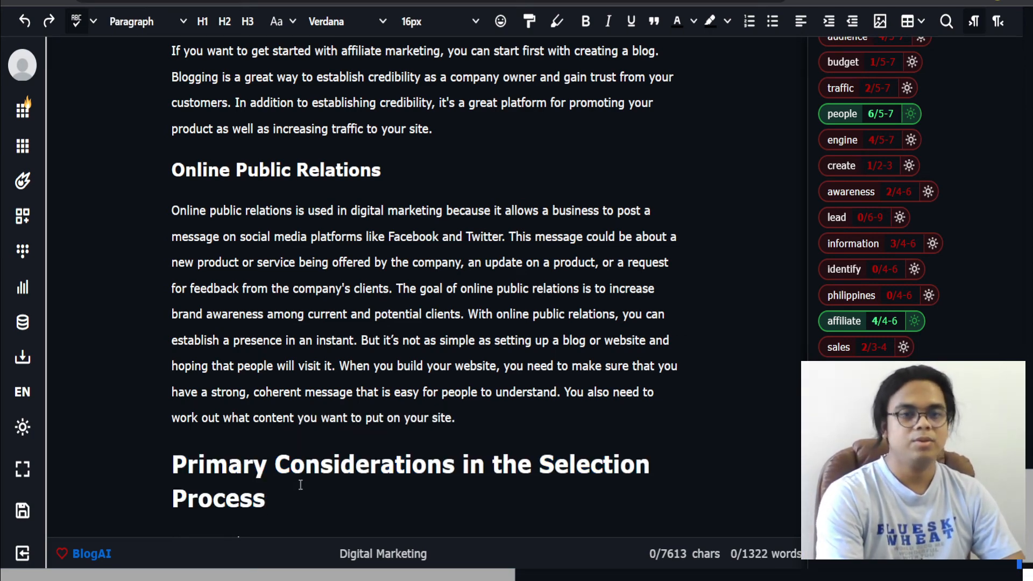
Step: Continue the paragraph with 'some of the popular digital marketing channels. You can choose what is perfect for you to start initially'
{"action": "scroll", "coordinate": [314, 94], "scroll_direction": "up", "scroll_amount": 13}
{"action": "scroll", "coordinate": [318, 82], "scroll_direction": "up", "scroll_amount": 20}
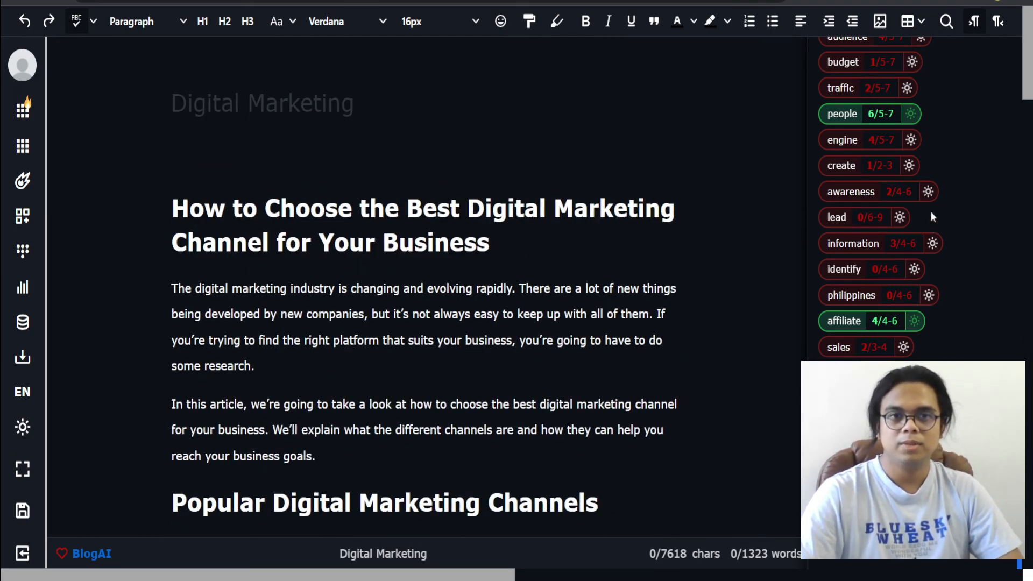
{"action": "scroll", "coordinate": [346, 513], "scroll_direction": "down", "scroll_amount": 20}
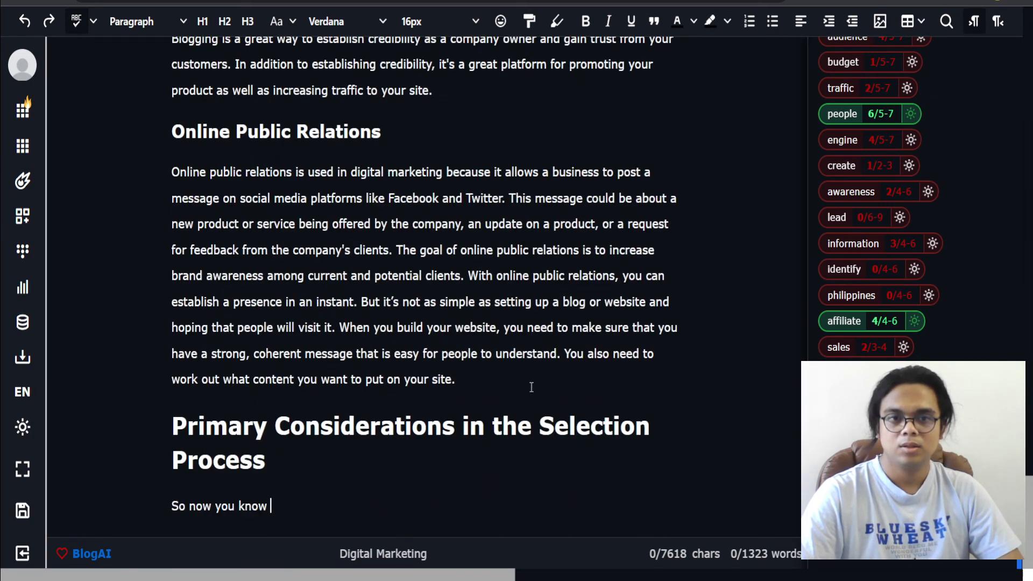
{"action": "type", "text": "some of "}
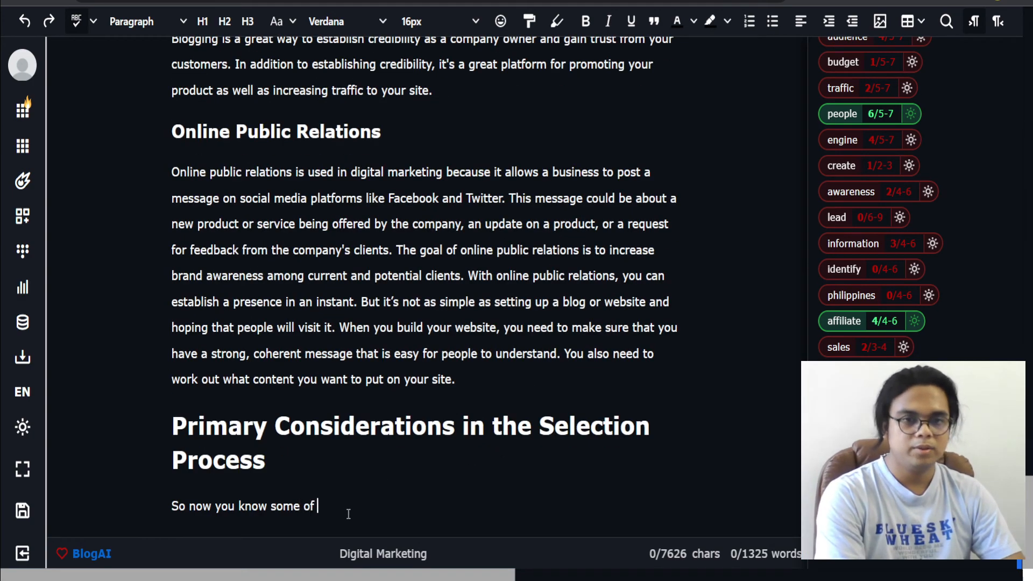
{"action": "type", "text": "the po"}
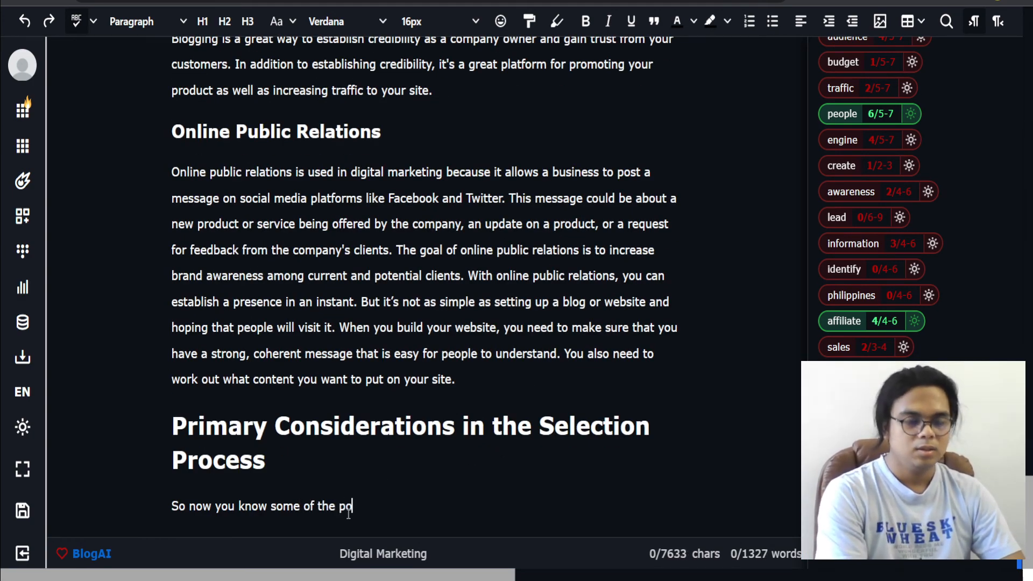
{"action": "type", "text": "pular digital marketi"}
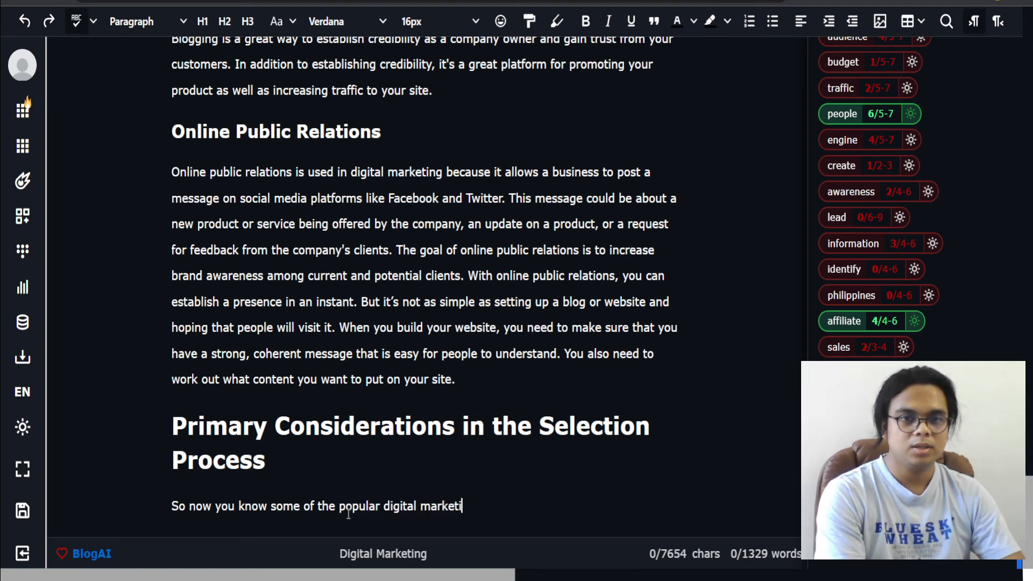
{"action": "type", "text": "ng channels"}
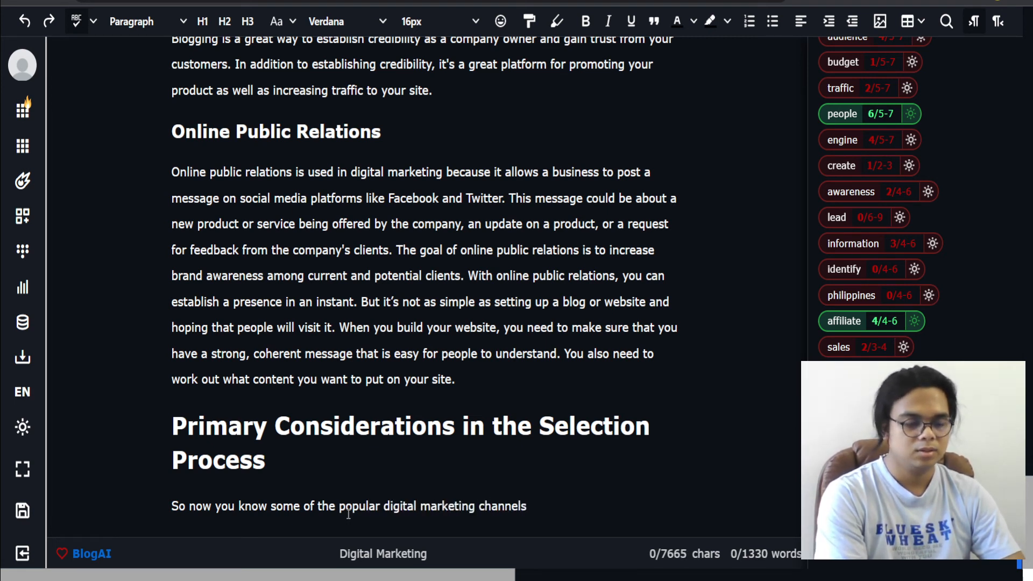
{"action": "type", "text": ". N"}
{"action": "key", "text": "BackSpace"}
{"action": "key", "text": "BackSpace"}
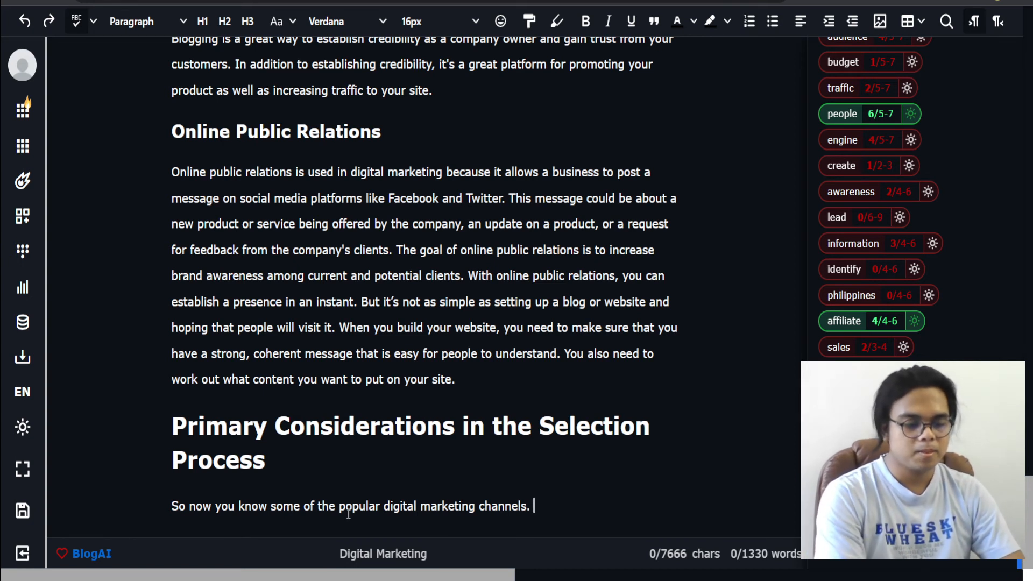
{"action": "type", "text": "You can c"}
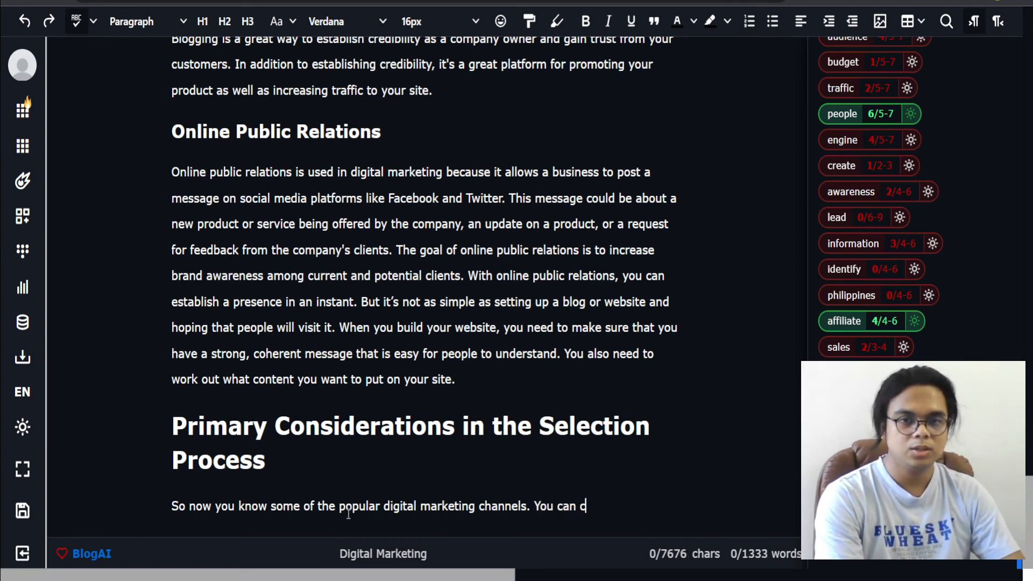
{"action": "type", "text": "hoose what is perf"}
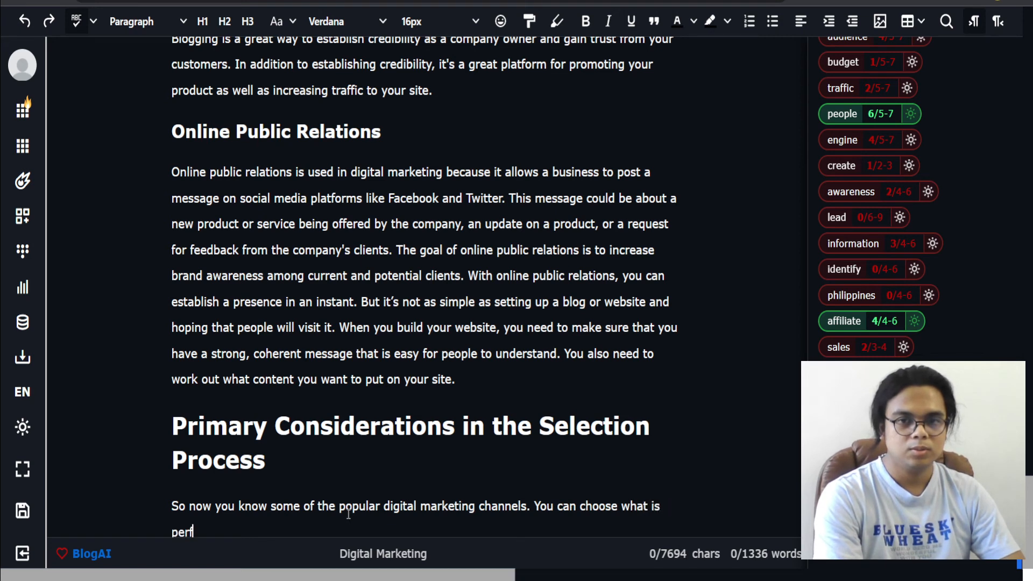
{"action": "type", "text": "ect for you to sat"}
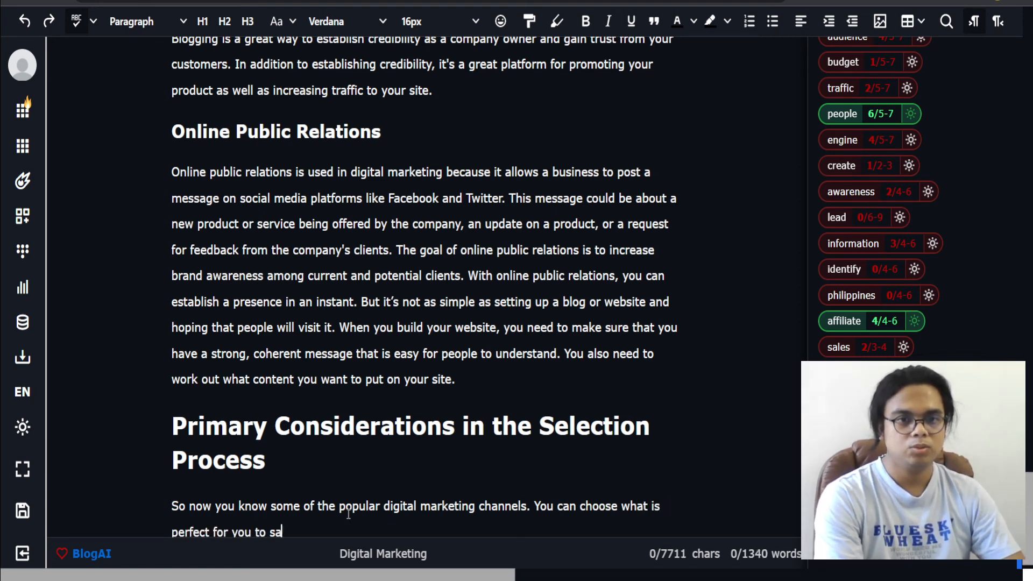
{"action": "key", "text": "BackSpace"}
{"action": "key", "text": "BackSpace"}
{"action": "type", "text": "tart in"}
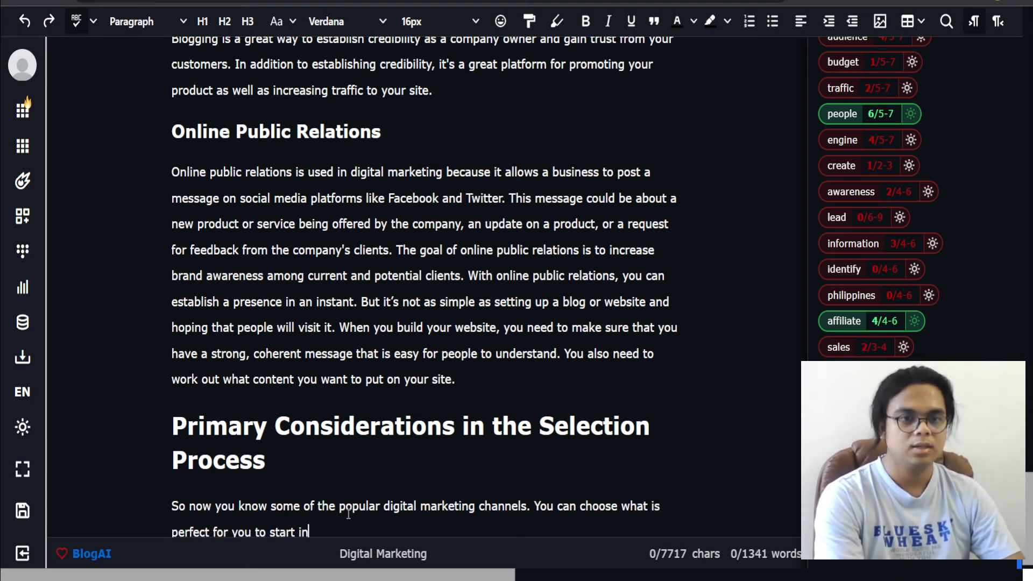
{"action": "type", "text": "itially"}
Step: Expand the paragraph with AI and delete the generated text, keeping only the full stop after 'initially'
{"action": "scroll", "coordinate": [353, 522], "scroll_direction": "down", "scroll_amount": 1}
{"action": "left_click_drag", "start_coordinate": [353, 522], "coordinate": [151, 486]}
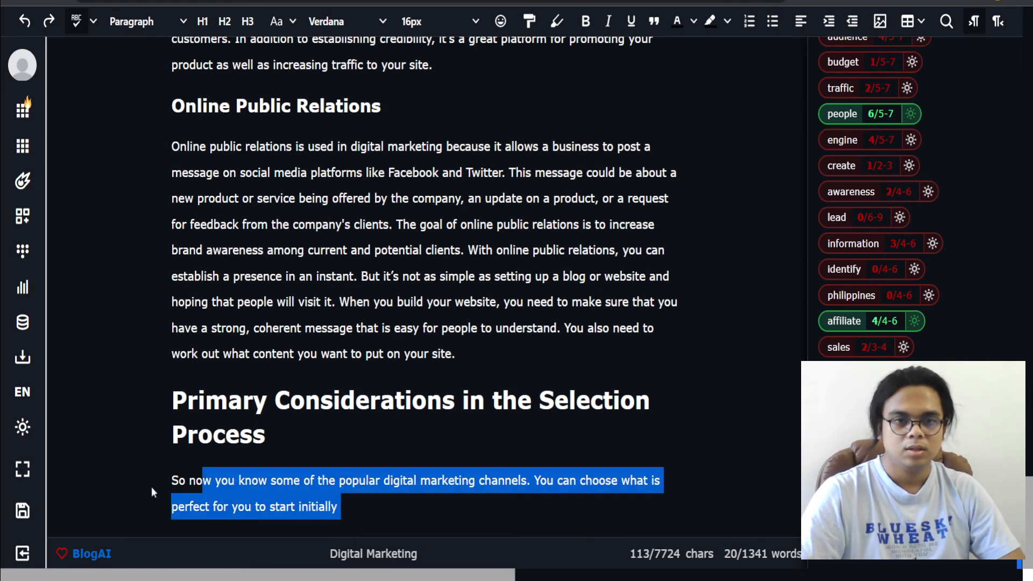
{"action": "right_click", "coordinate": [199, 482]}
{"action": "left_click", "coordinate": [257, 164]}
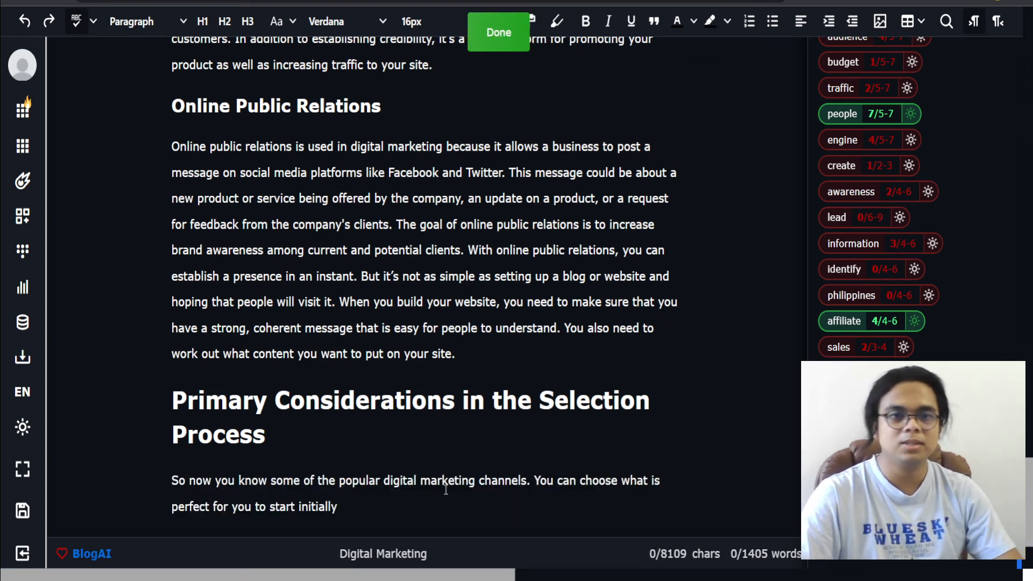
{"action": "scroll", "coordinate": [412, 487], "scroll_direction": "down", "scroll_amount": 1}
{"action": "left_click", "coordinate": [363, 436]}
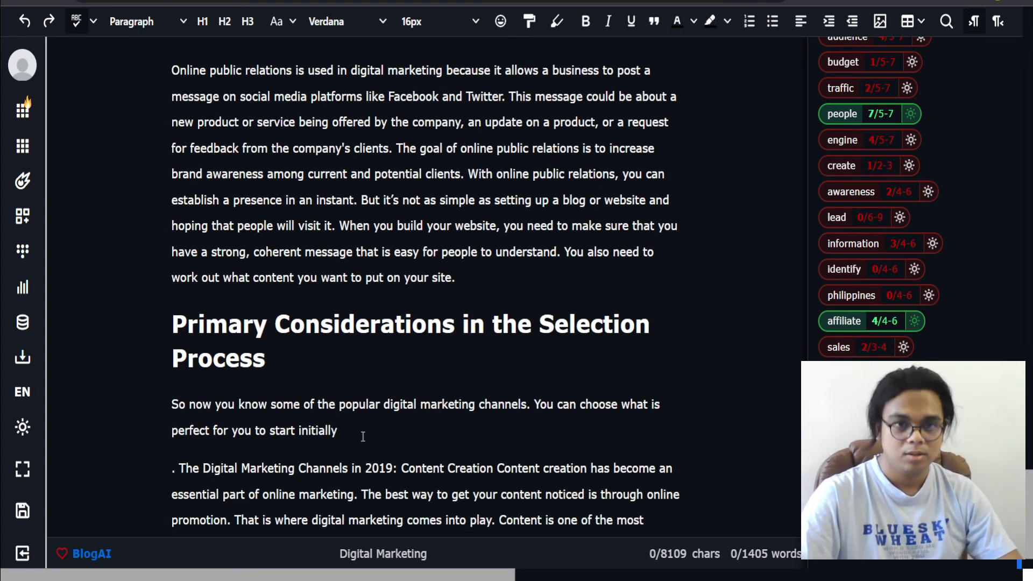
{"action": "key", "text": "Delete"}
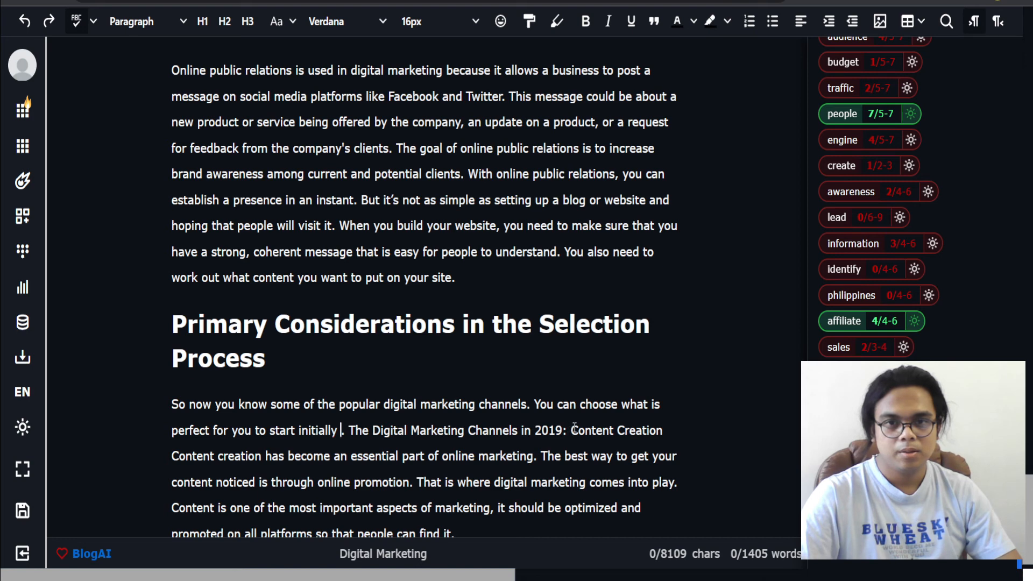
{"action": "scroll", "coordinate": [495, 541], "scroll_direction": "down", "scroll_amount": 1}
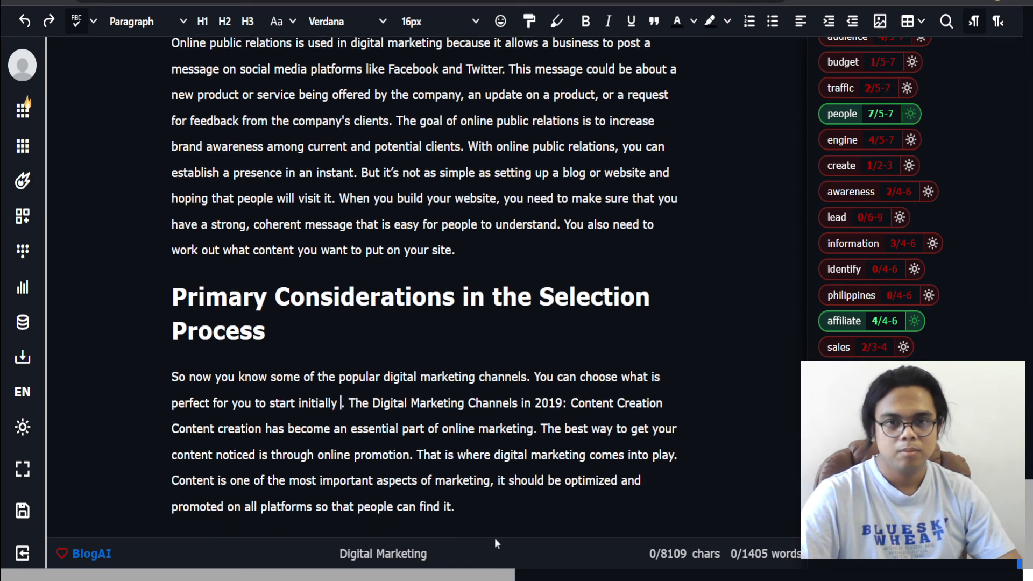
{"action": "left_click_drag", "start_coordinate": [489, 497], "coordinate": [339, 403]}
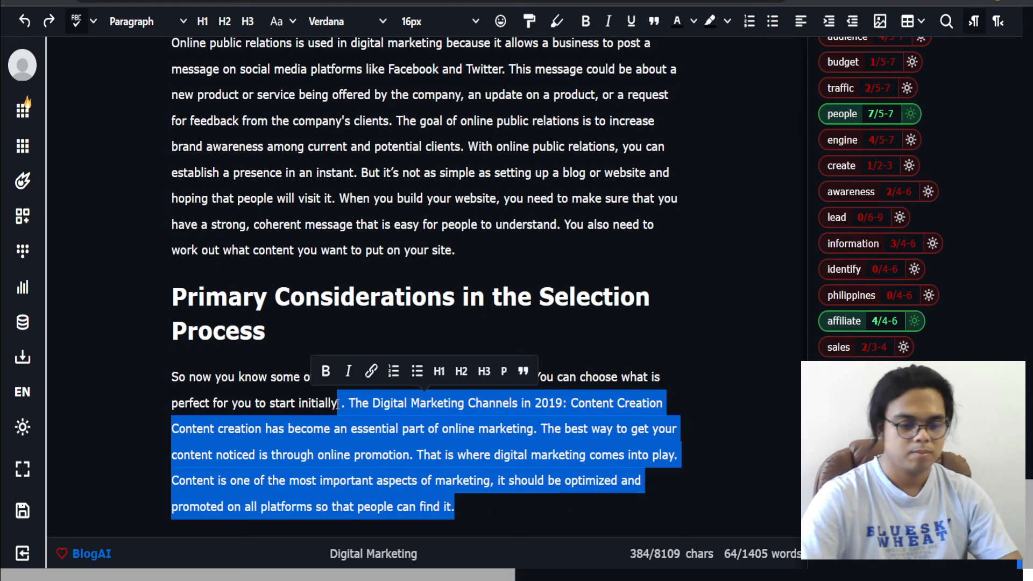
{"action": "key", "text": "BackSpace"}
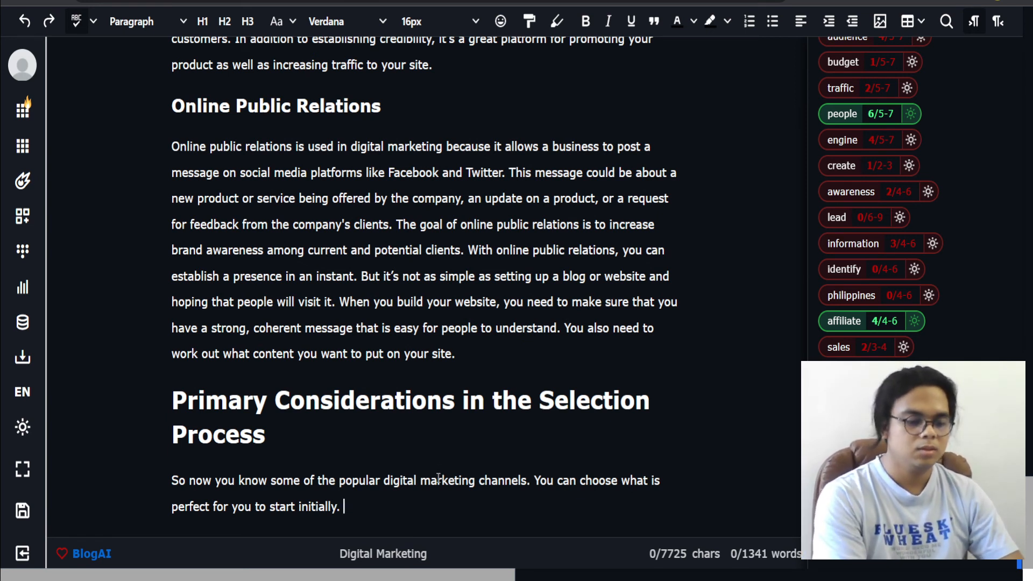
Step: Append 'If you already have identified what digital marketing channel you would use, then' to the paragraph
{"action": "type", "text": "If you k"}
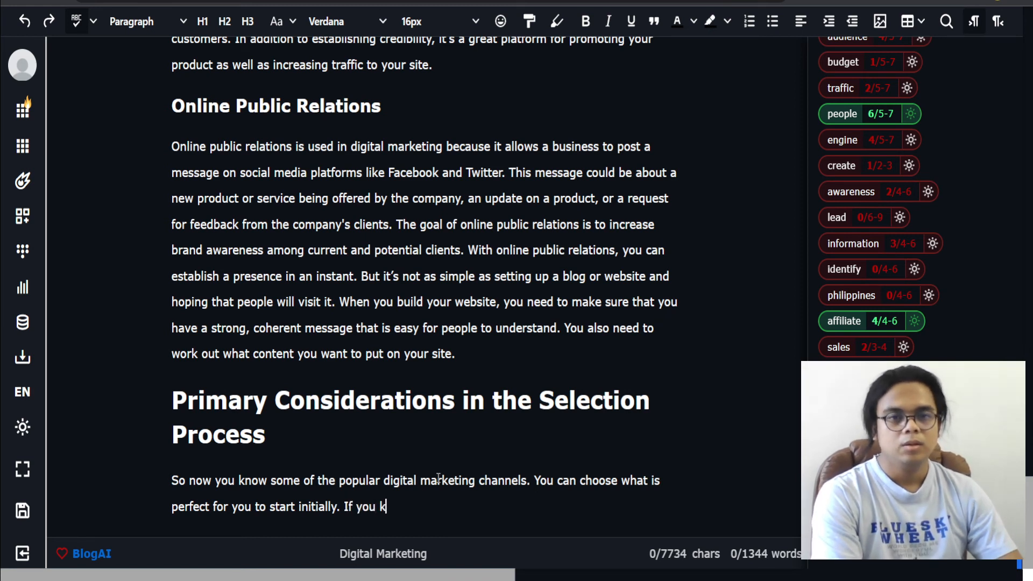
{"action": "type", "text": "now the best"}
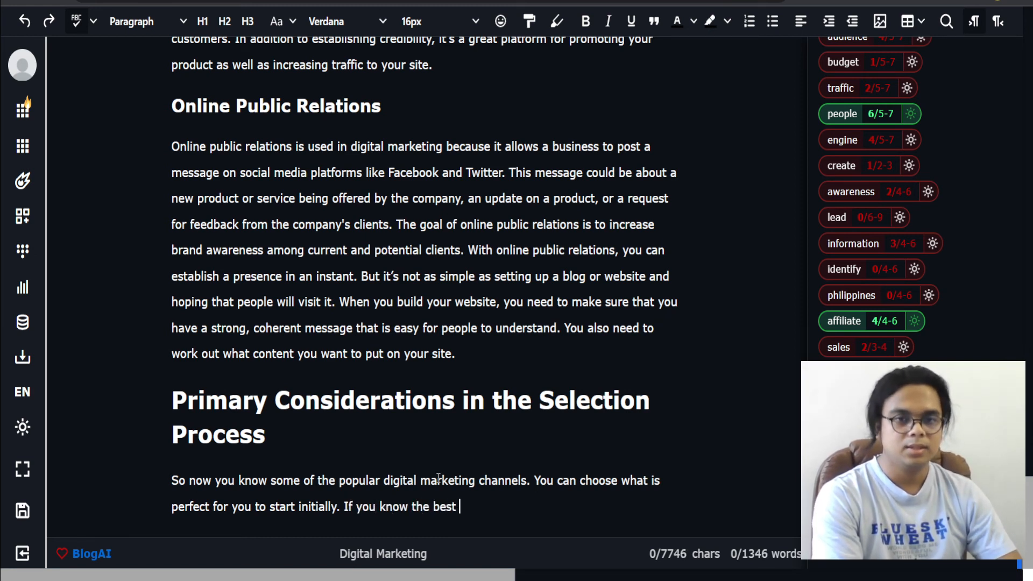
{"action": "key", "text": "BackSpace"}
{"action": "key", "text": "BackSpace"}
{"action": "key", "text": "BackSpace"}
{"action": "key", "text": "BackSpace"}
{"action": "key", "text": "BackSpace"}
{"action": "key", "text": "BackSpace"}
{"action": "key", "text": "BackSpace"}
{"action": "key", "text": "BackSpace"}
{"action": "key", "text": "BackSpace"}
{"action": "key", "text": "BackSpace"}
{"action": "key", "text": "BackSpace"}
{"action": "key", "text": "BackSpace"}
{"action": "key", "text": "BackSpace"}
{"action": "key", "text": "BackSpace"}
{"action": "key", "text": "BackSpace"}
{"action": "key", "text": "BackSpace"}
{"action": "type", "text": "ou have"}
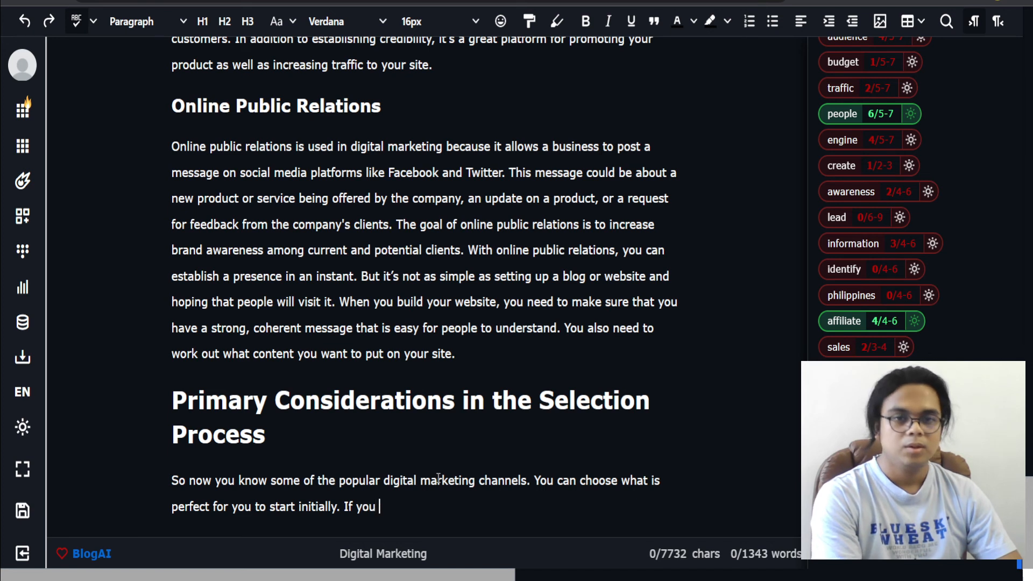
{"action": "key", "text": "BackSpace"}
{"action": "key", "text": "BackSpace"}
{"action": "key", "text": "BackSpace"}
{"action": "key", "text": "BackSpace"}
{"action": "key", "text": "BackSpace"}
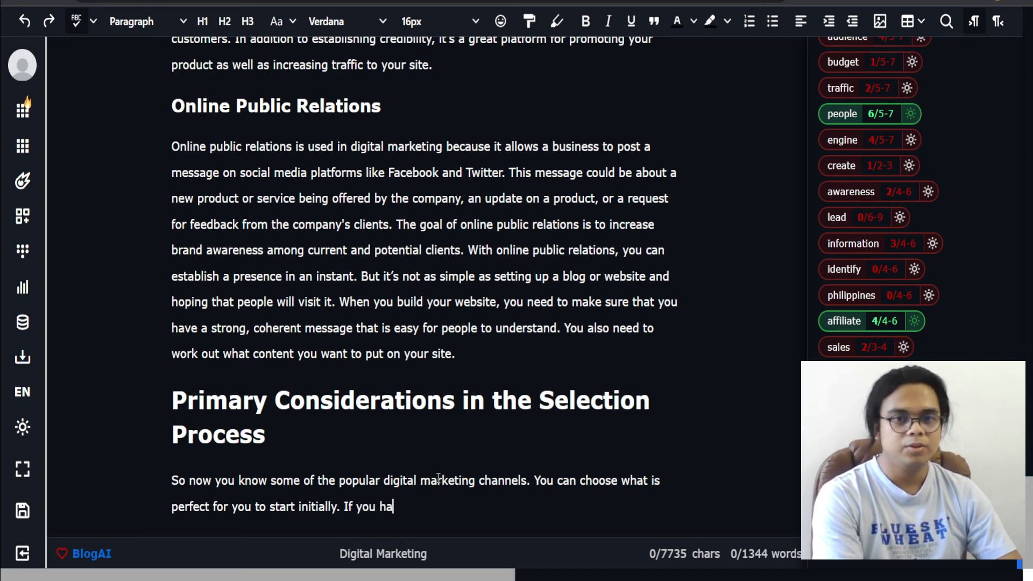
{"action": "type", "text": "already have ide"}
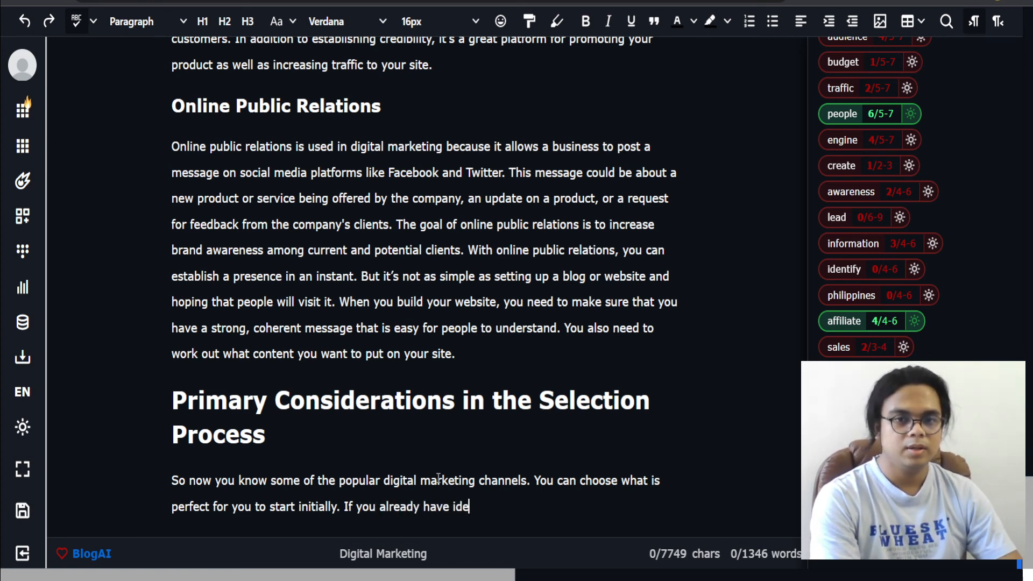
{"action": "type", "text": "ntified what chan"}
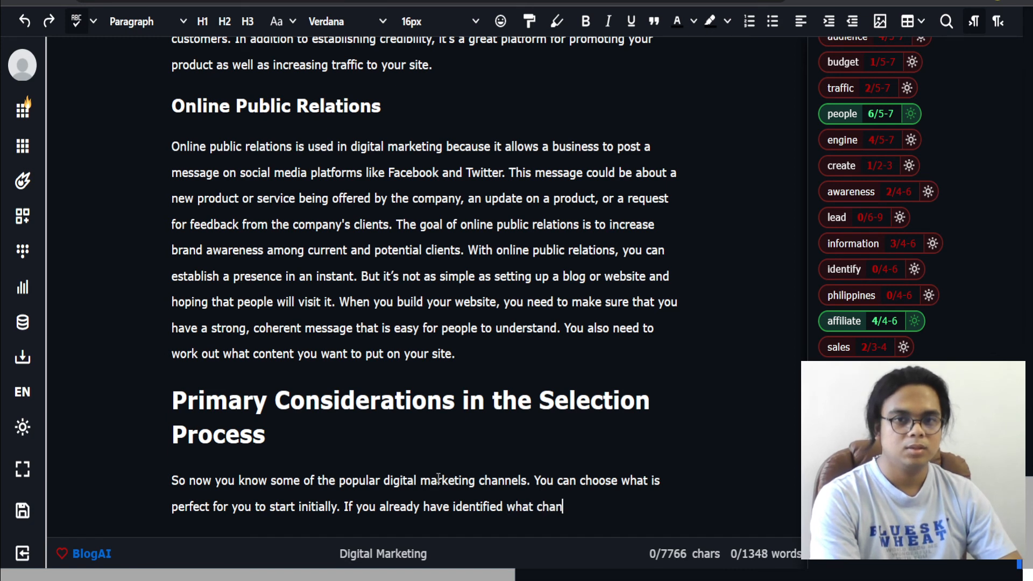
{"action": "key", "text": "BackSpace"}
{"action": "key", "text": "BackSpace"}
{"action": "key", "text": "BackSpace"}
{"action": "key", "text": "BackSpace"}
{"action": "type", "text": "digital marketi"}
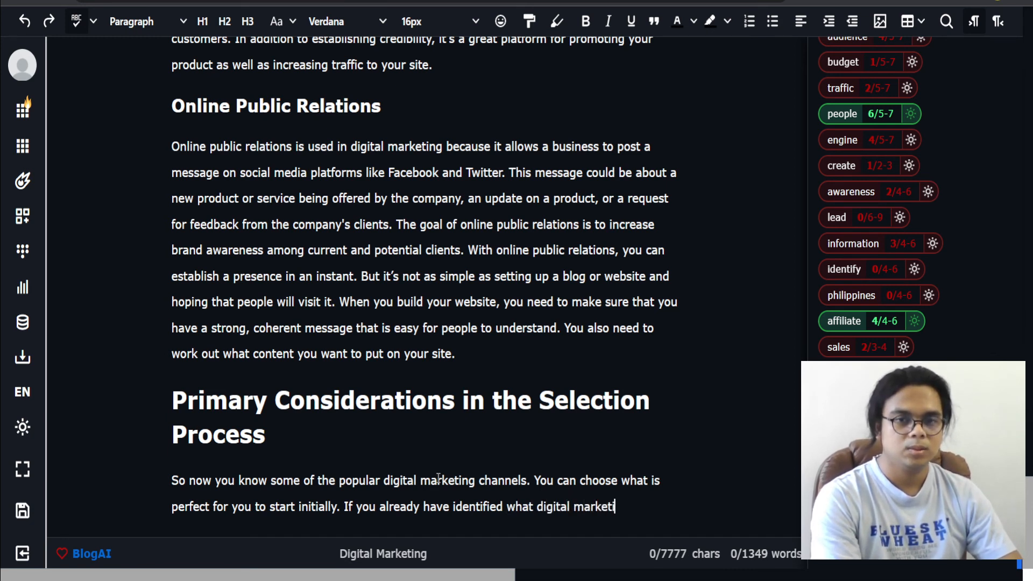
{"action": "type", "text": "ng channel y"}
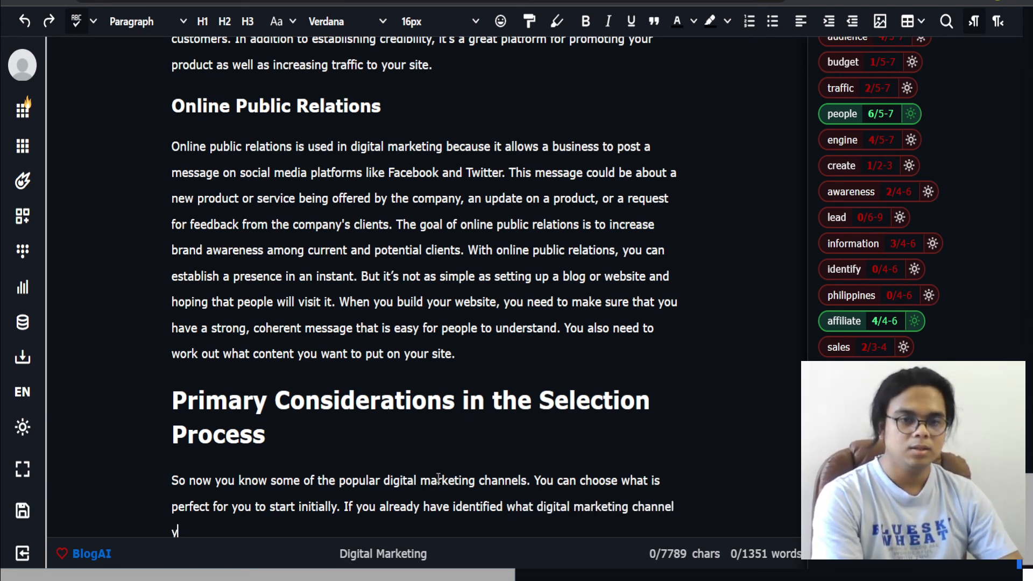
{"action": "type", "text": "ou would use, then"}
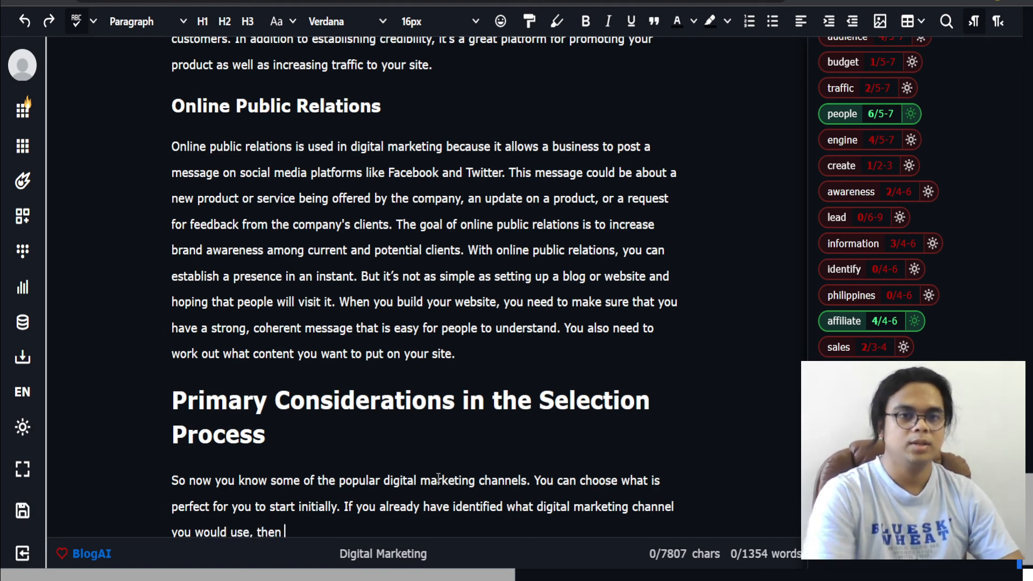
Step: Expand the 'If you already have identified…' sentence with GPT-3 and join the generated text onto it
{"action": "scroll", "coordinate": [413, 427], "scroll_direction": "down", "scroll_amount": 1}
{"action": "left_click_drag", "start_coordinate": [385, 502], "coordinate": [344, 482]}
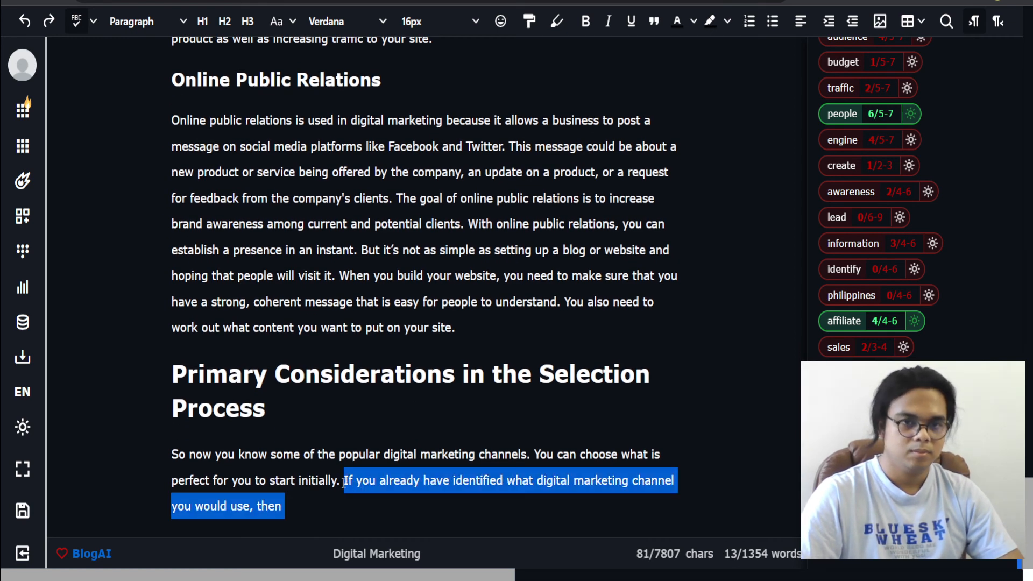
{"action": "key", "text": "ctrl+e"}
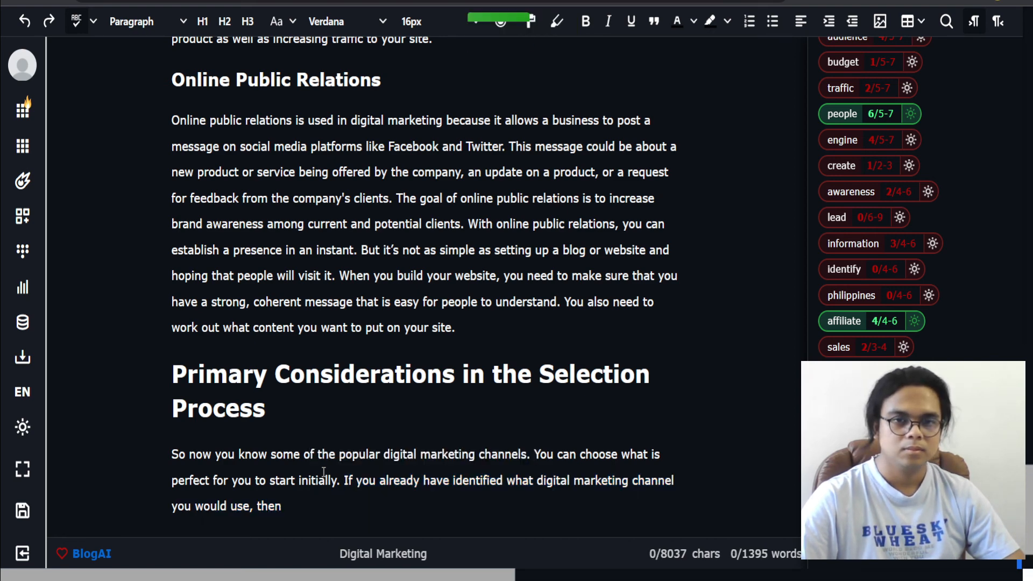
{"action": "left_click", "coordinate": [329, 426]}
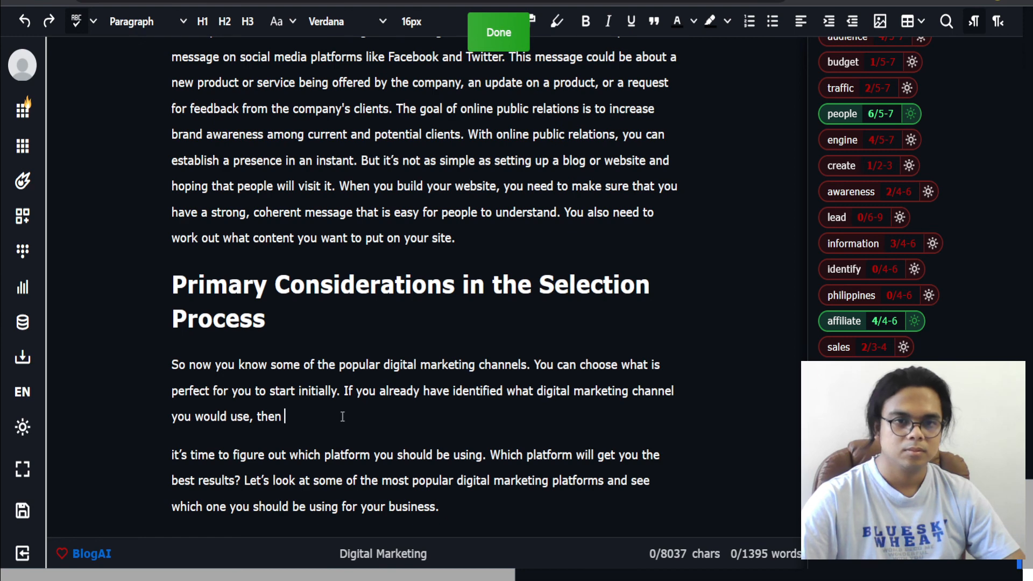
{"action": "key", "text": "Delete"}
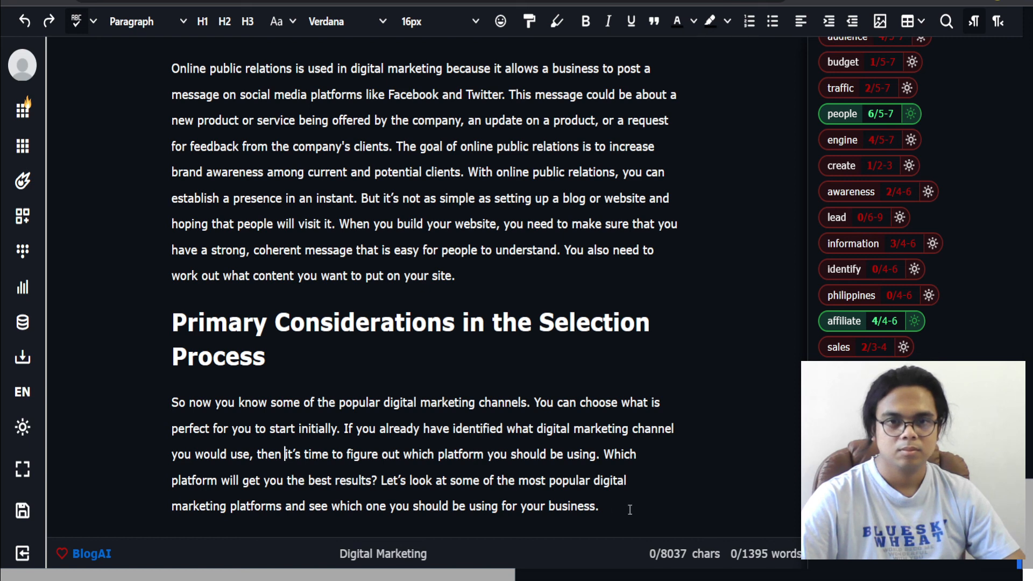
Step: Rewrite the paragraph's ending as '…should be using, which platform will get you the best results, and'
{"action": "left_click_drag", "start_coordinate": [629, 510], "coordinate": [374, 477]}
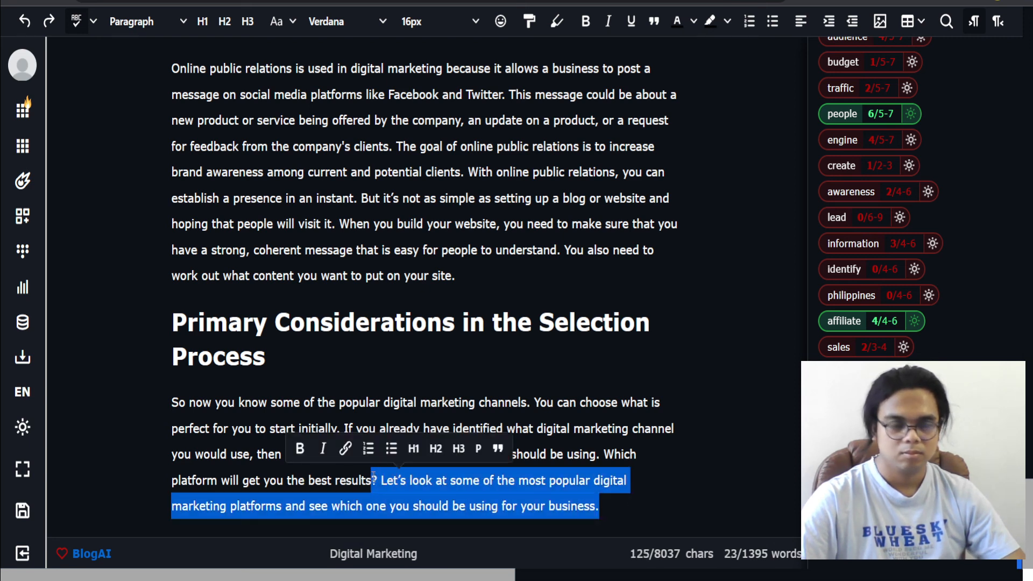
{"action": "type", "text": ", and"}
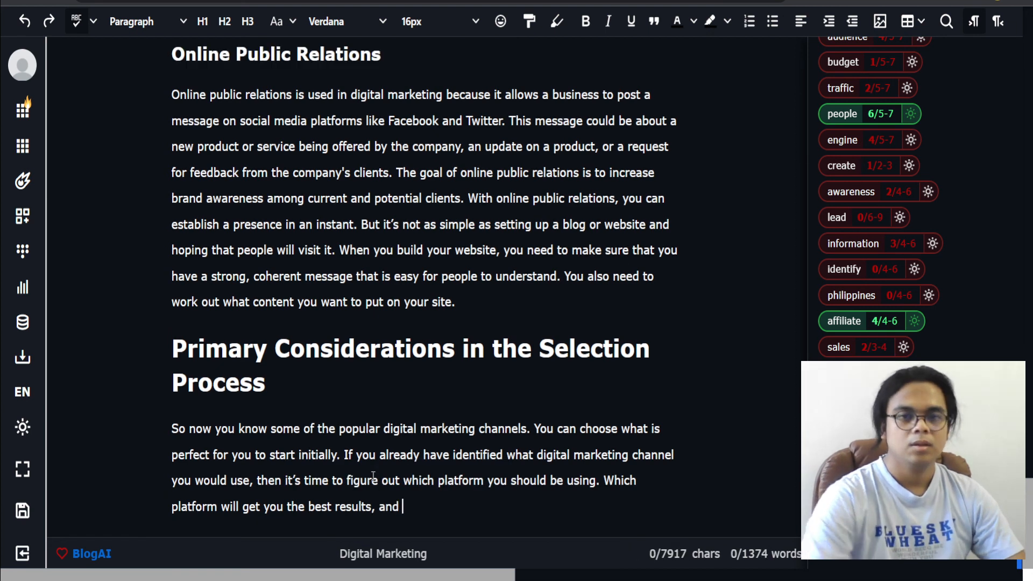
{"action": "left_click", "coordinate": [603, 482]}
{"action": "key", "text": "BackSpace"}
{"action": "key", "text": "BackSpace"}
{"action": "type", "text": ","}
{"action": "key", "text": "Delete"}
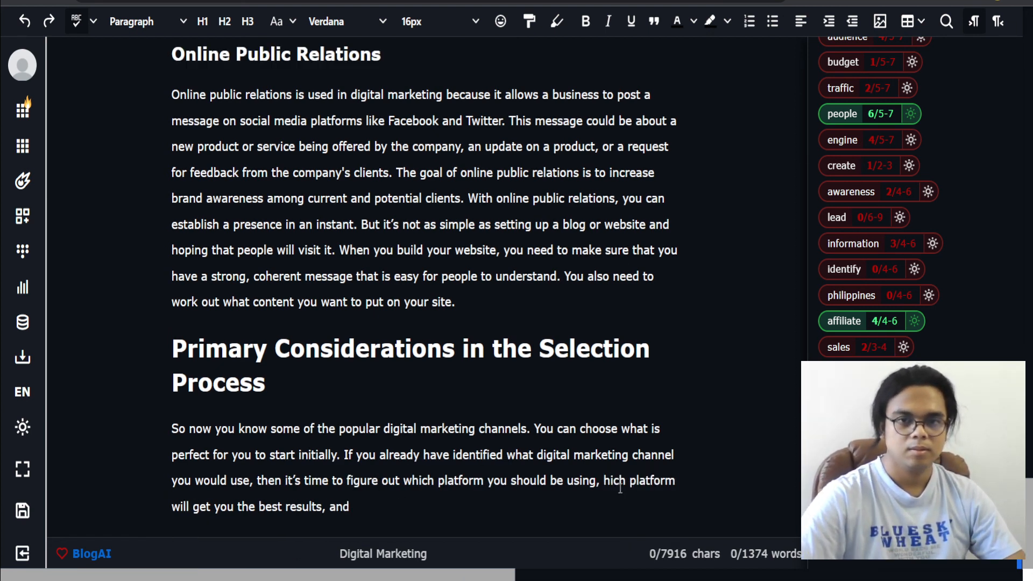
{"action": "type", "text": "w"}
Step: Expand the 'If you already have identified…' sentence with AI and join the generated text onto the paragraph
{"action": "key", "text": "ctrl+End"}
{"action": "left_click_drag", "start_coordinate": [402, 507], "coordinate": [449, 511]}
{"action": "right_click", "coordinate": [348, 457]}
{"action": "left_click", "coordinate": [349, 457]}
{"action": "right_click", "coordinate": [449, 511]}
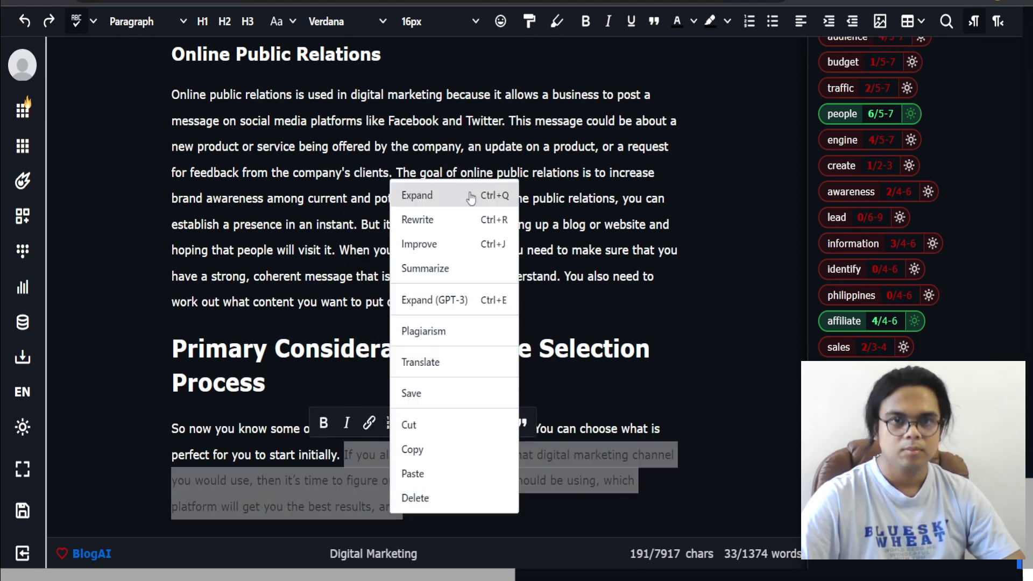
{"action": "left_click", "coordinate": [471, 197]}
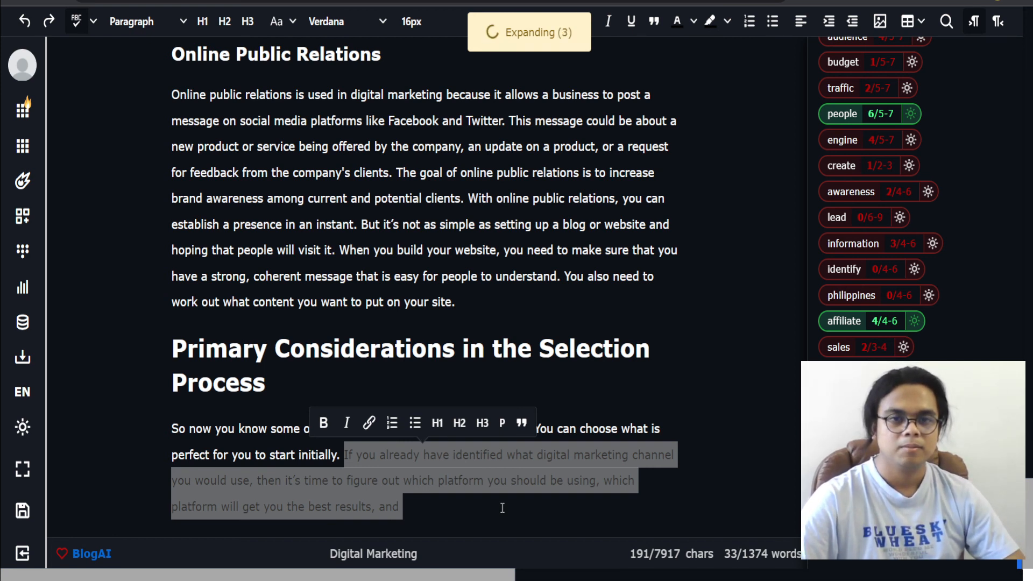
{"action": "left_click", "coordinate": [503, 508]}
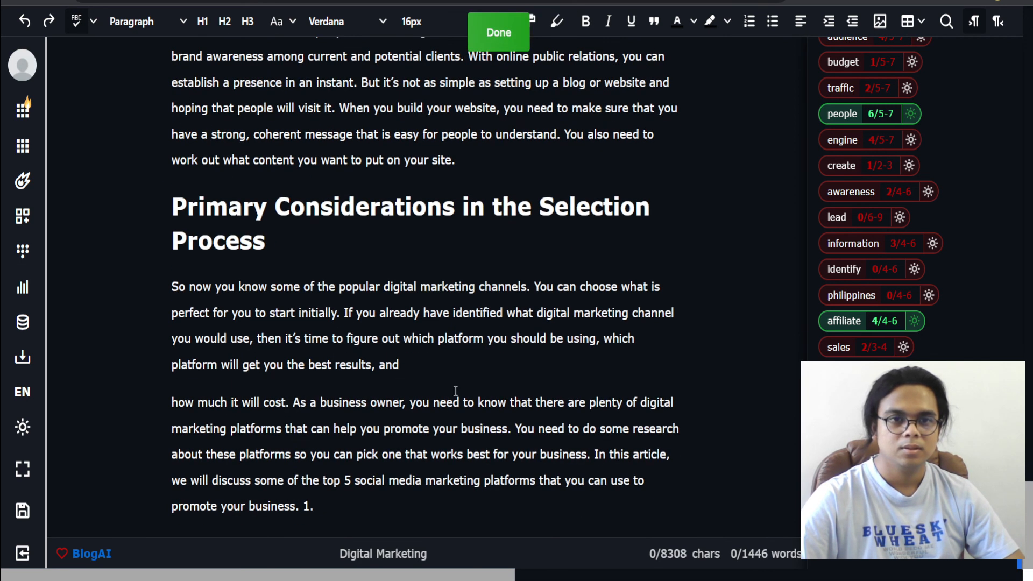
{"action": "key", "text": "Delete"}
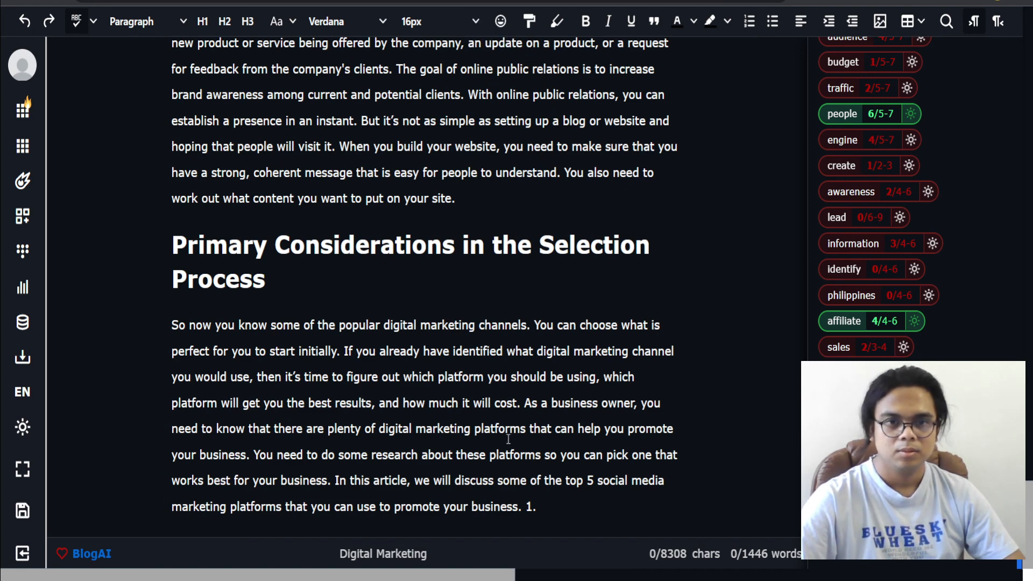
Step: Split the paragraph before 'As a business owner' and delete its closing 'In this article, we will discuss…' sentence
{"action": "key", "text": "Return"}
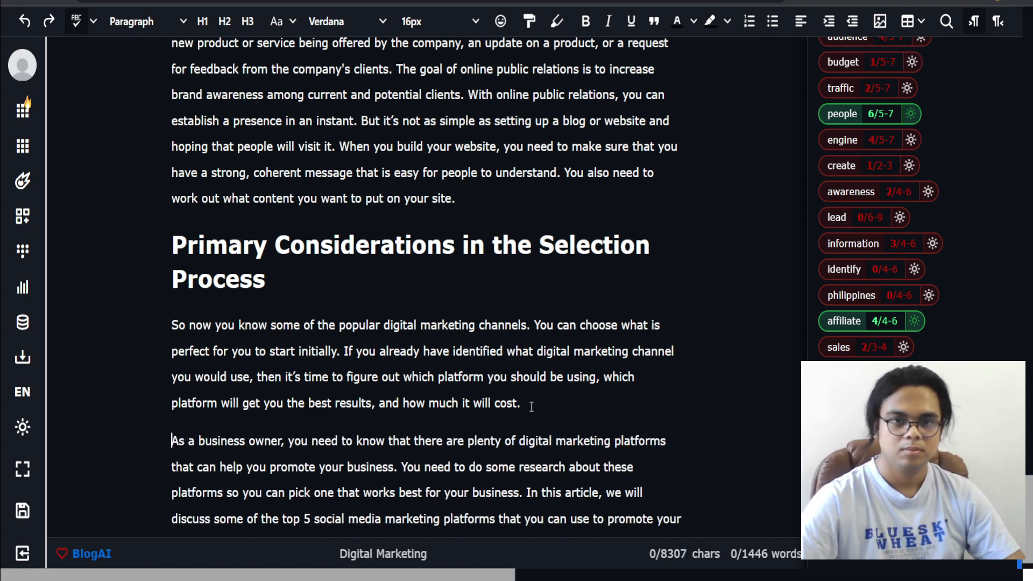
{"action": "scroll", "coordinate": [484, 423], "scroll_direction": "down", "scroll_amount": 1}
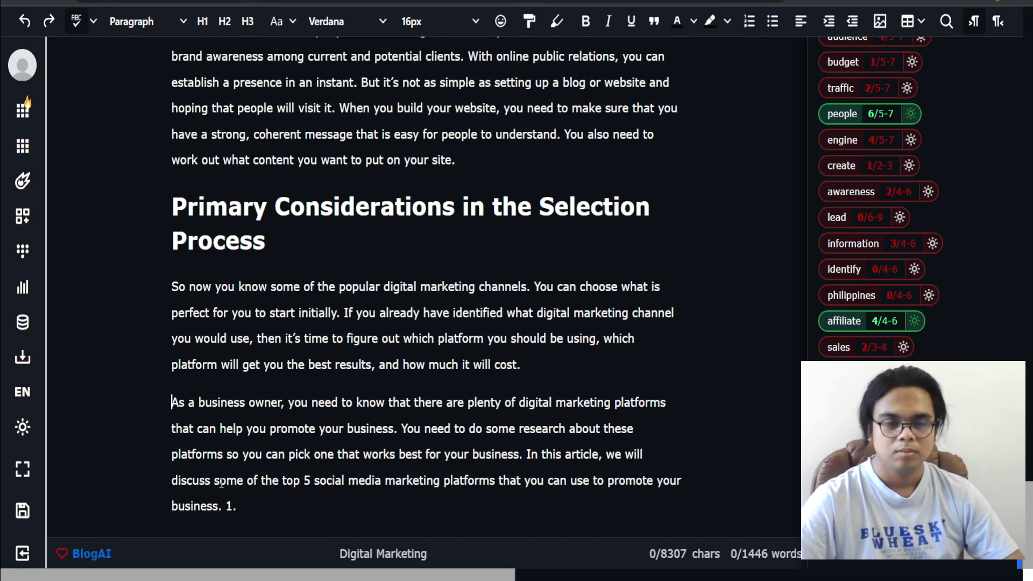
{"action": "left_click_drag", "start_coordinate": [549, 503], "coordinate": [527, 457]}
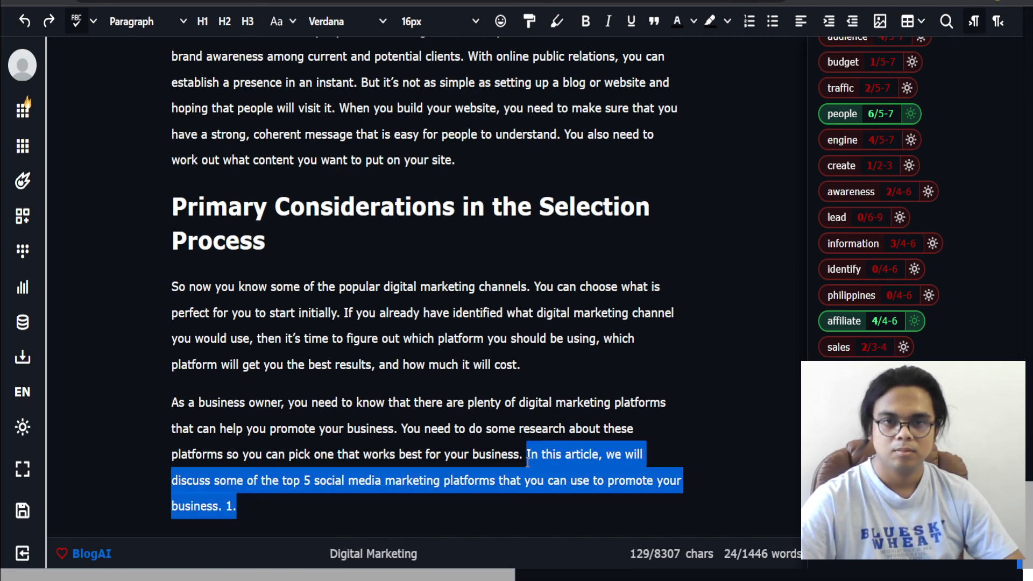
{"action": "key", "text": "BackSpace"}
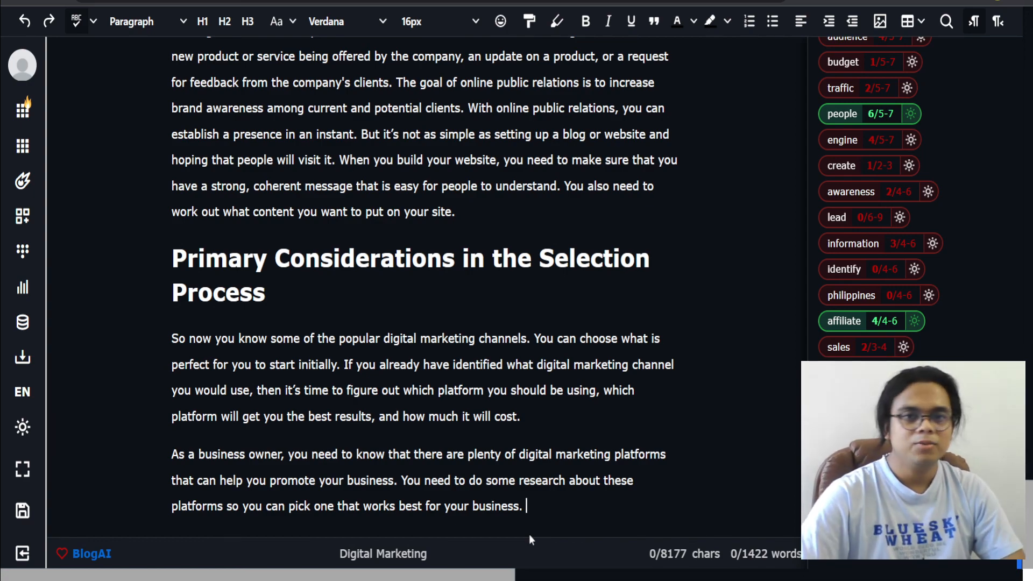
{"action": "scroll", "coordinate": [507, 339], "scroll_direction": "up", "scroll_amount": 20}
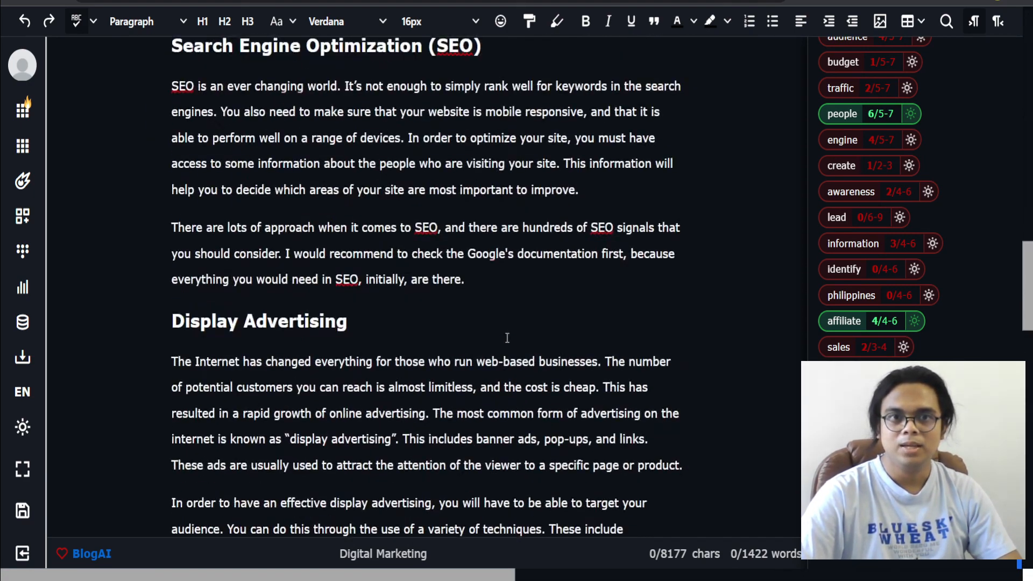
{"action": "scroll", "coordinate": [507, 337], "scroll_direction": "up", "scroll_amount": 20}
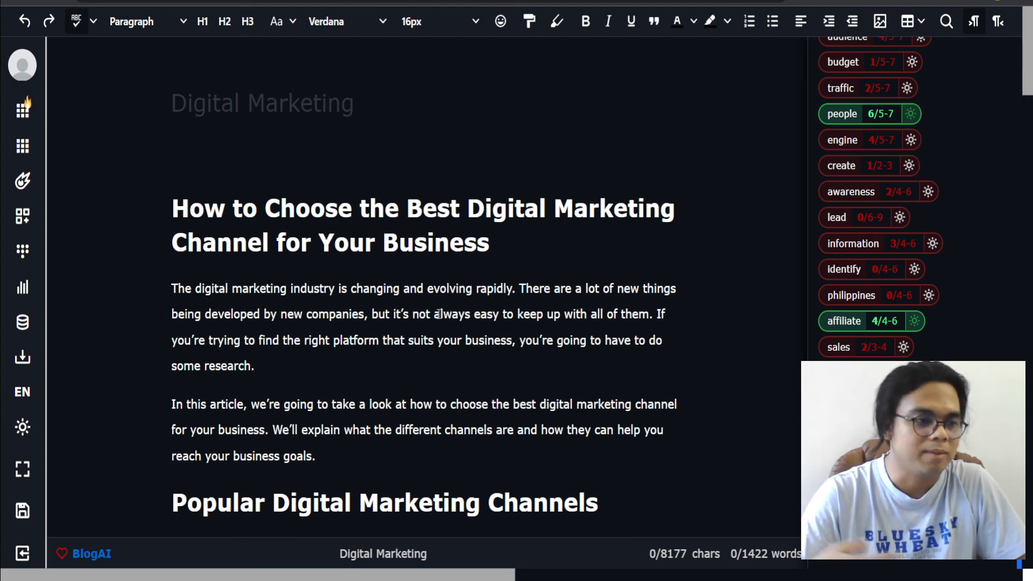
{"action": "left_click", "coordinate": [369, 359]}
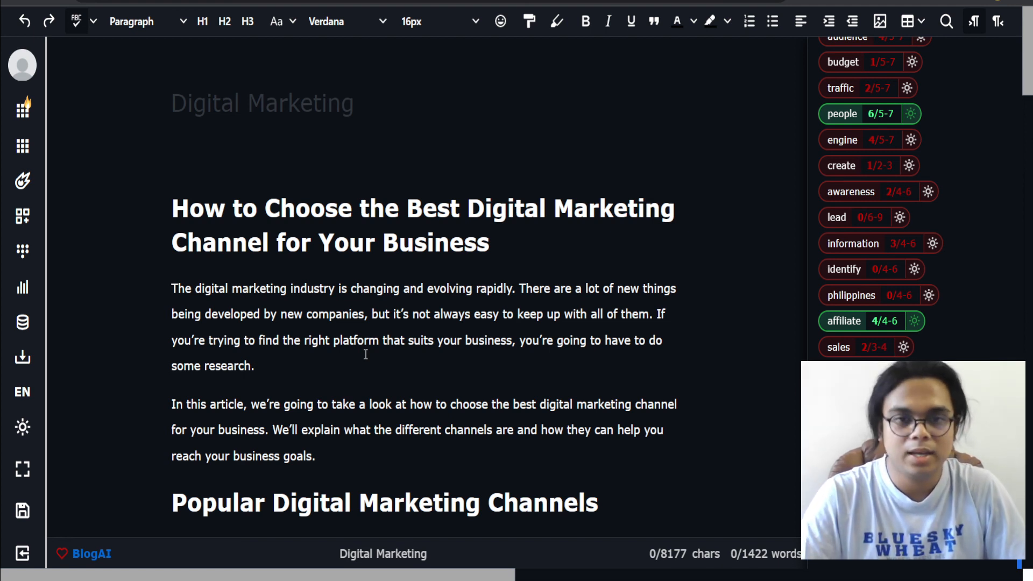
{"action": "left_click", "coordinate": [365, 354]}
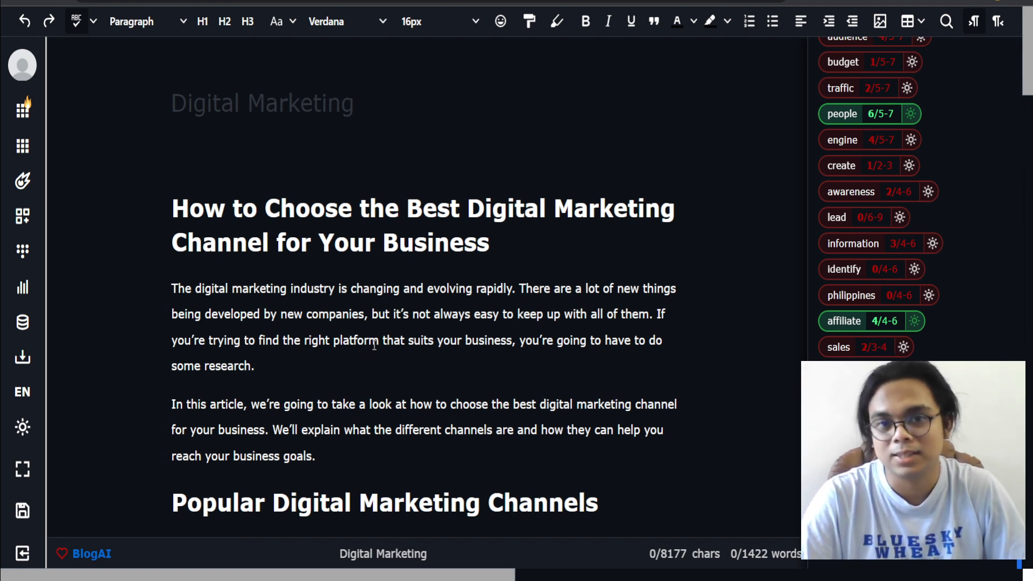